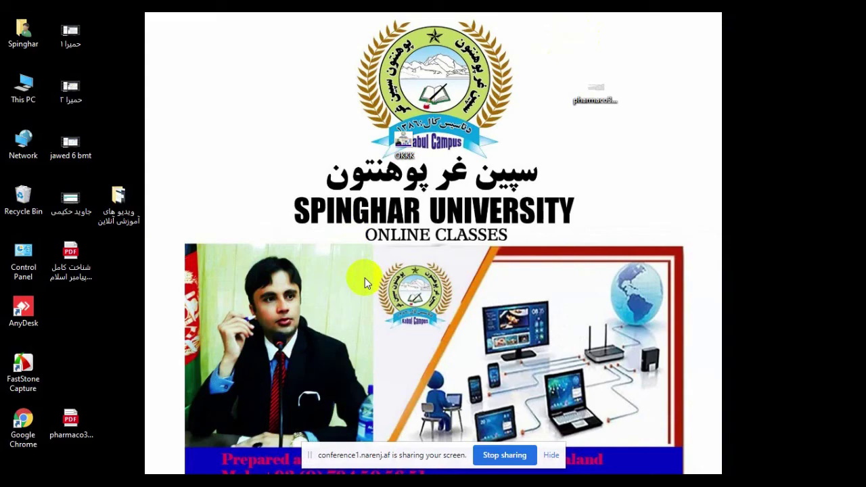
Refresh the desktop and search for 'wor' so Word shows as the best match
right_click(365, 278)
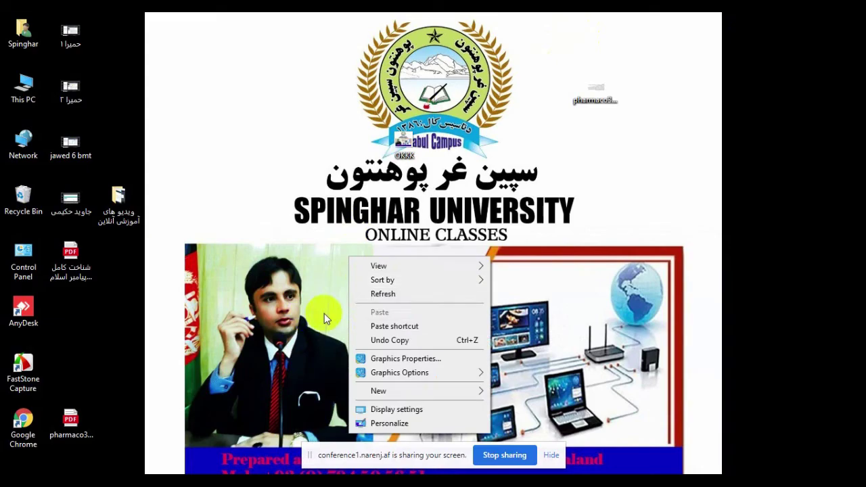
click(382, 295)
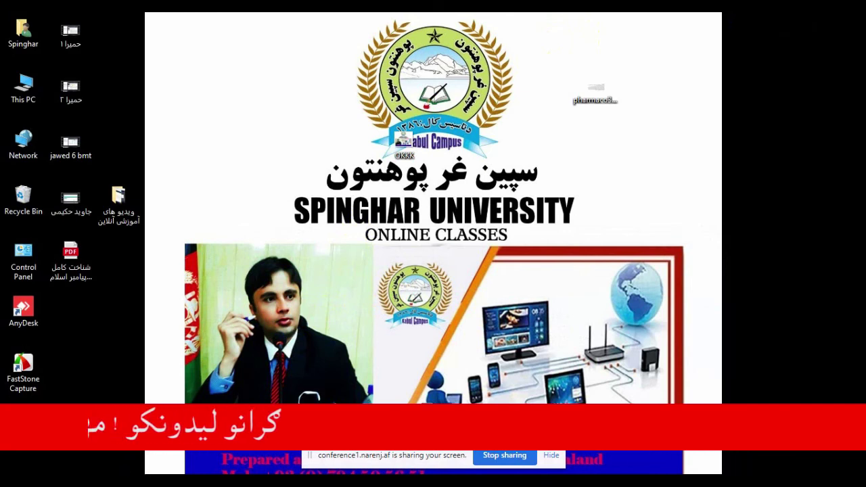
key(super)
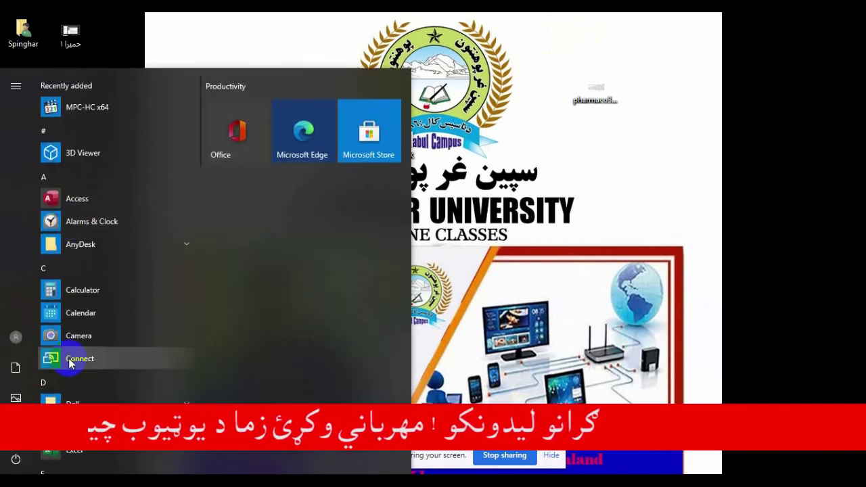
key(super)
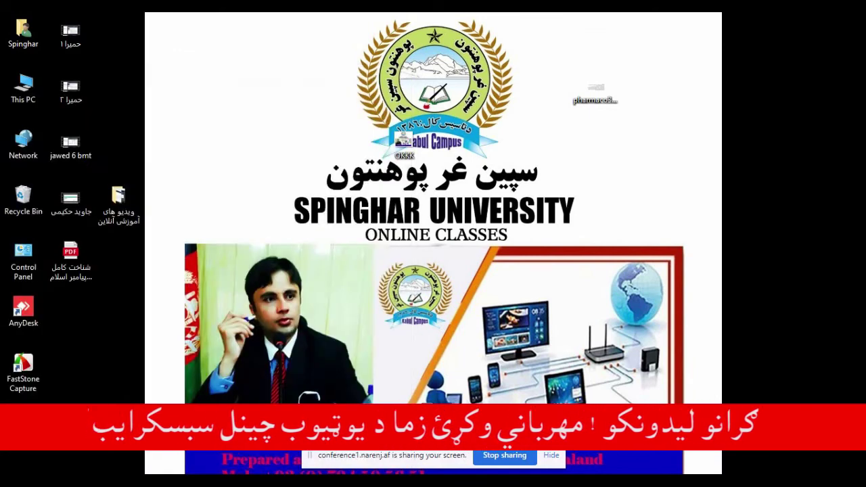
key(super)
text(w)
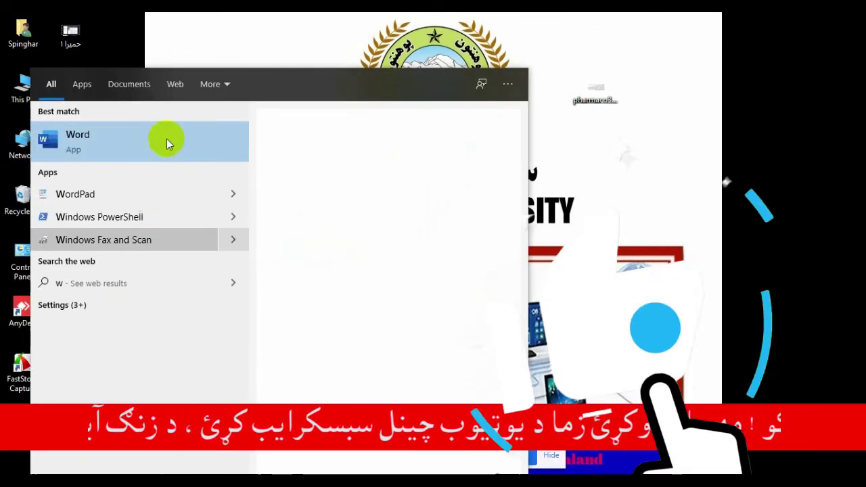
text(or)
Launch Word from the search results and minimize the BigBlueButton conference window
click(167, 139)
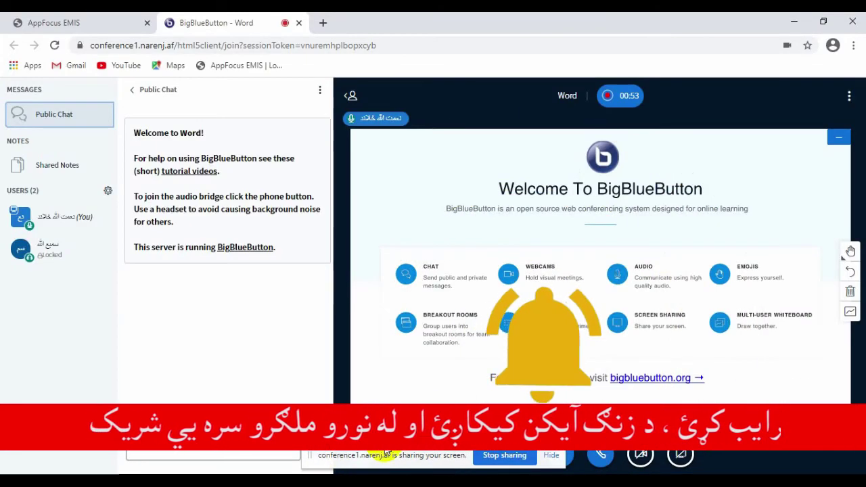
click(165, 325)
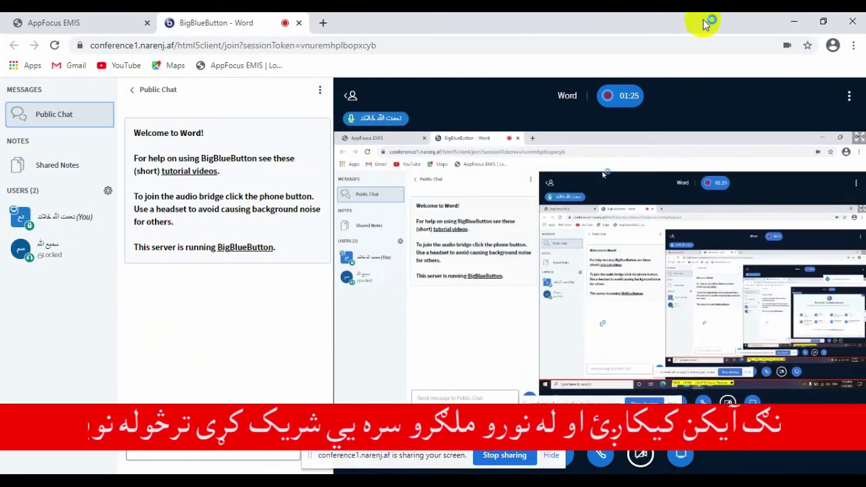
click(797, 23)
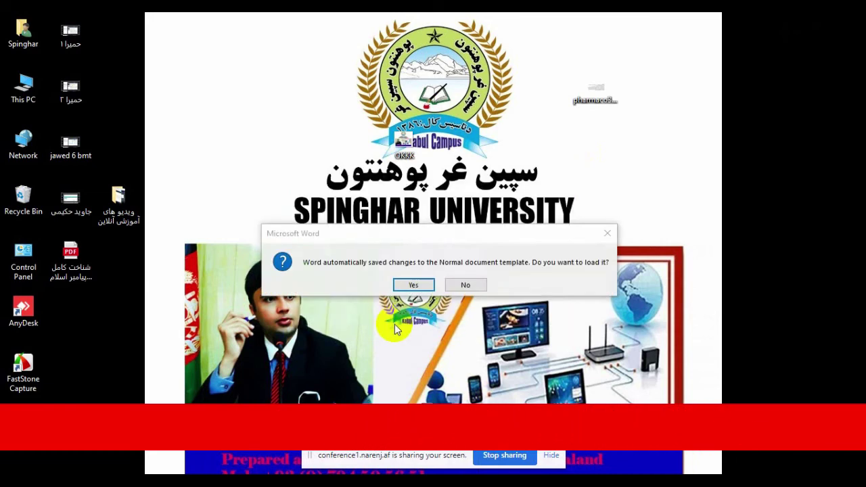
Decline the saved Normal template, create a blank document and discard the recovered files
click(453, 286)
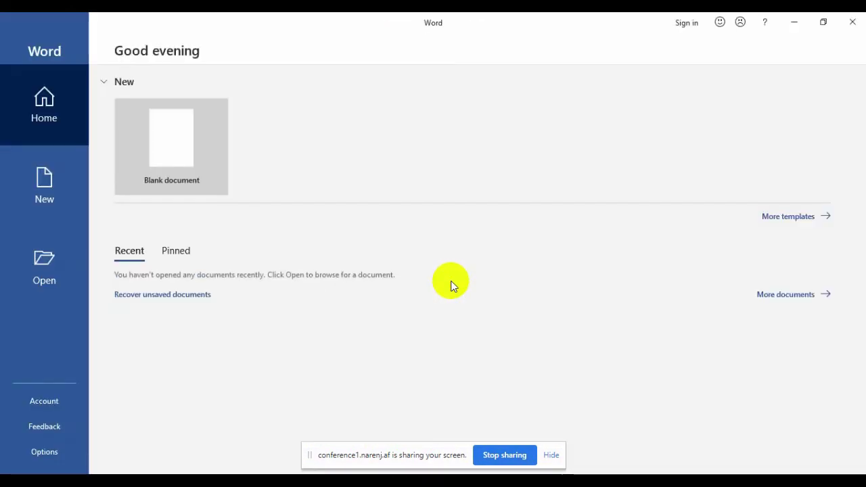
click(186, 155)
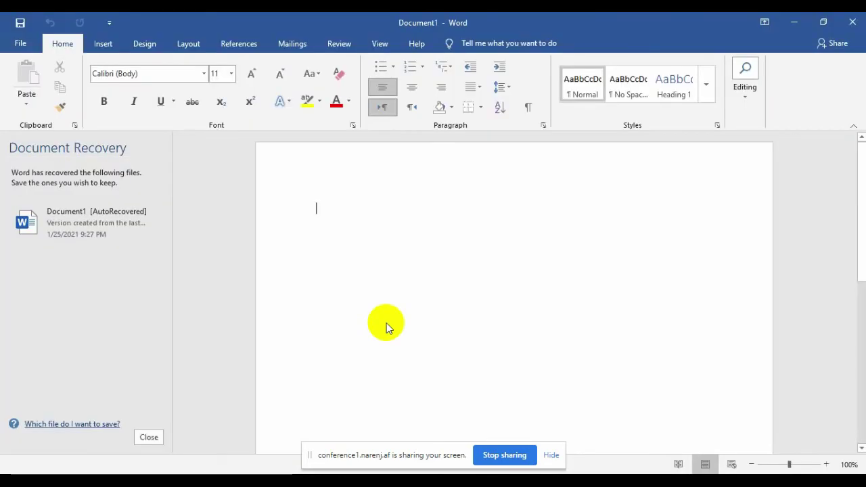
click(152, 437)
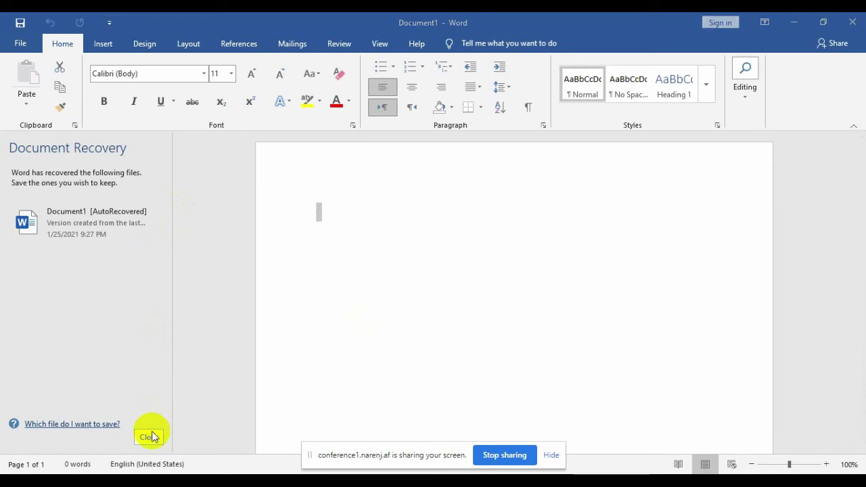
click(309, 206)
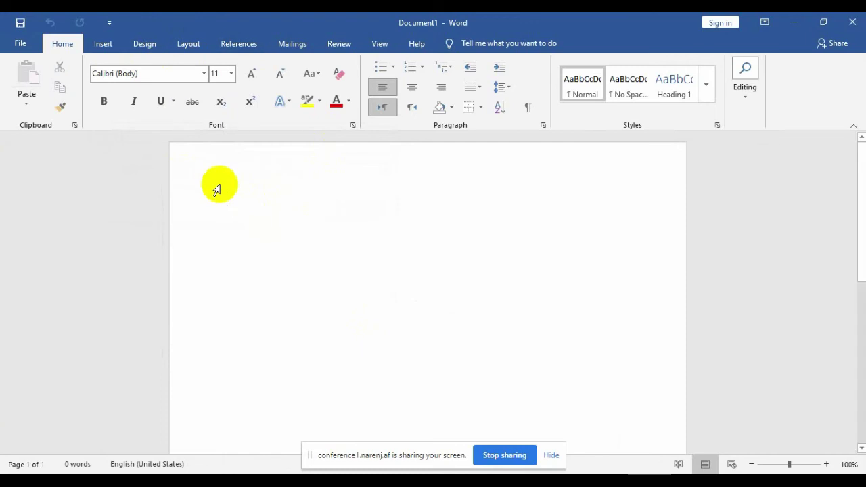
Bring up the Insert Picture dialog for a picture from This Device
click(104, 45)
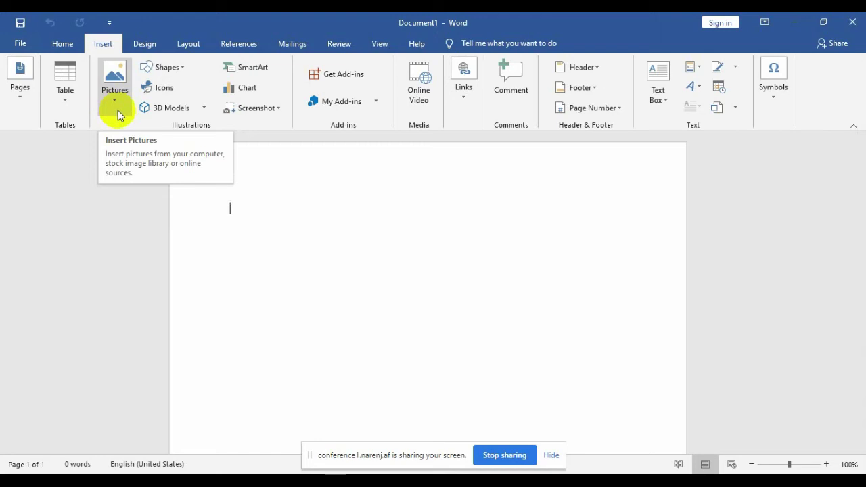
click(119, 114)
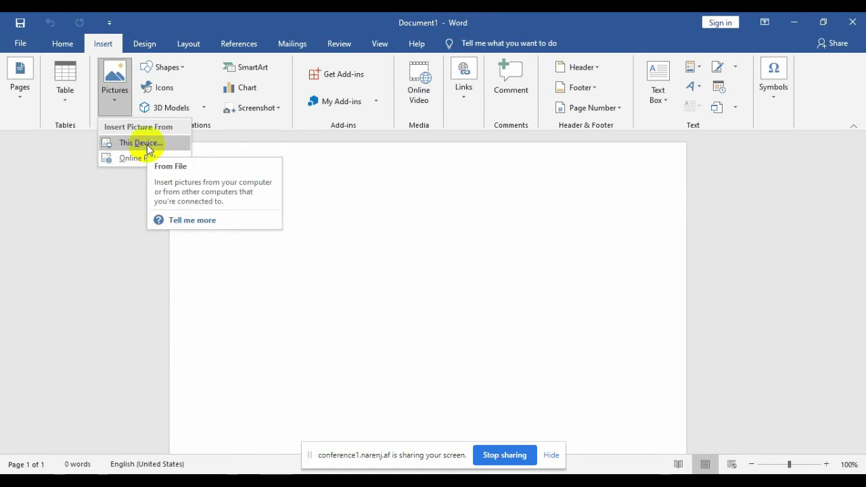
click(147, 145)
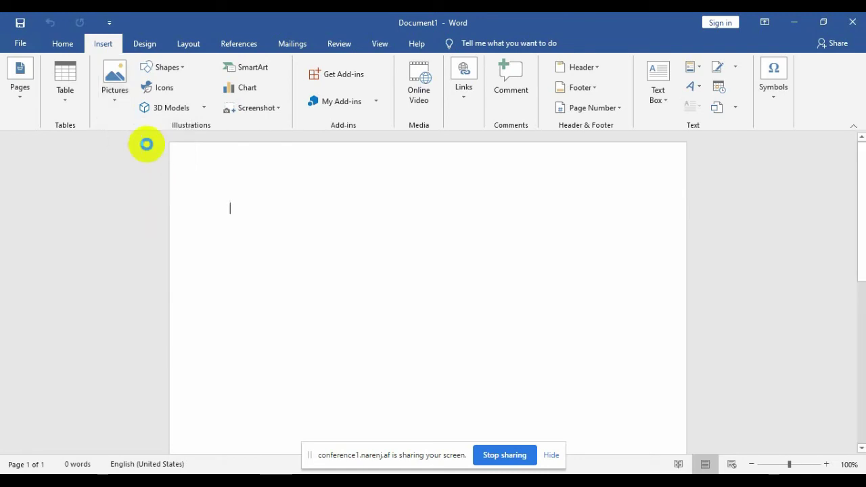
click(356, 328)
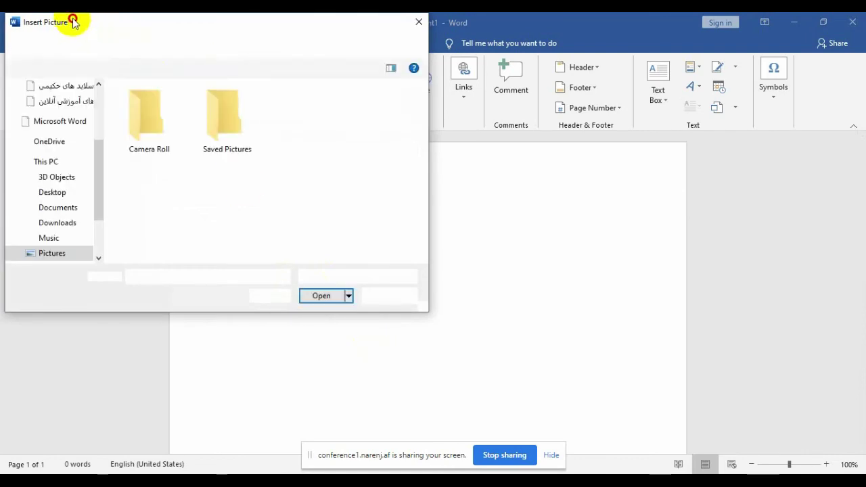
Insert the OKKK image from the Desktop into Document1
drag(72, 24, 212, 88)
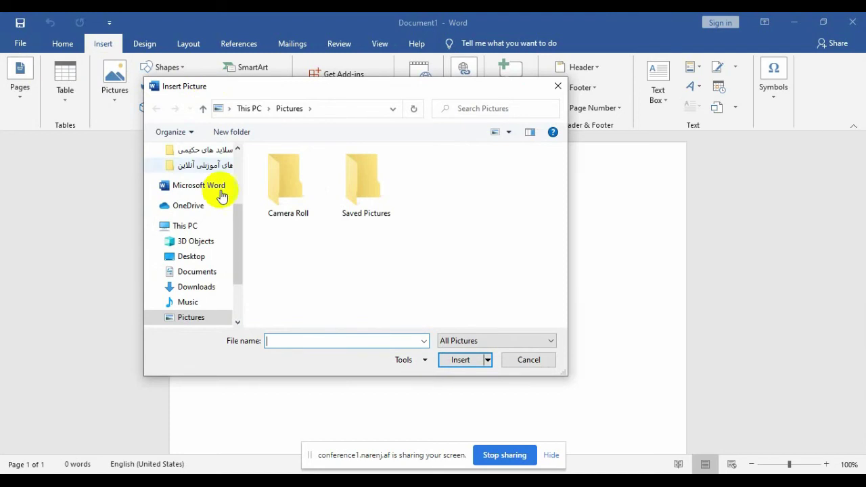
mouse_move(238, 244)
mouse_down()
mouse_move(236, 191)
mouse_move(239, 303)
mouse_up()
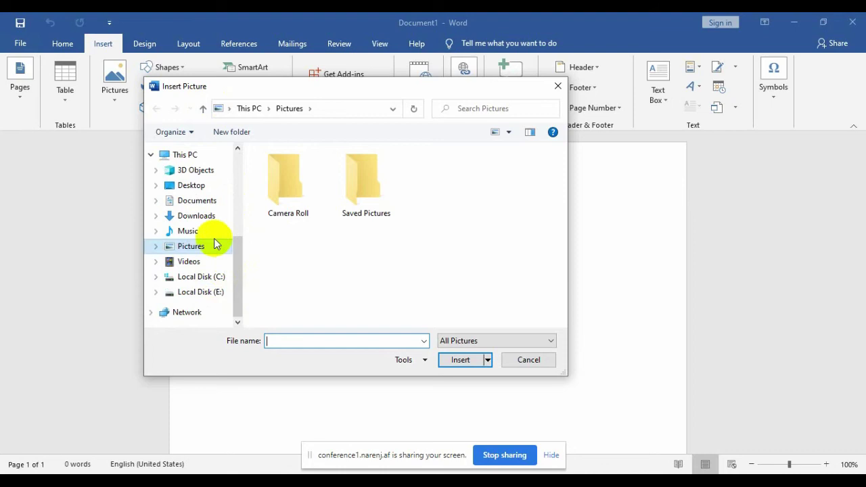
click(237, 295)
drag(236, 293, 234, 201)
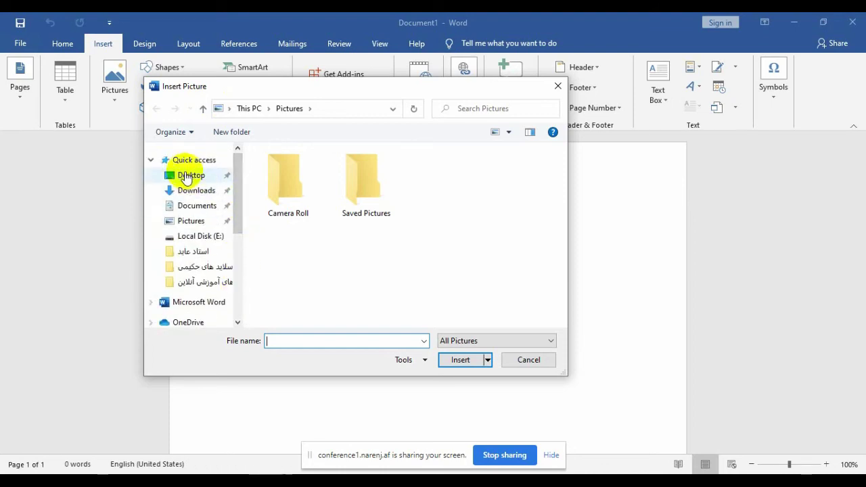
click(187, 177)
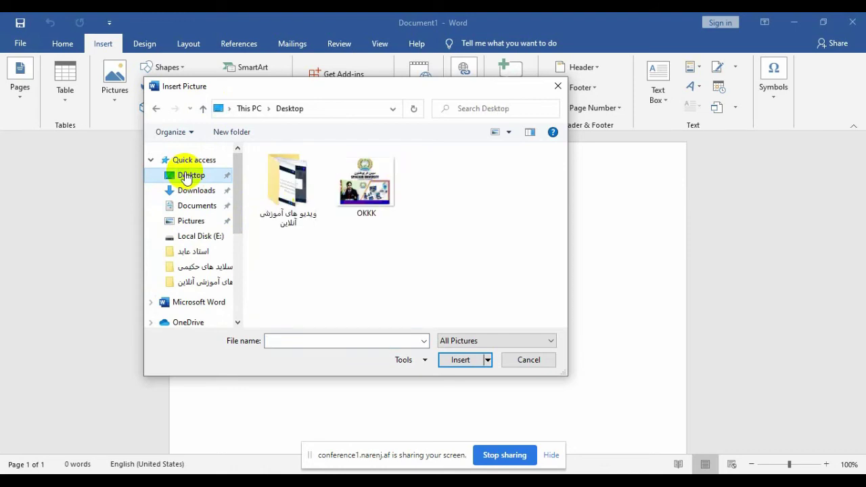
click(390, 197)
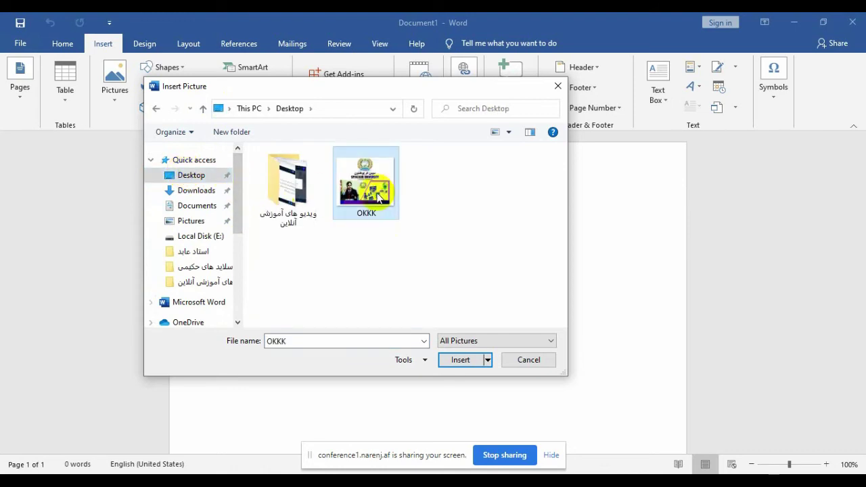
click(453, 361)
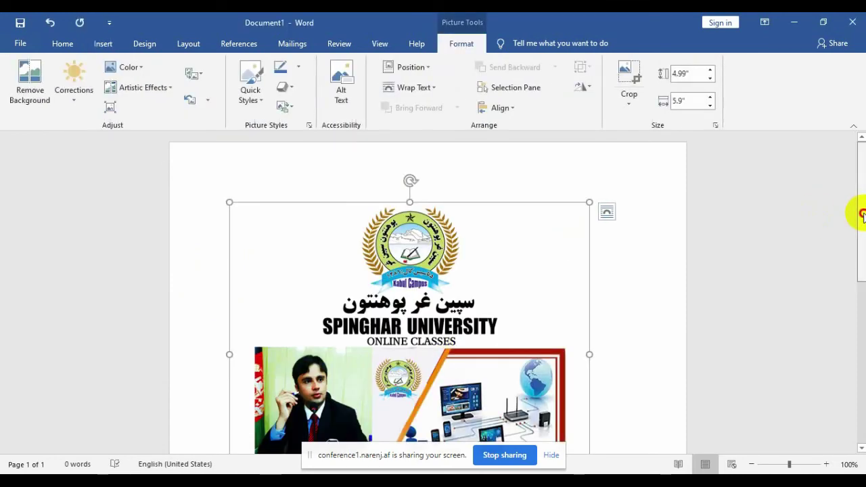
Apply Remove Background to the selected banner picture
mouse_move(862, 215)
mouse_down()
mouse_move(859, 245)
mouse_move(857, 208)
mouse_move(858, 256)
mouse_move(863, 217)
mouse_up()
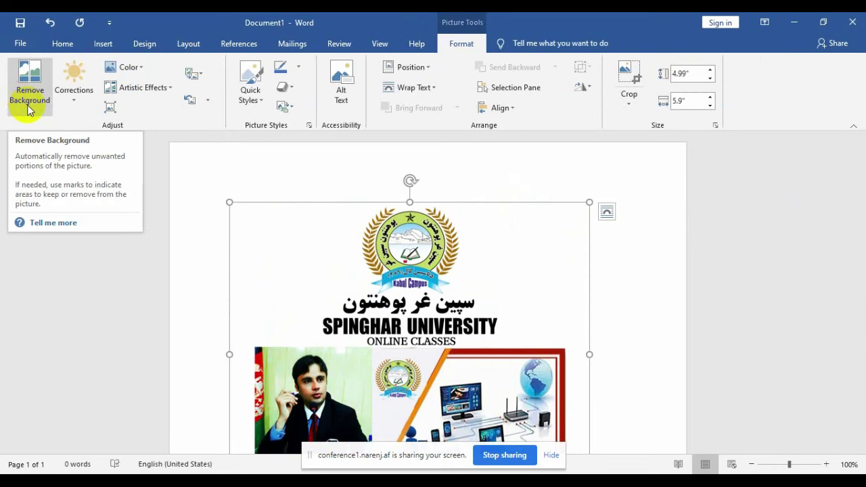
click(27, 106)
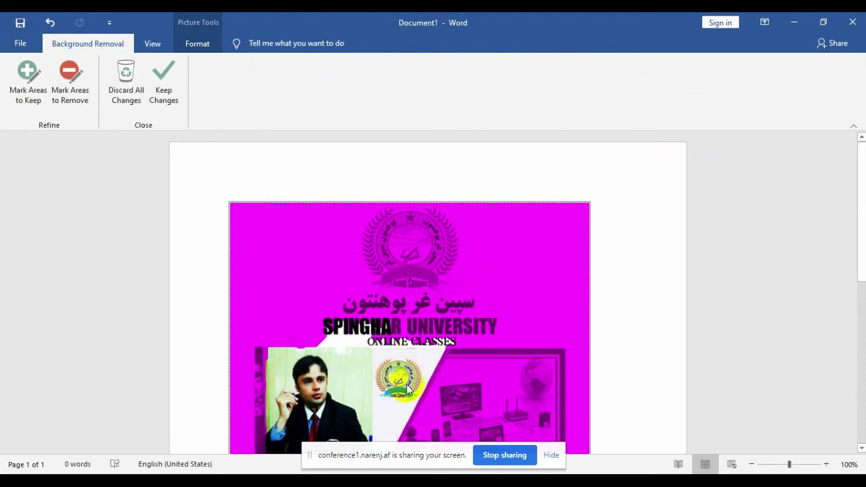
Switch to Mark Areas to Remove and stroke over the small logo in the banner
click(72, 101)
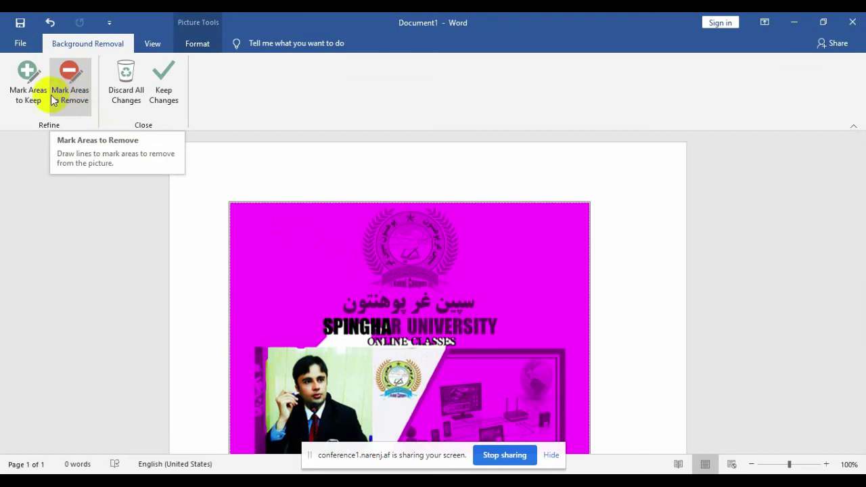
click(32, 94)
click(71, 91)
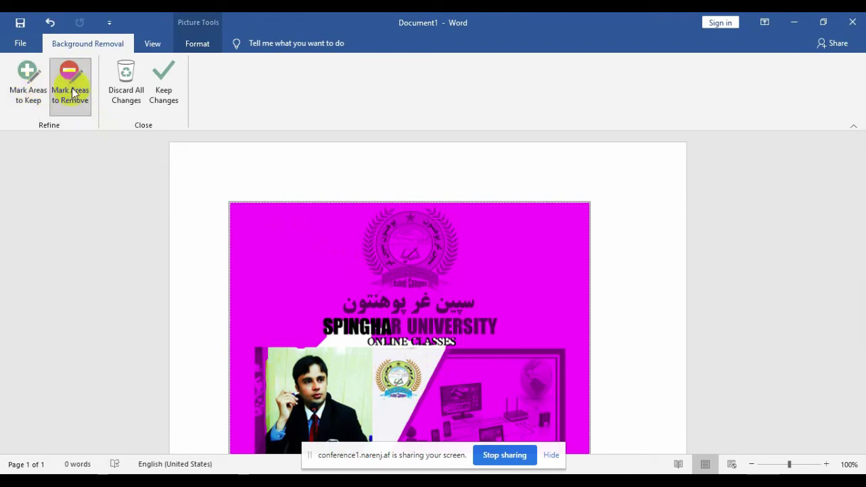
click(321, 309)
mouse_move(404, 369)
mouse_down()
mouse_move(400, 379)
mouse_move(393, 356)
mouse_move(398, 371)
mouse_up()
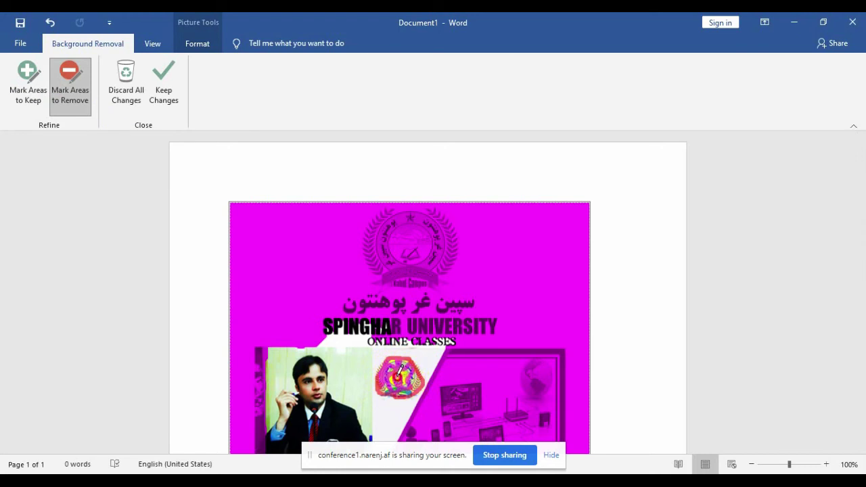
mouse_move(396, 381)
mouse_down()
mouse_move(381, 384)
mouse_move(388, 357)
mouse_up()
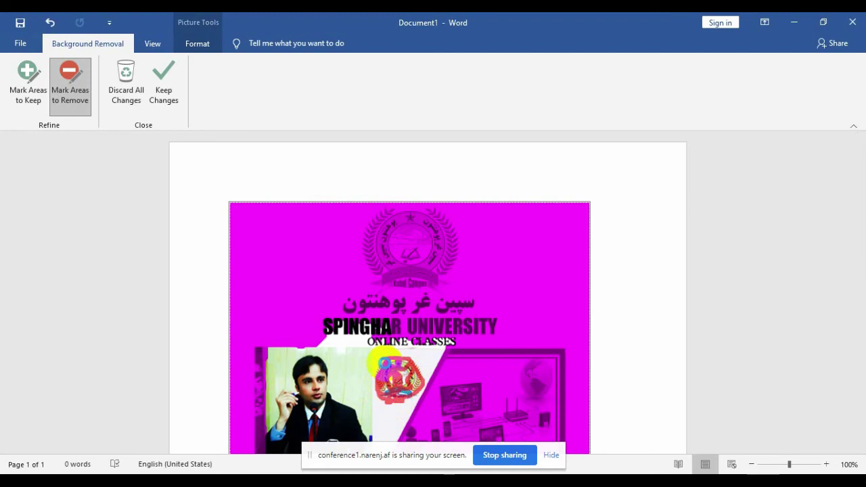
mouse_move(388, 357)
mouse_down()
mouse_move(383, 327)
mouse_move(316, 325)
mouse_up()
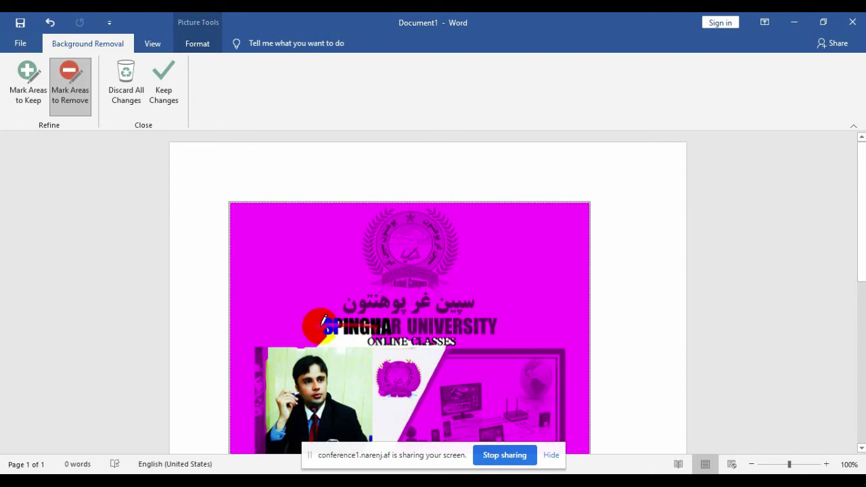
Also mark the SPINGHAR heading and the area around the logo for removal
drag(369, 333, 406, 339)
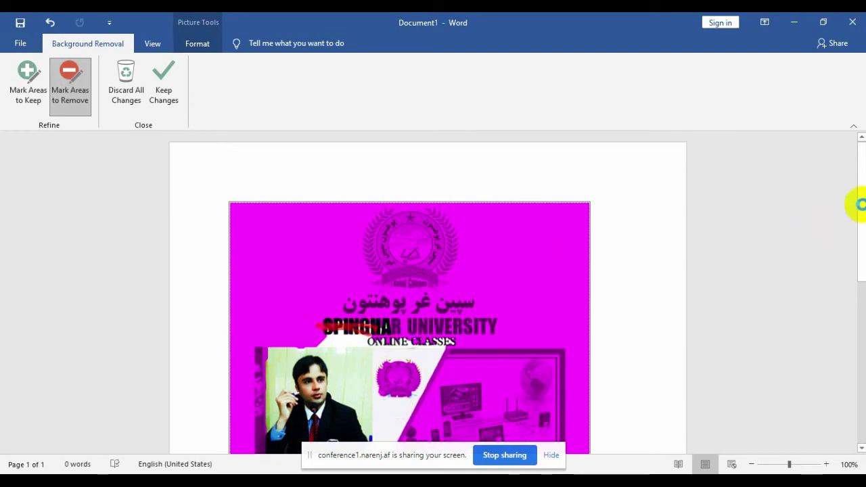
drag(862, 203, 859, 265)
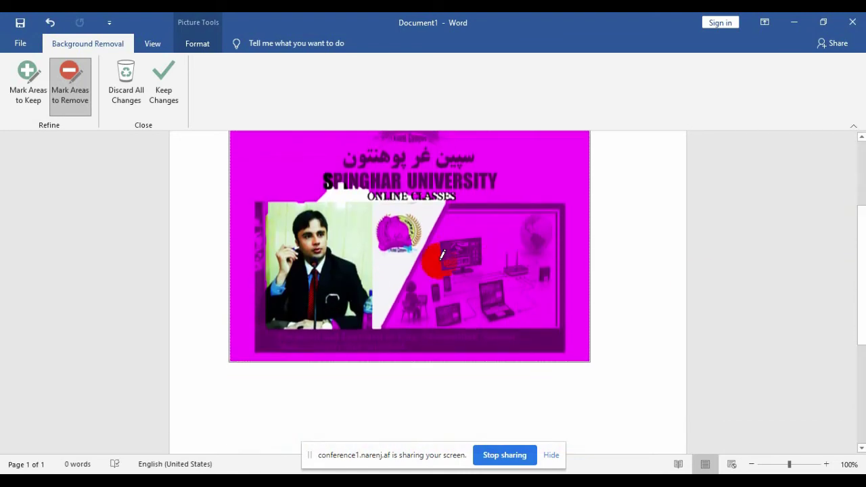
mouse_move(414, 220)
mouse_down()
mouse_move(418, 247)
mouse_move(387, 259)
mouse_up()
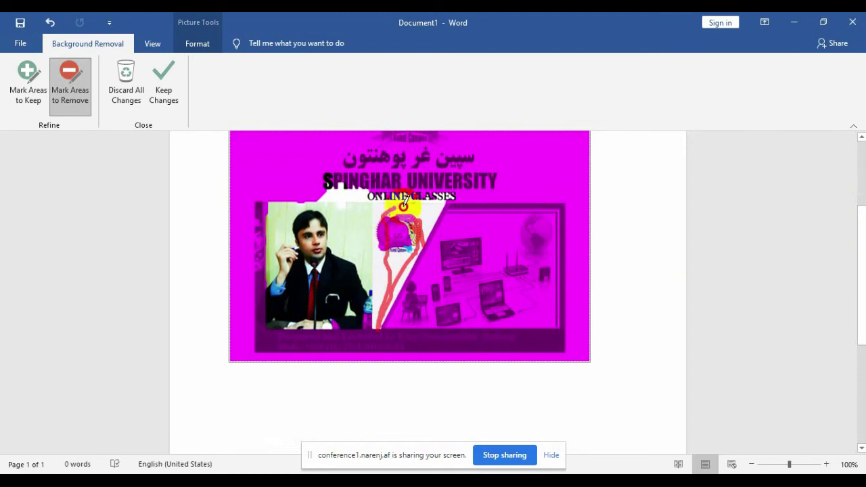
mouse_move(387, 259)
mouse_down()
mouse_move(376, 274)
mouse_move(403, 263)
mouse_up()
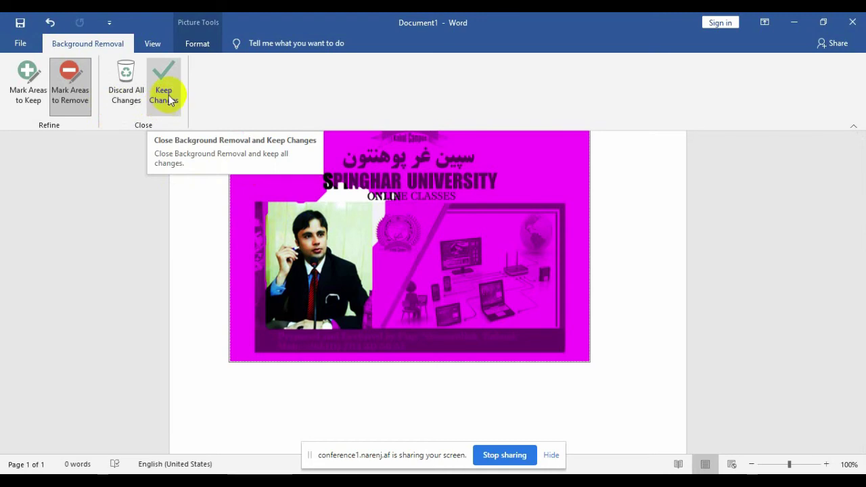
Keep the background-removal changes, then reopen Remove Background on the picture
click(169, 95)
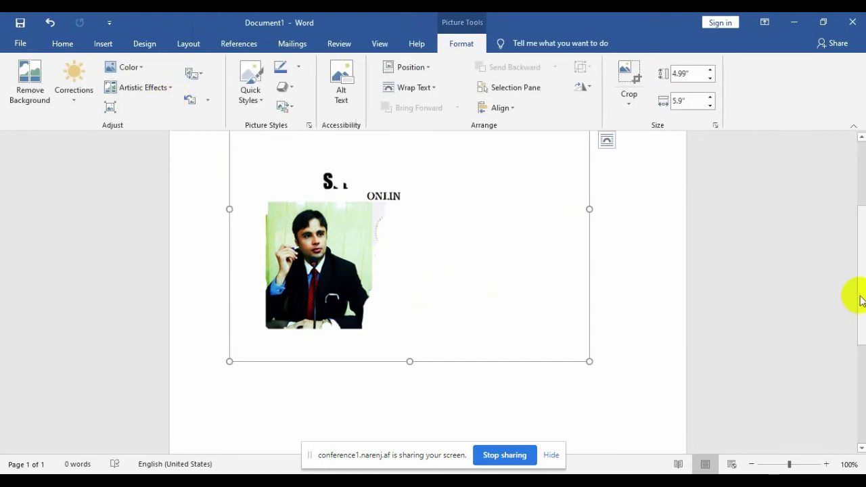
mouse_move(858, 298)
mouse_down()
mouse_move(843, 229)
mouse_move(856, 280)
mouse_up()
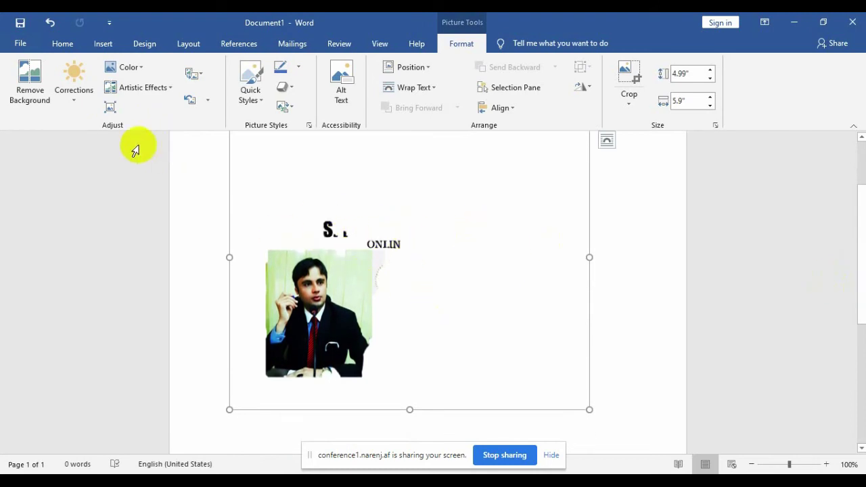
click(45, 110)
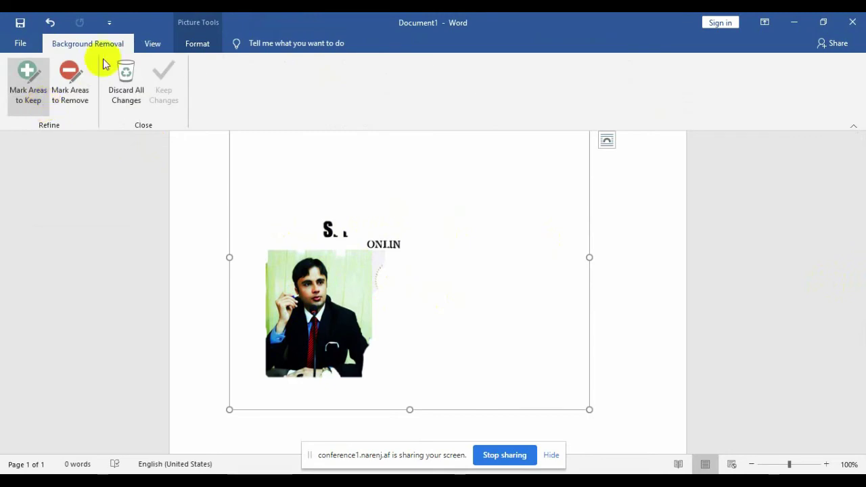
Mark the title and logo to keep, accept the changes, then undo back to an empty page
click(49, 24)
click(306, 347)
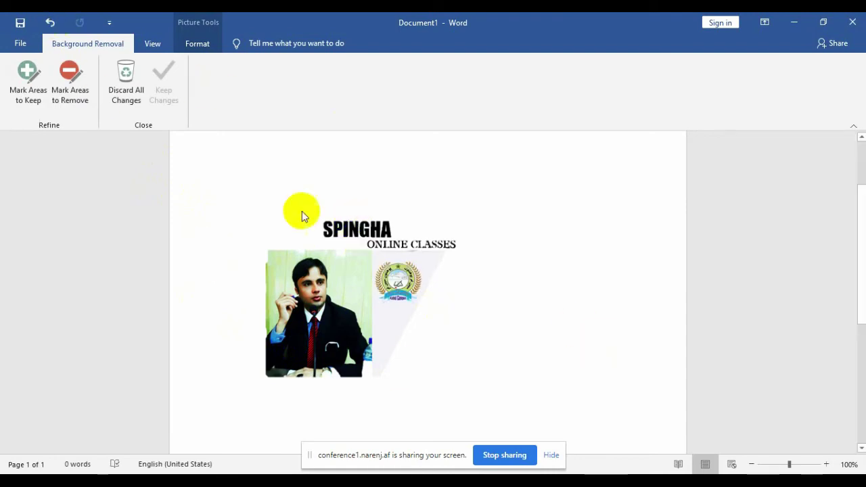
click(296, 274)
key(ctrl+z)
key(ctrl+z)
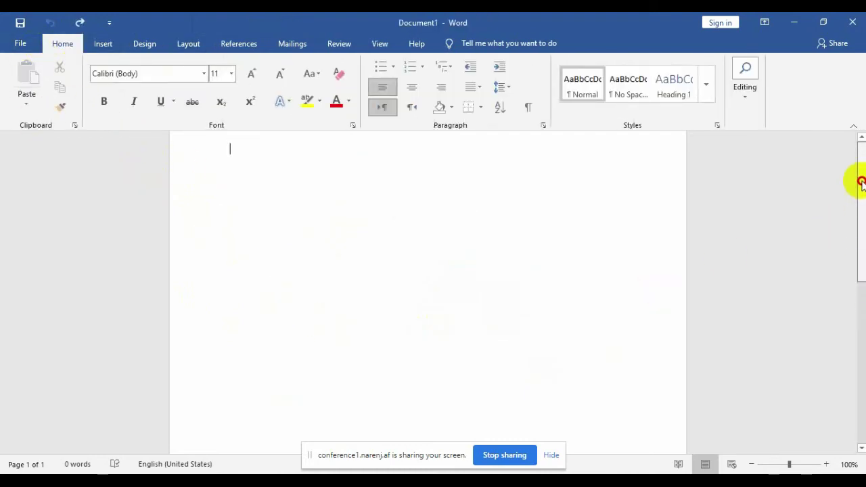
Reinsert the OKKK banner image from the Desktop, intact at 4.99" by 5.9"
scroll(858, 180, up, 1)
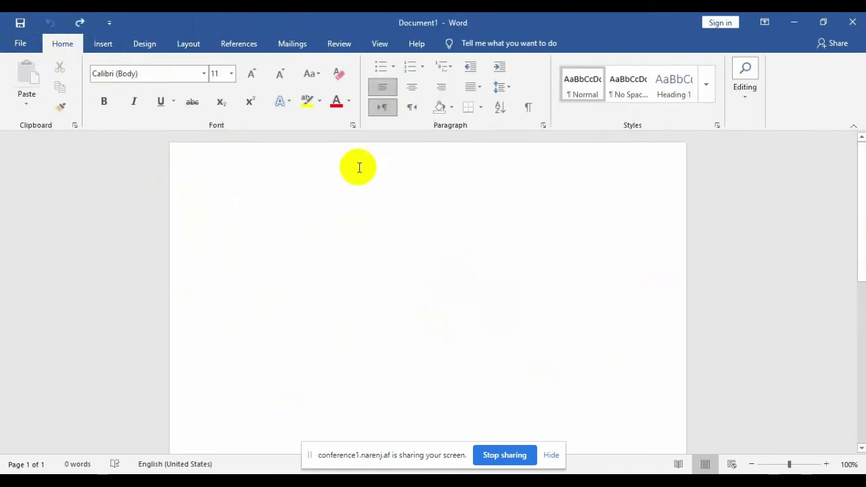
click(104, 43)
click(115, 100)
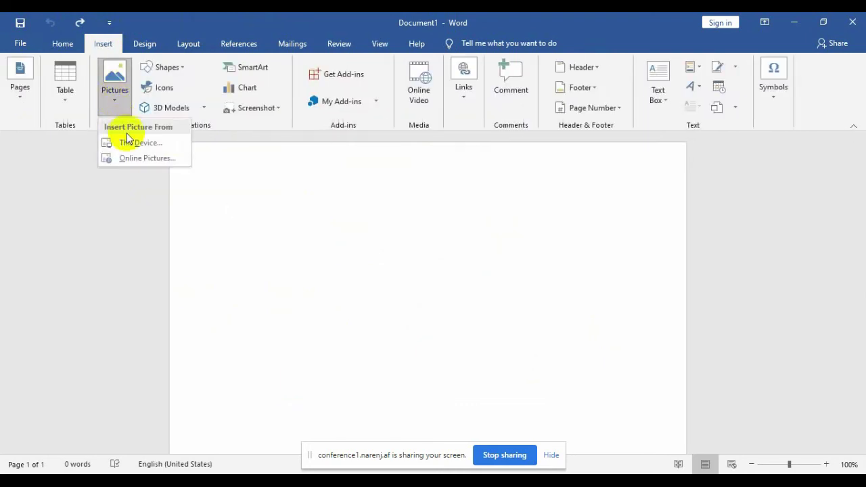
click(132, 142)
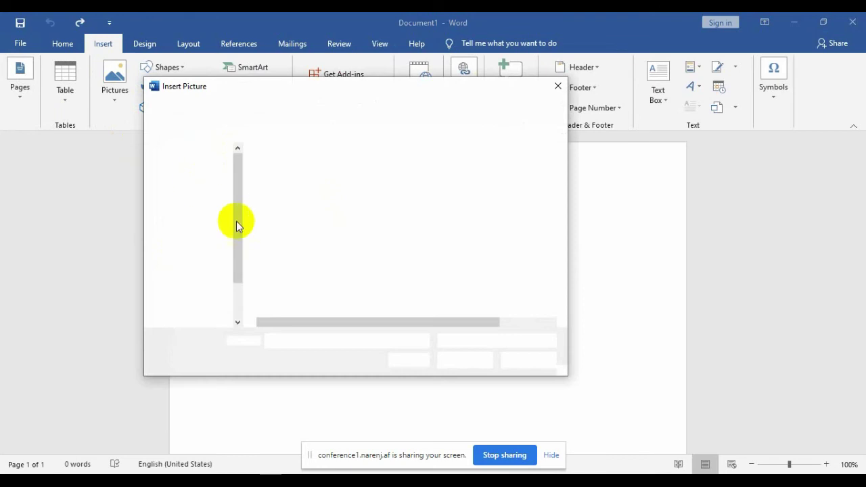
click(360, 189)
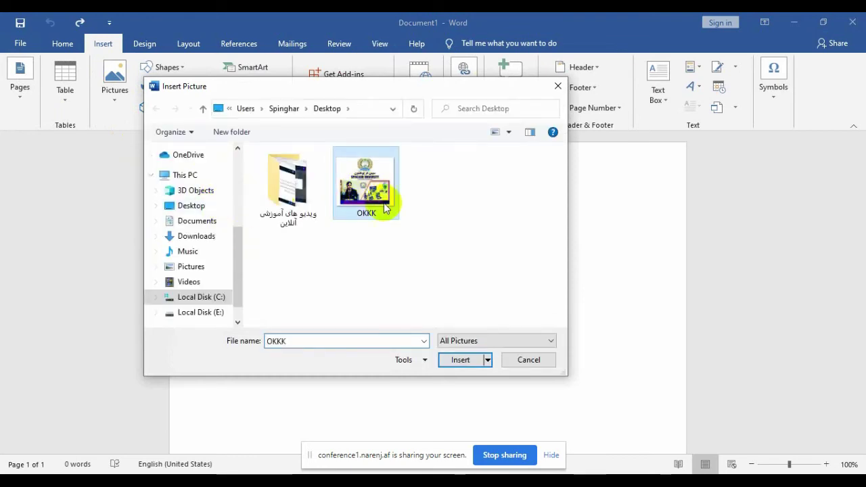
click(460, 361)
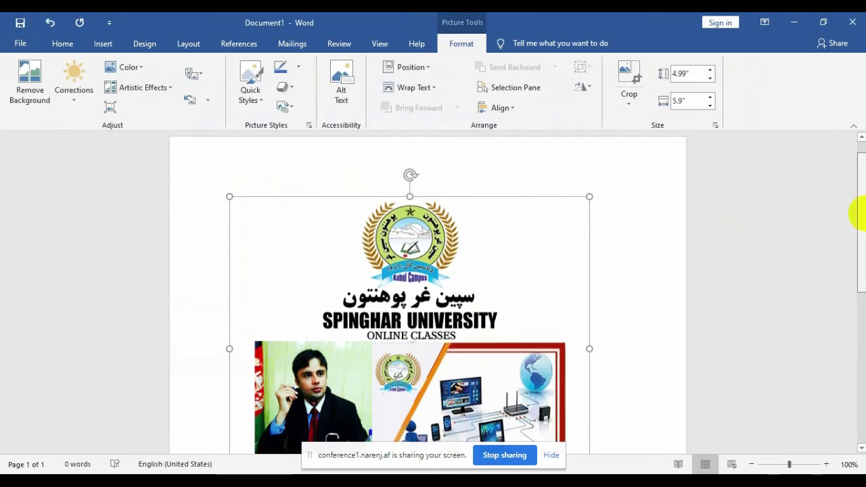
drag(862, 201, 862, 222)
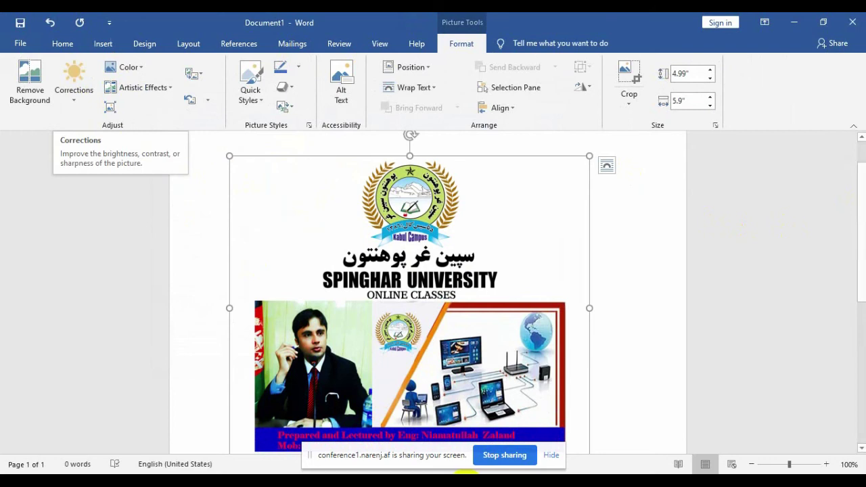
click(421, 482)
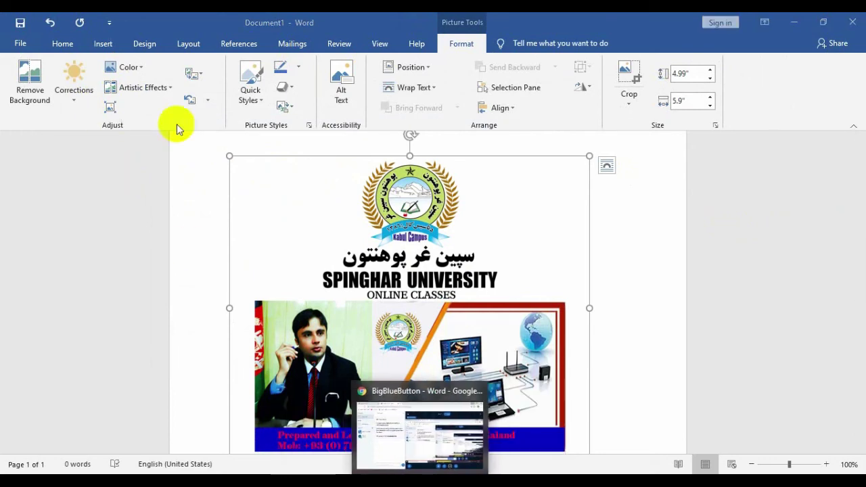
click(74, 87)
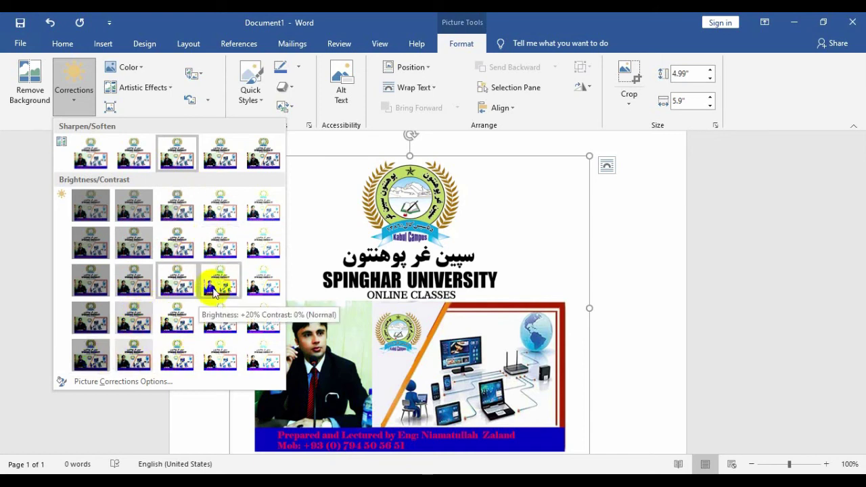
click(230, 277)
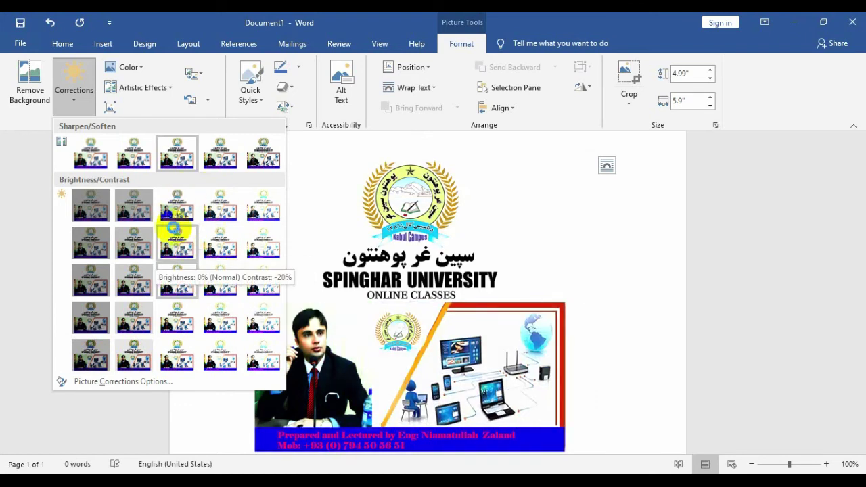
click(202, 230)
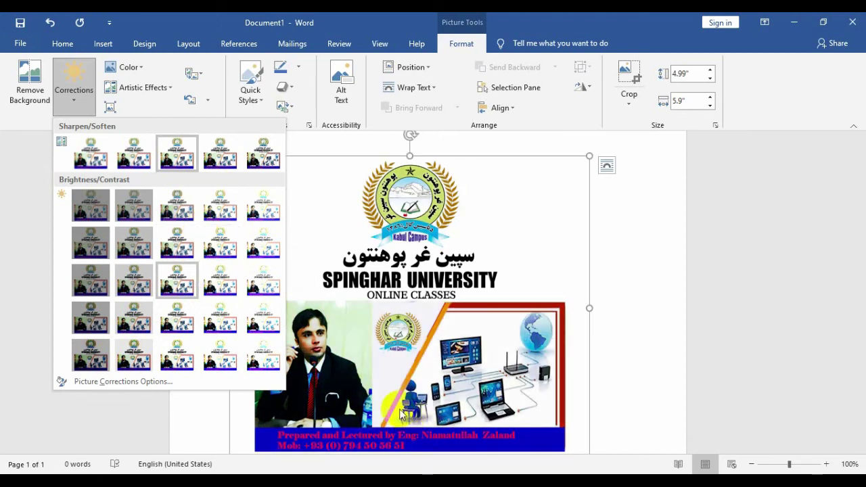
click(374, 191)
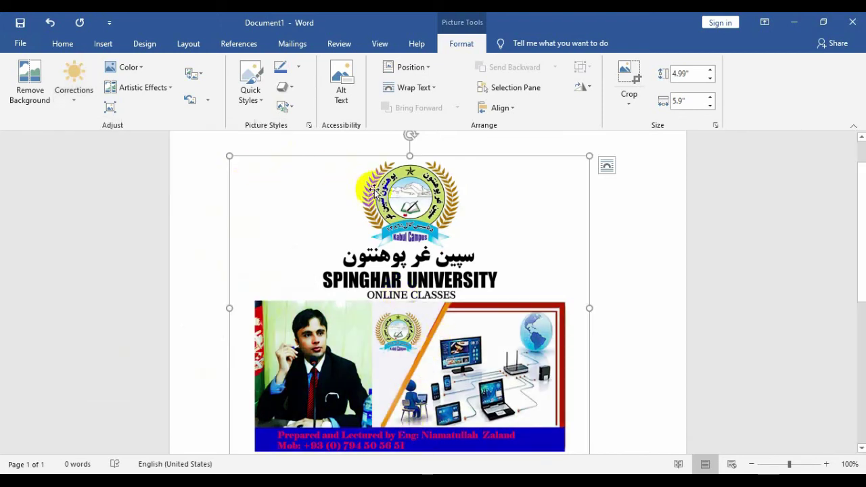
Try a yellow Recolor preset on the banner picture
click(144, 70)
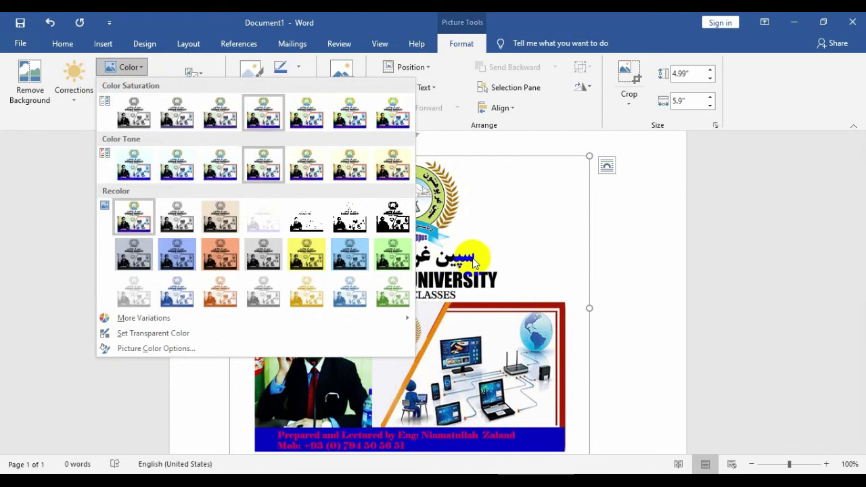
click(550, 272)
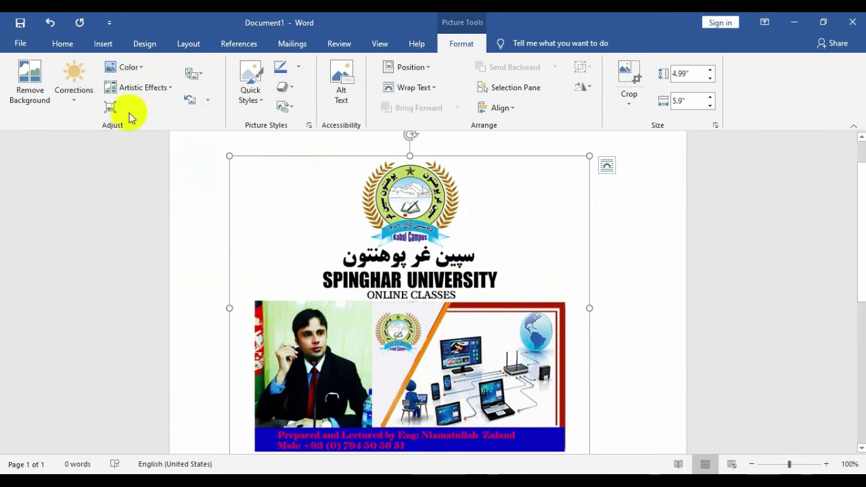
click(135, 71)
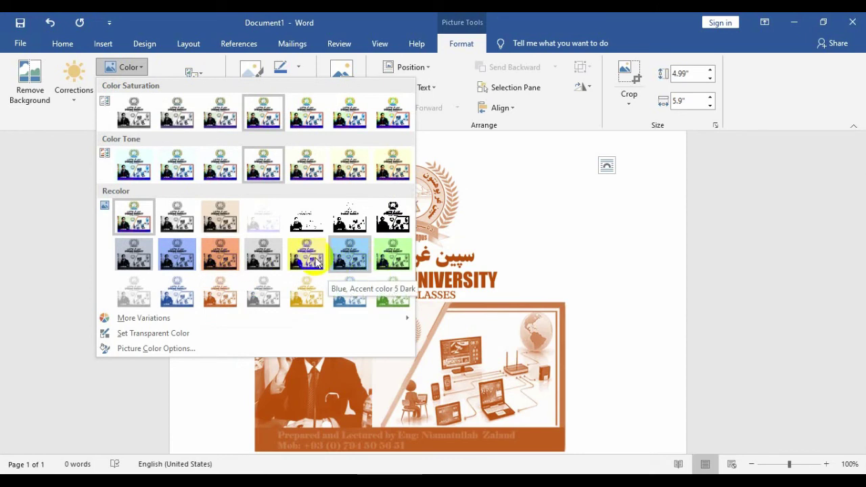
click(316, 262)
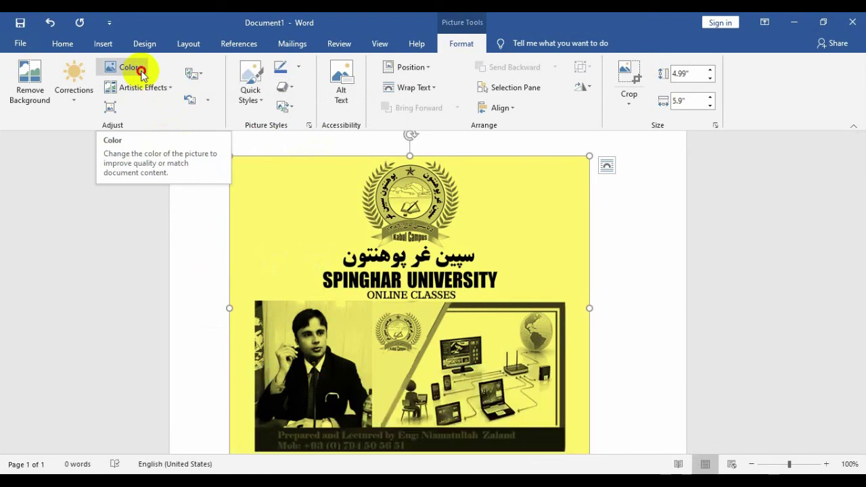
Recolour the banner Dark Red from More Variations and close the Format Picture pane
click(141, 74)
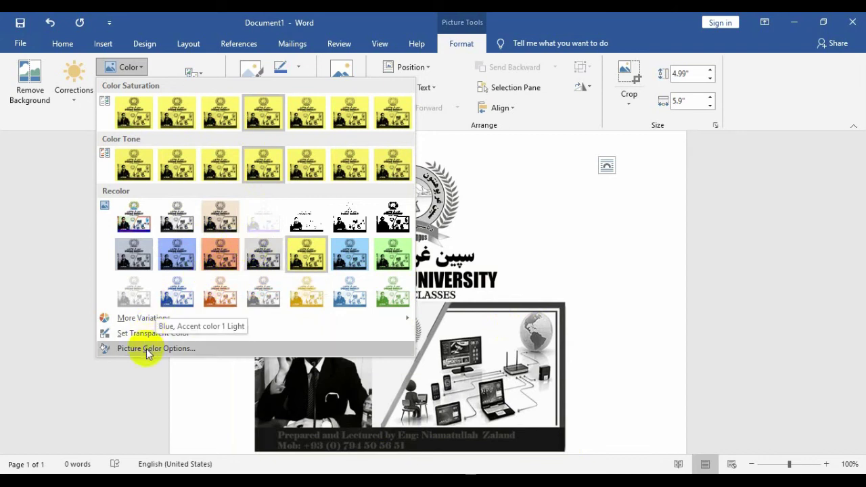
mouse_move(169, 322)
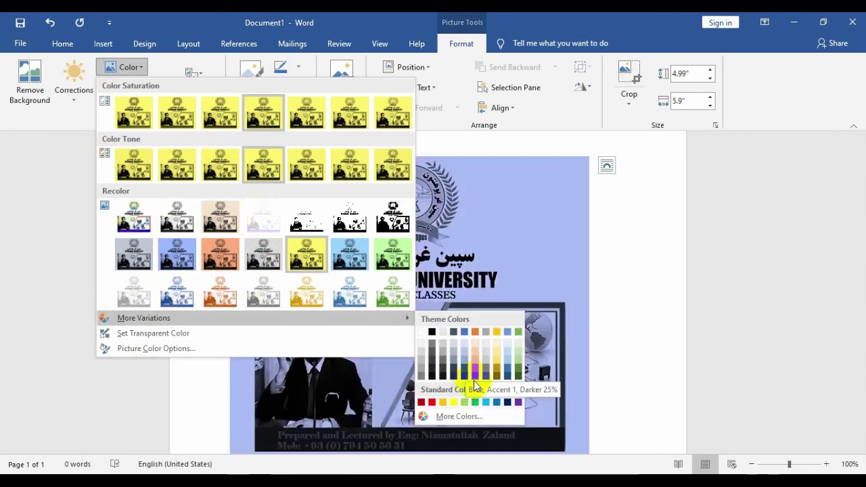
click(422, 403)
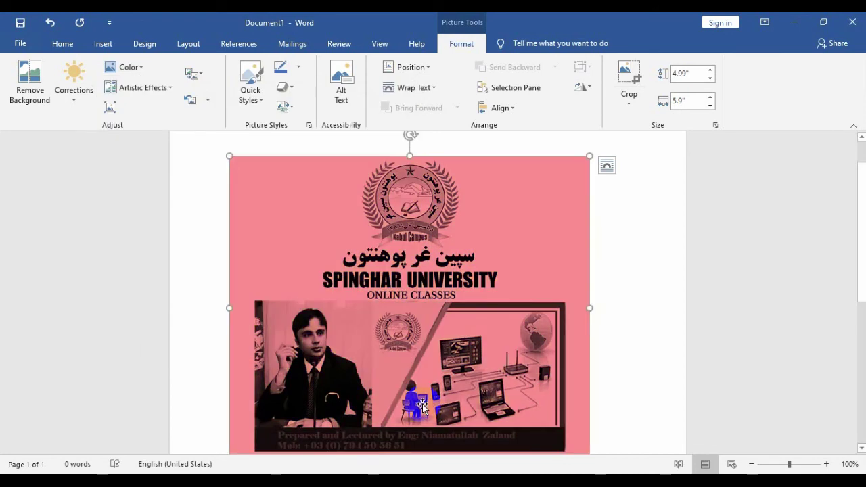
click(137, 67)
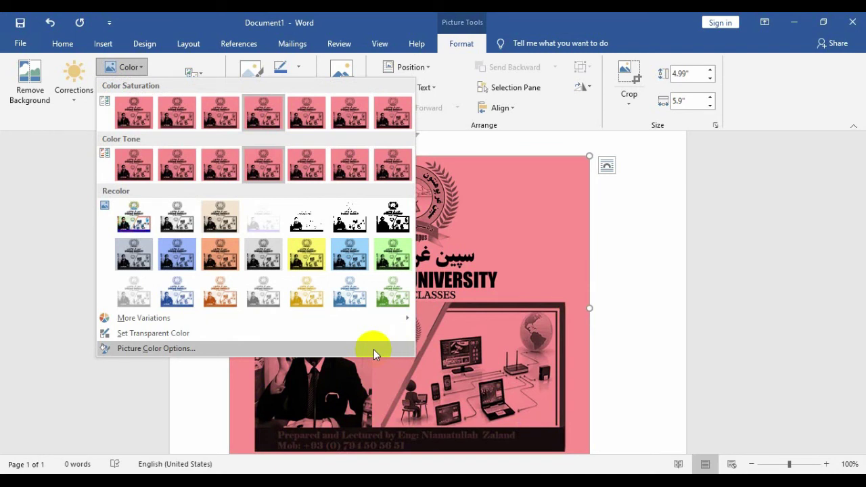
key(Escape)
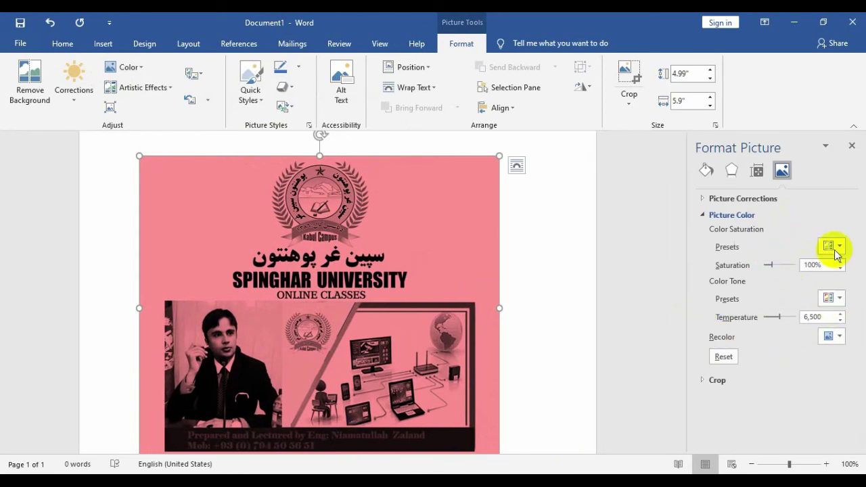
click(853, 146)
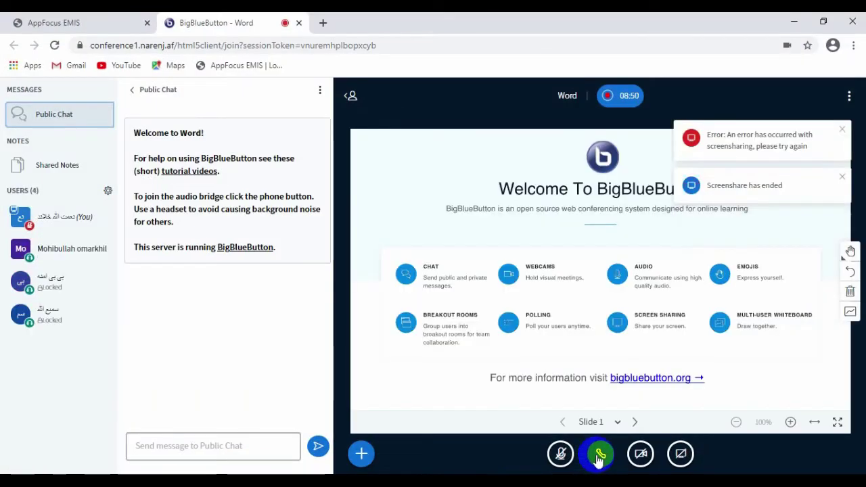
Close the echo test to join BigBlueButton audio with the microphone, then unmute
click(599, 460)
click(583, 455)
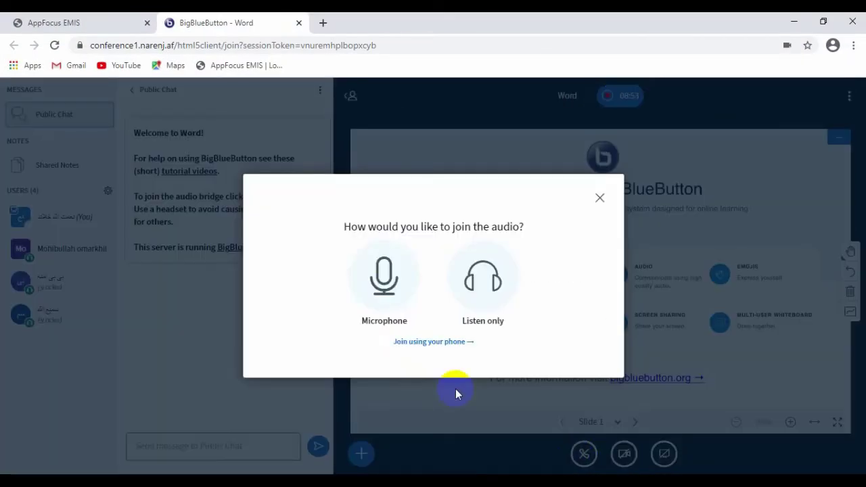
click(378, 302)
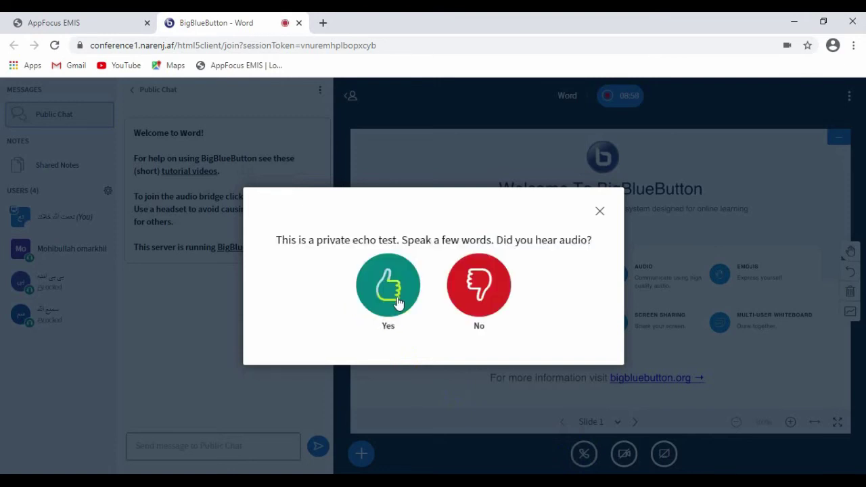
click(397, 293)
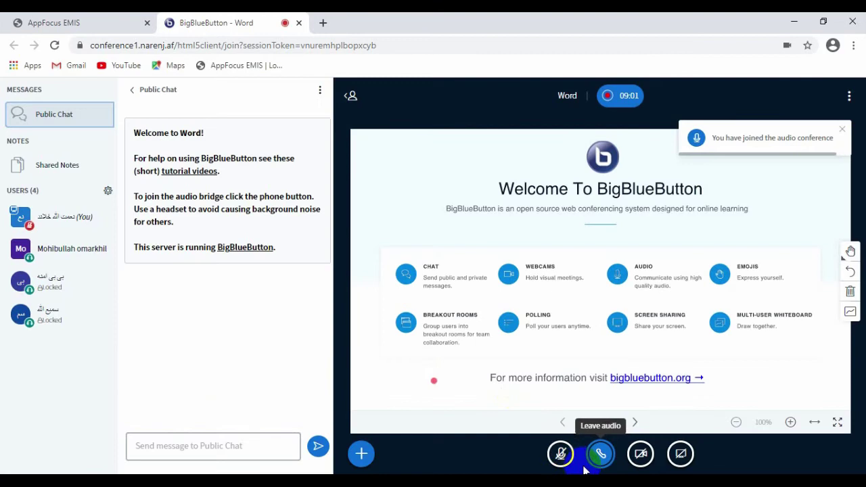
click(559, 454)
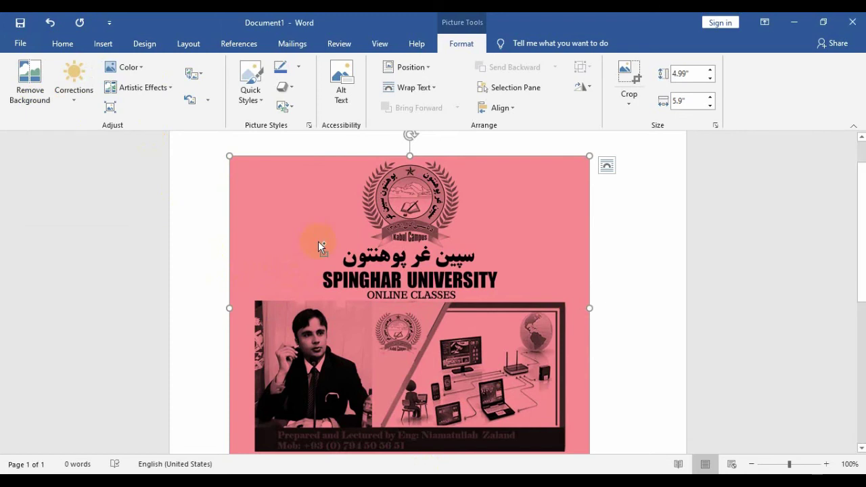
Undo the Dark Red and yellow recolours with Ctrl+Z, leaving the Color gallery unchanged
key(ctrl+z)
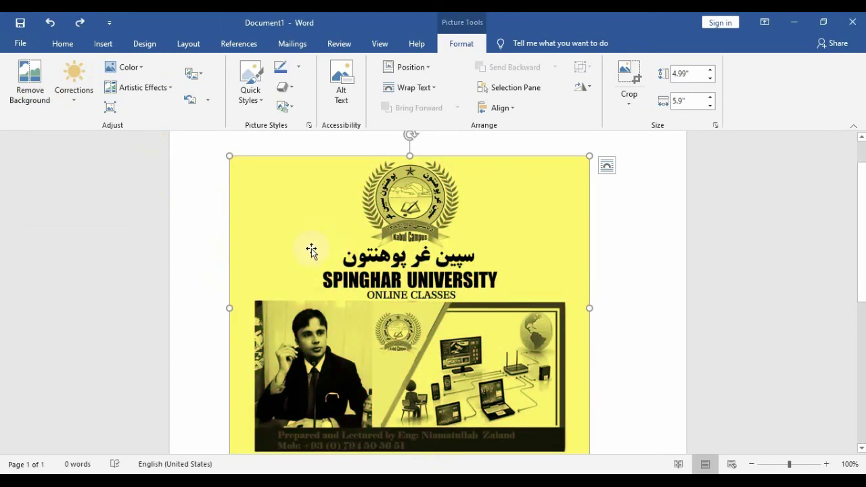
key(ctrl+z)
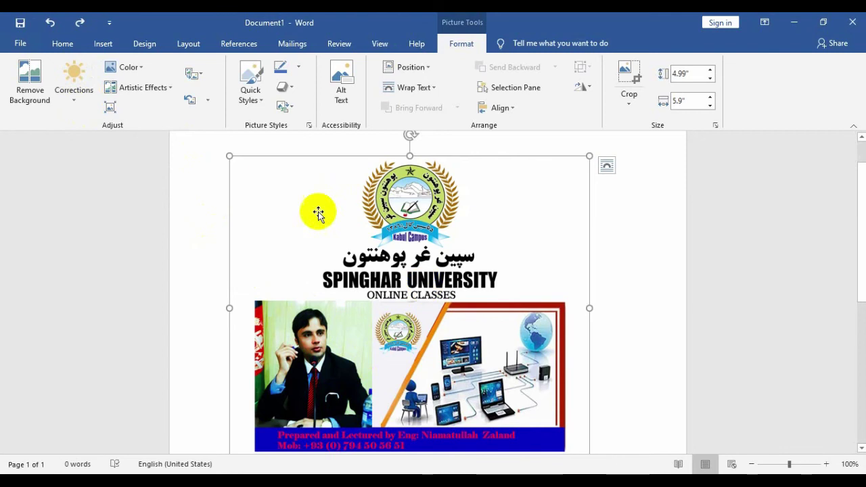
click(136, 71)
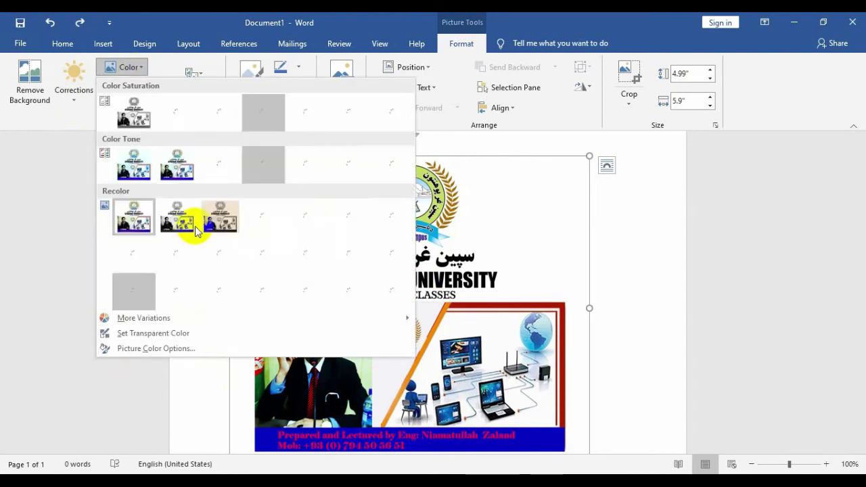
click(460, 325)
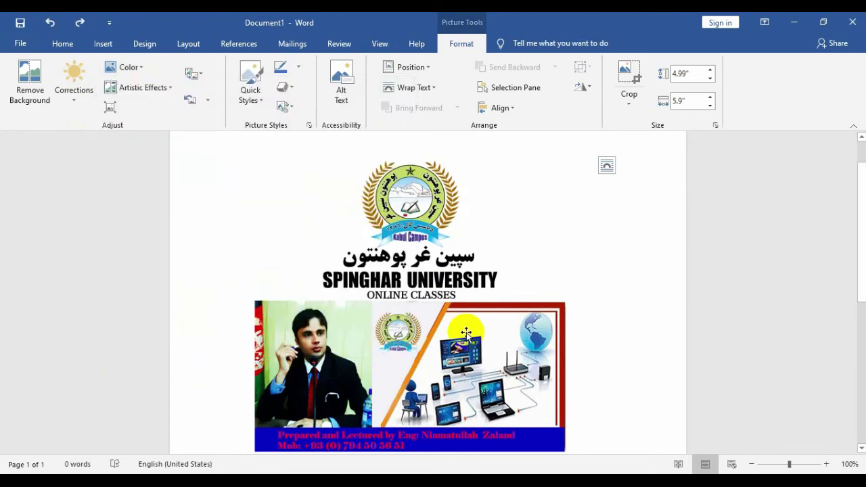
click(170, 91)
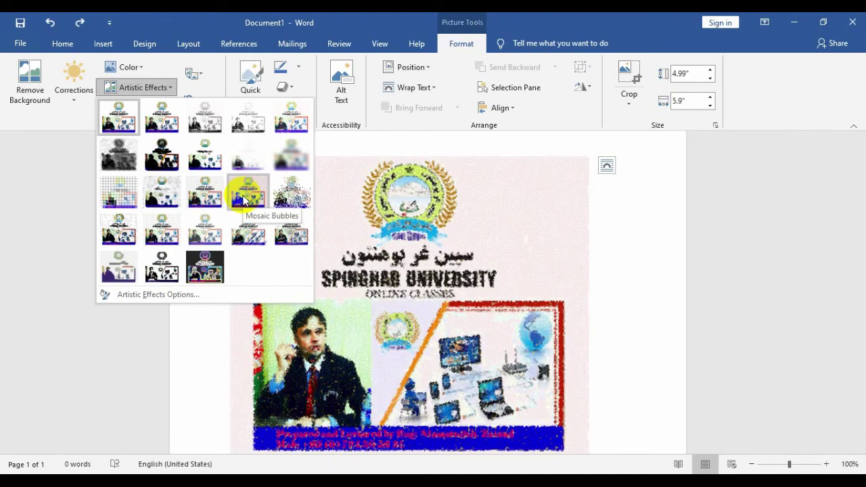
click(243, 197)
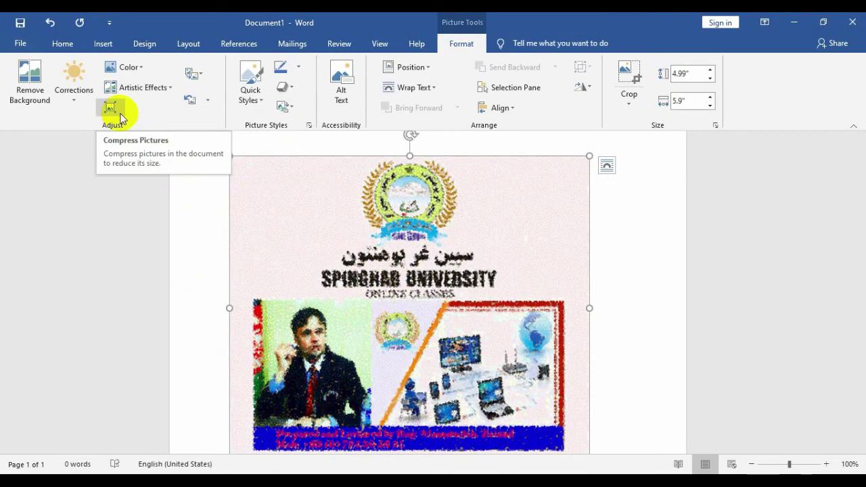
click(173, 89)
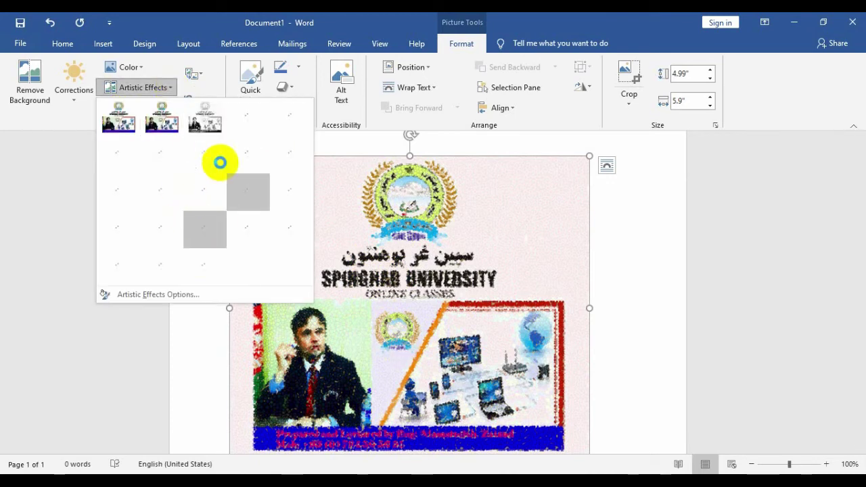
click(434, 264)
key(ctrl+z)
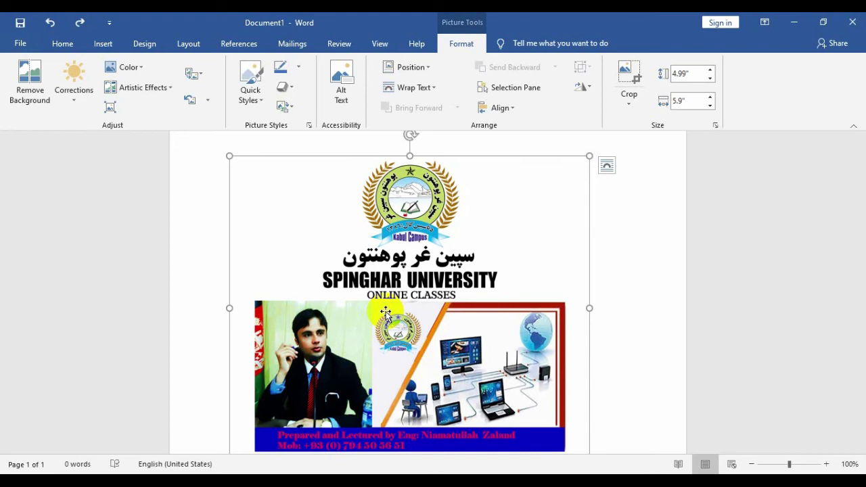
Compress the banner at default resolution with 'Delete cropped areas of pictures' unchecked
click(111, 108)
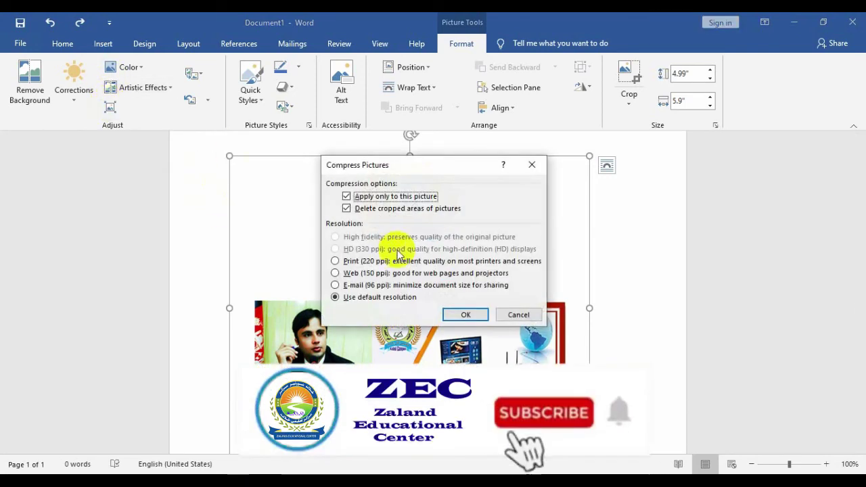
click(387, 208)
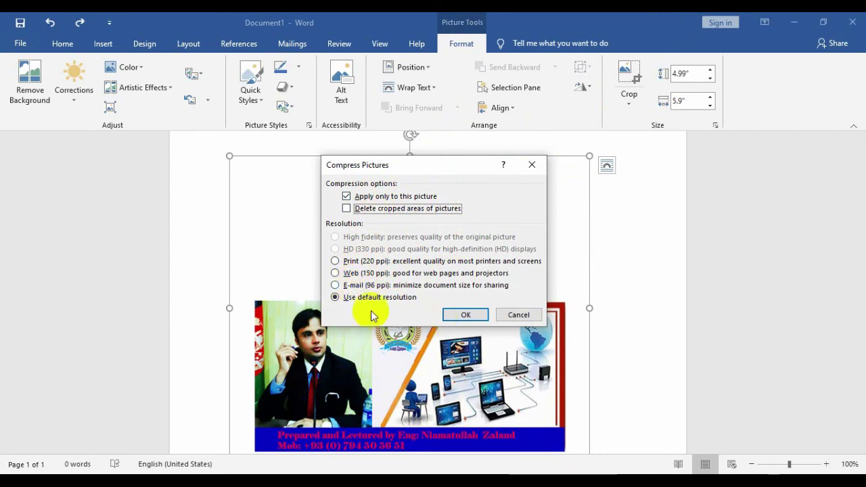
click(482, 320)
click(526, 311)
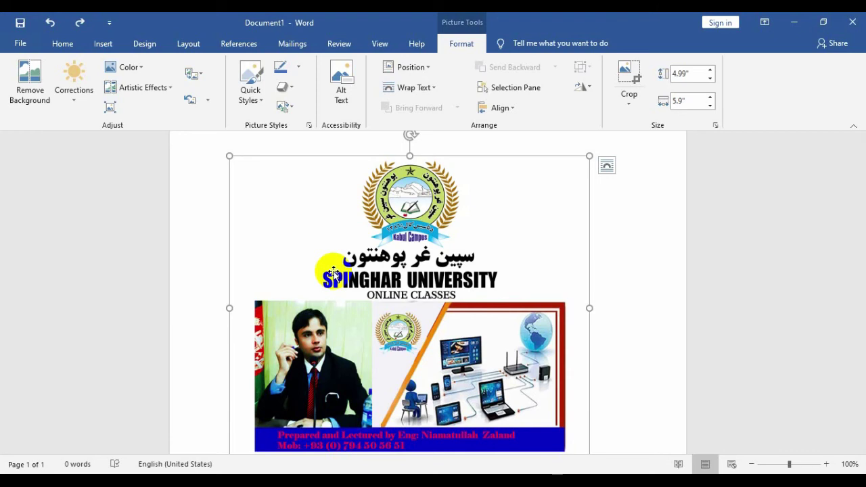
Browse Pictures, Camera Roll and Saved Pictures for a replacement image, then cancel without inserting
click(201, 76)
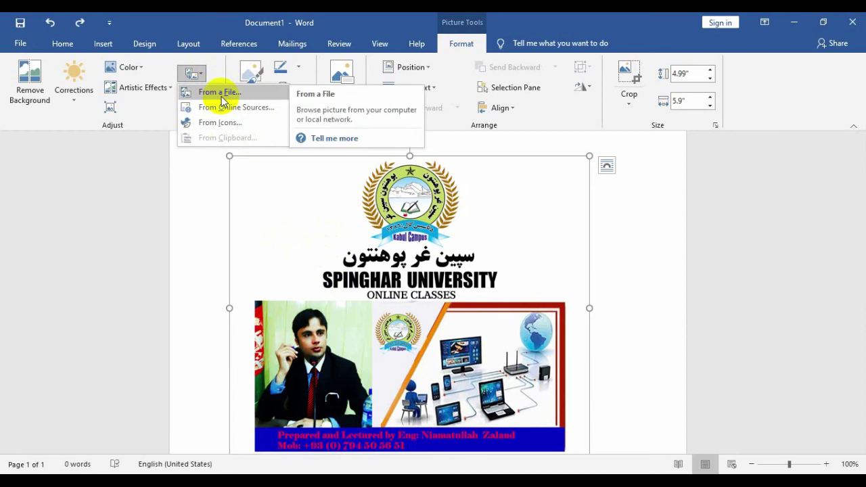
click(222, 96)
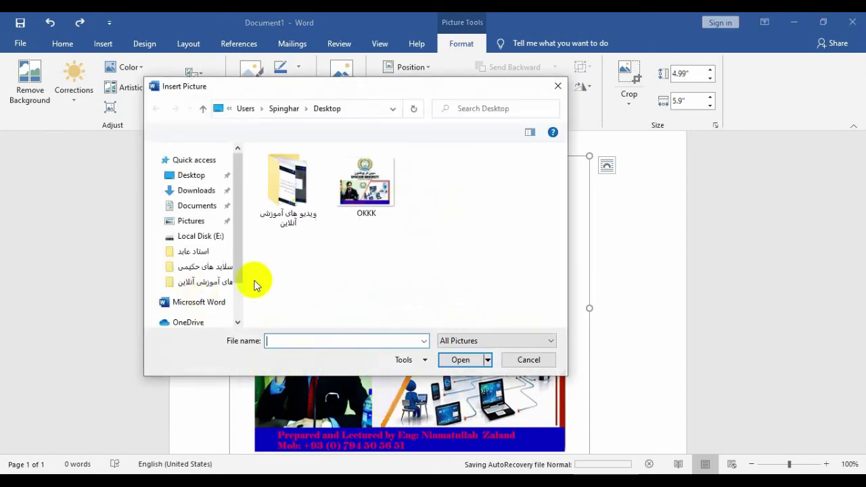
mouse_move(240, 253)
mouse_down()
mouse_move(245, 296)
mouse_move(223, 247)
mouse_up()
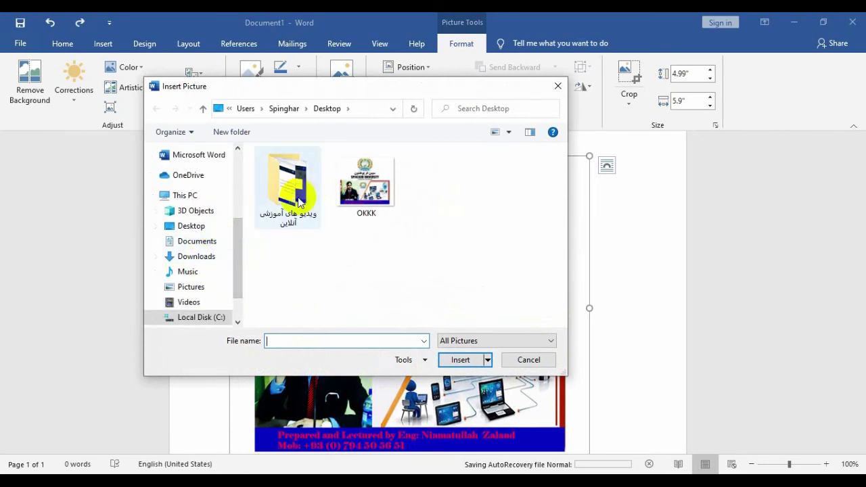
click(217, 287)
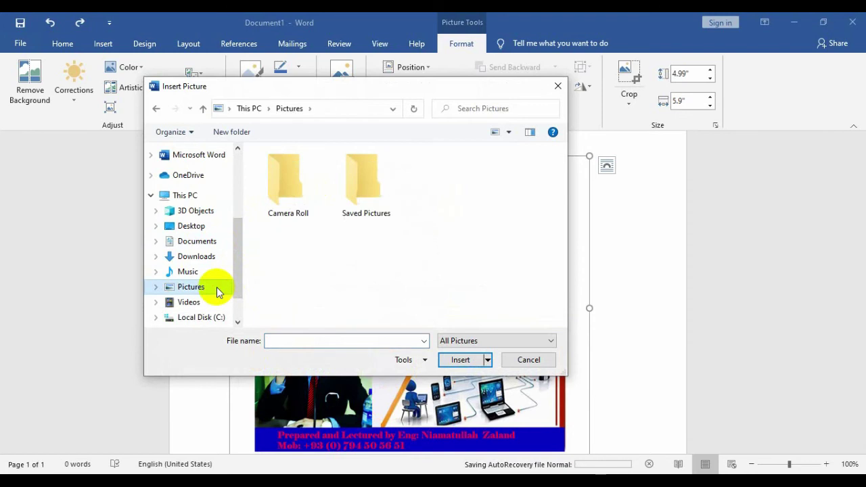
double_click(289, 187)
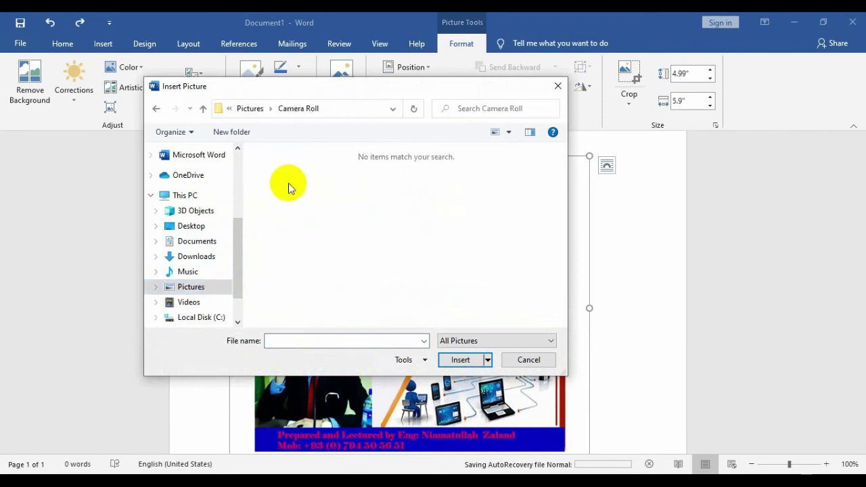
click(158, 108)
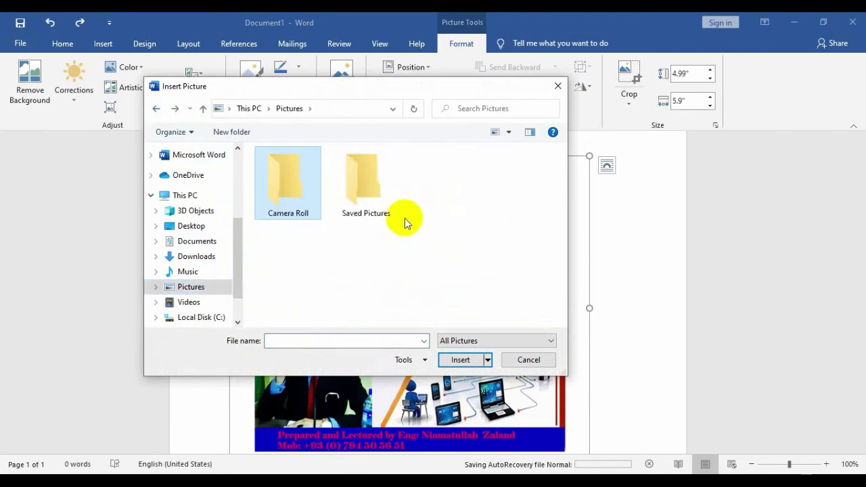
double_click(383, 205)
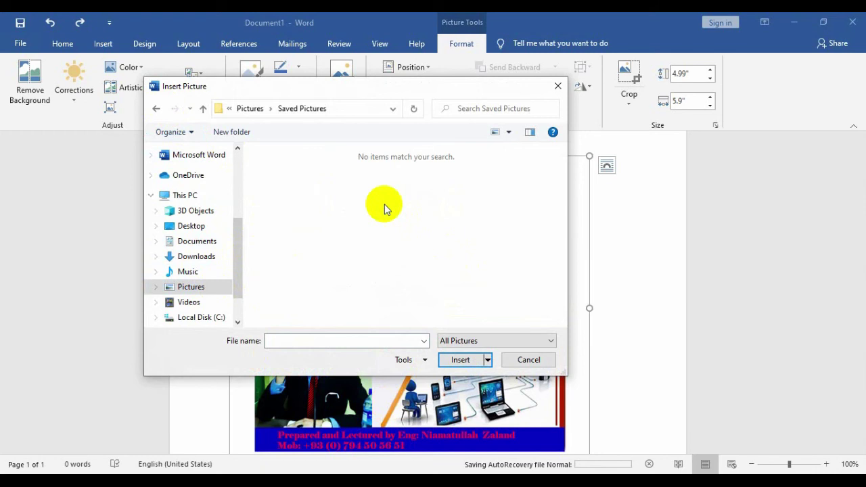
click(235, 285)
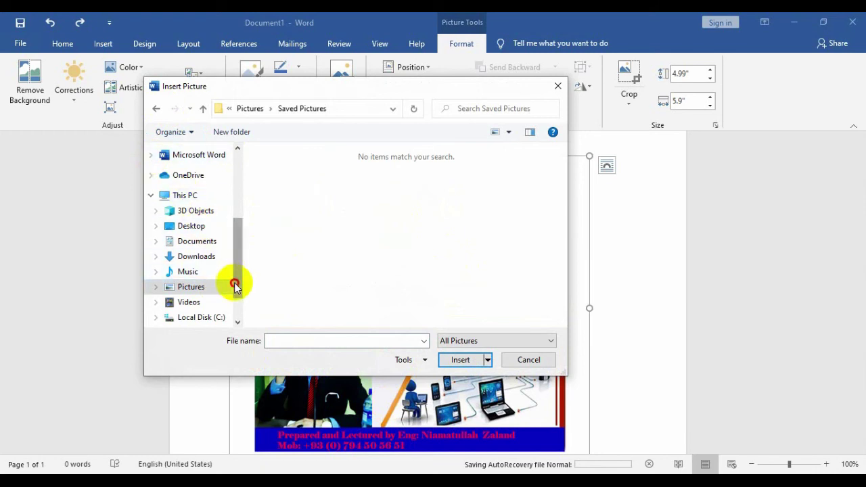
drag(235, 285, 236, 339)
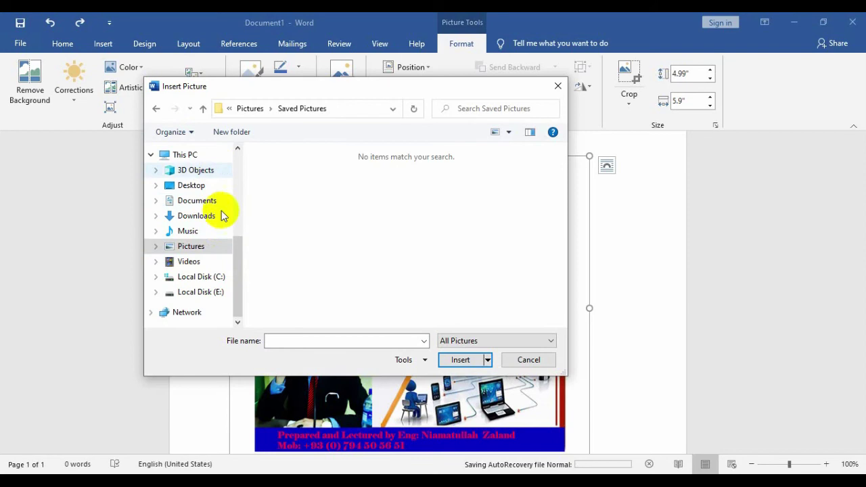
click(558, 86)
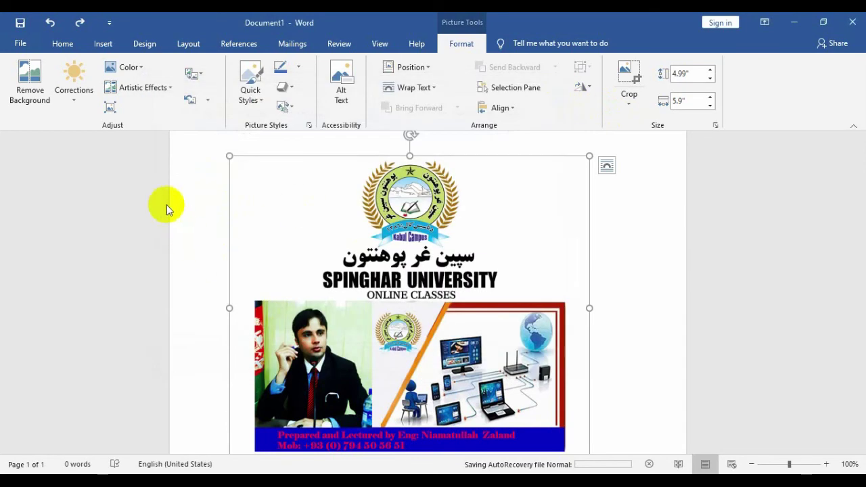
Switch to the Home tab and open the Clipboard pane
click(202, 76)
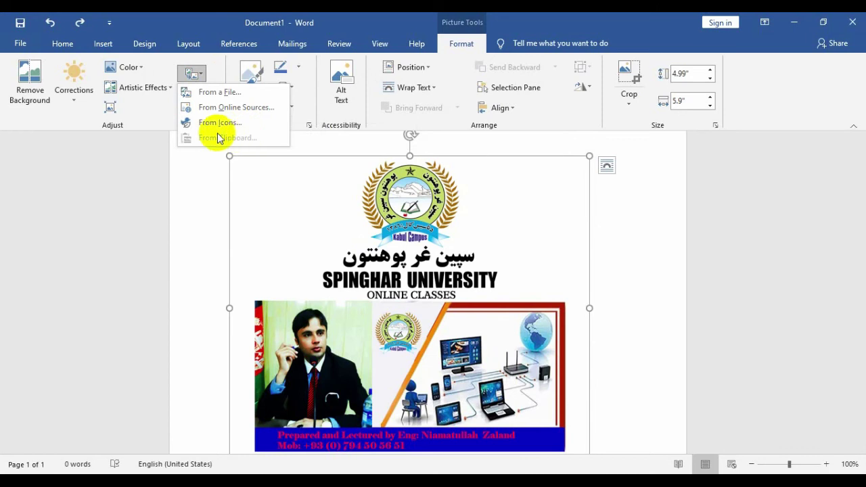
click(61, 42)
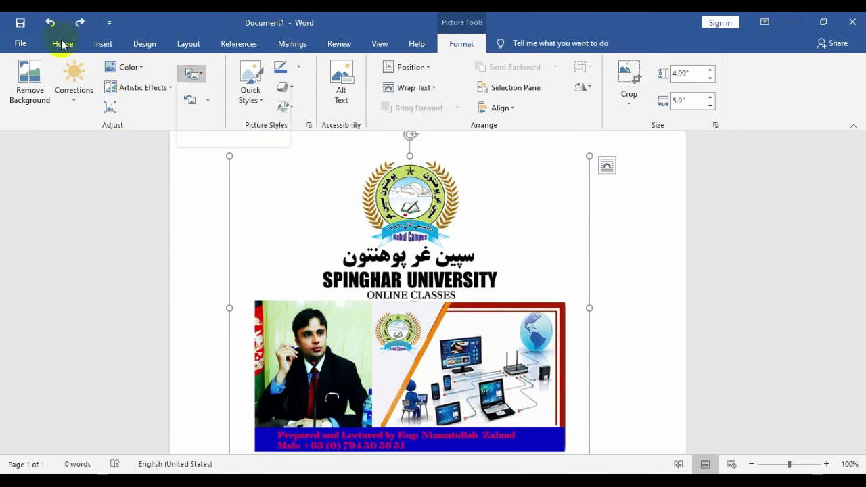
click(61, 41)
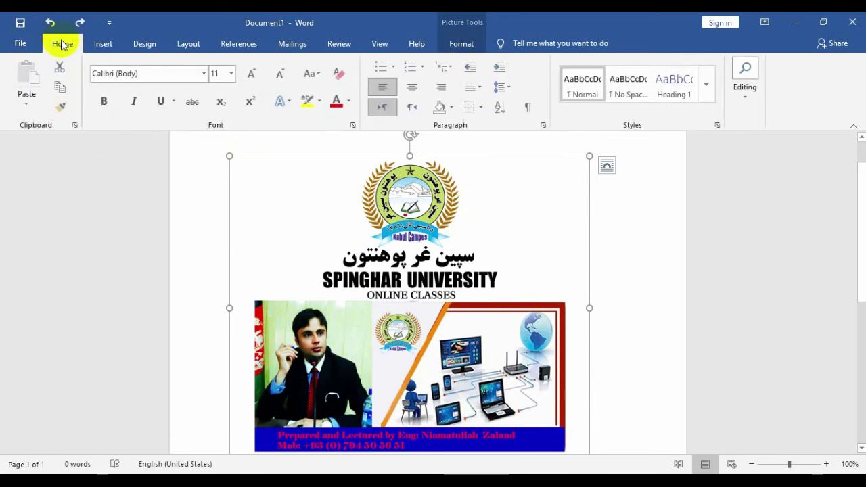
click(74, 125)
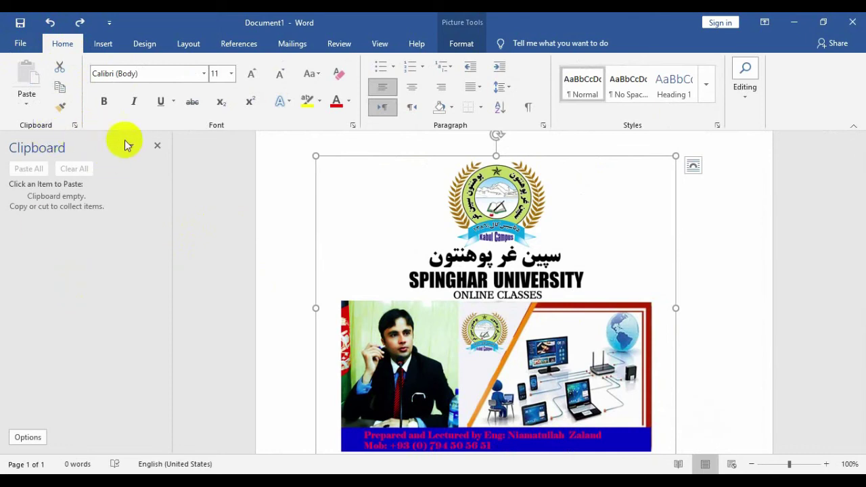
Close the Clipboard pane and return to the Picture Tools Format tab
click(157, 146)
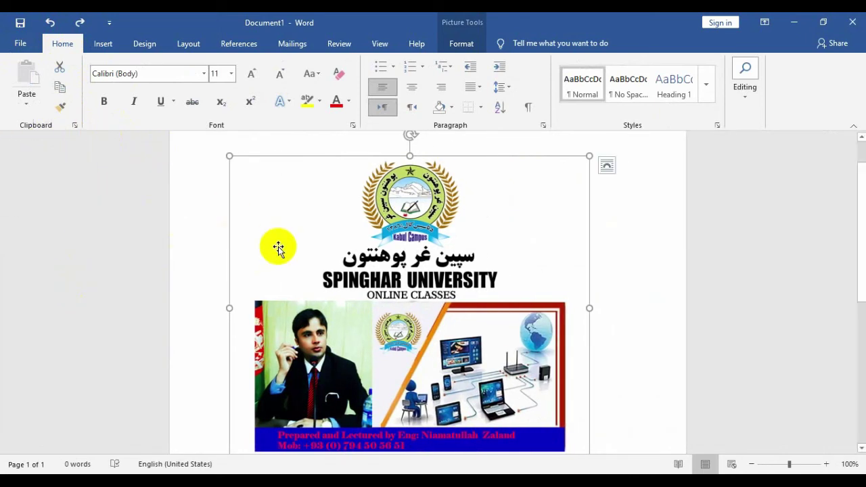
click(115, 43)
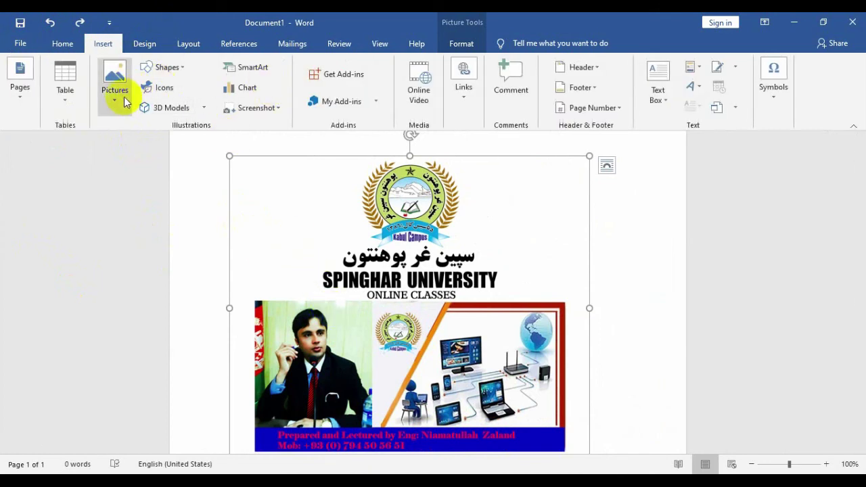
click(461, 45)
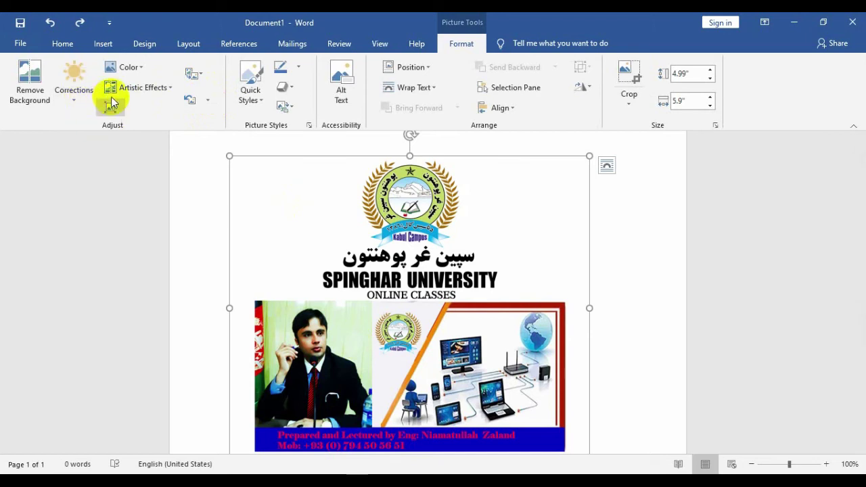
Recolour the picture dark blue, then revert it with Reset Picture
click(125, 67)
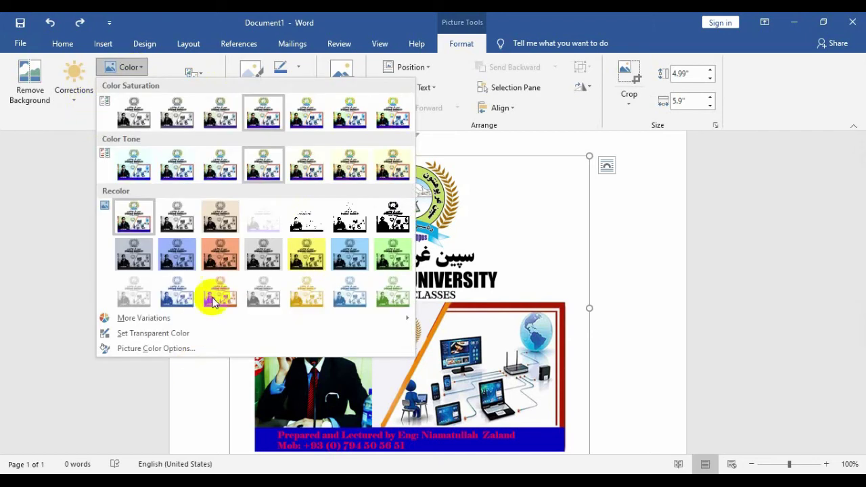
click(174, 259)
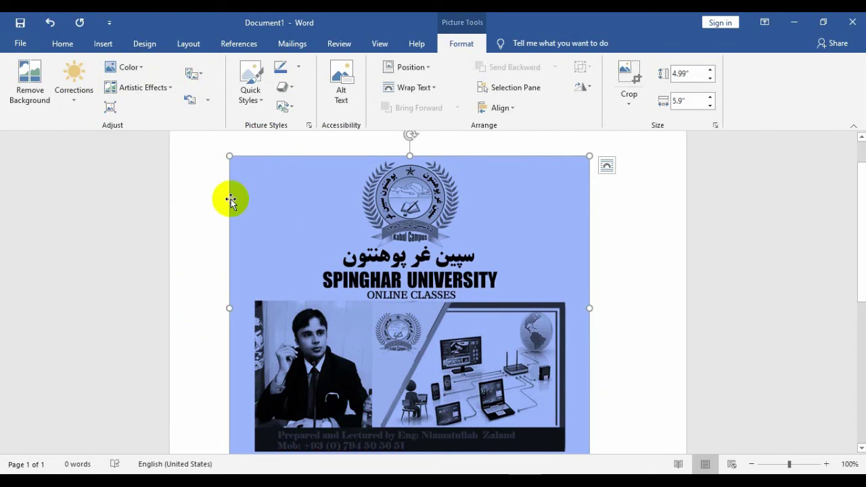
click(208, 103)
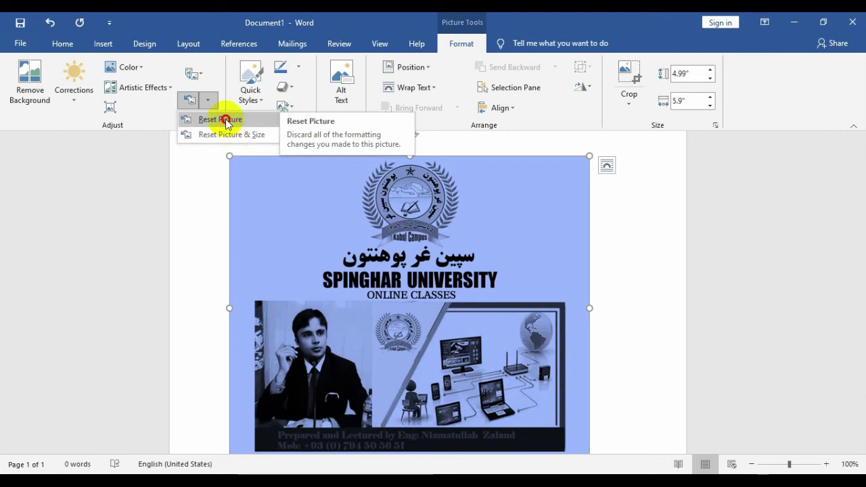
click(226, 119)
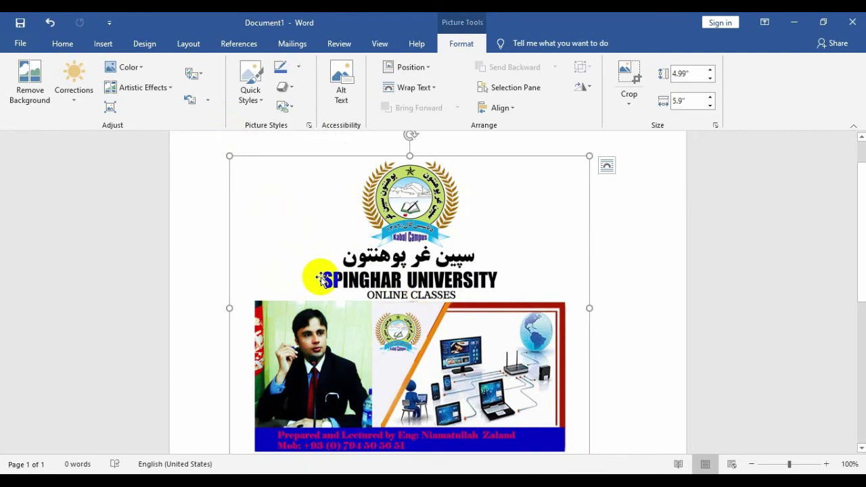
Apply the thick black matte frame style from Quick Styles to the banner
click(258, 100)
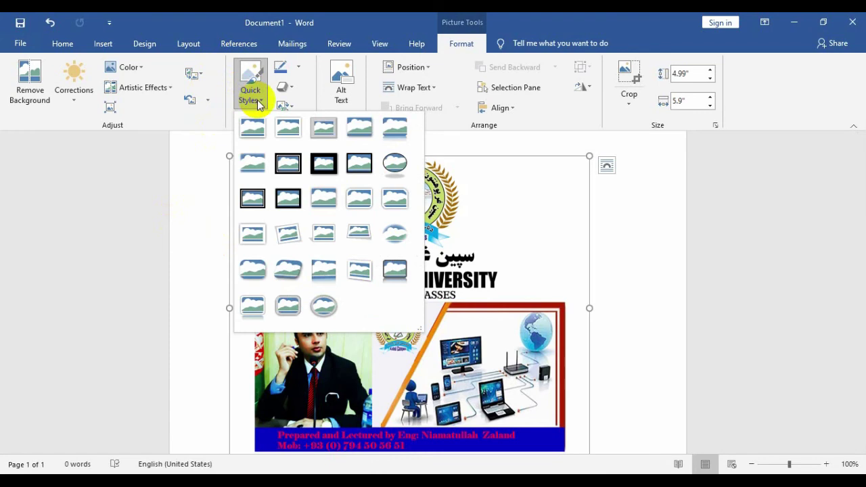
click(324, 163)
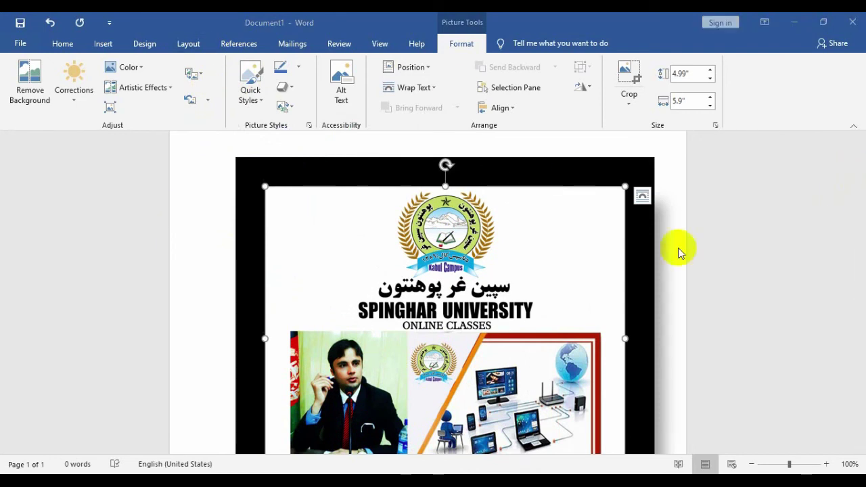
click(507, 266)
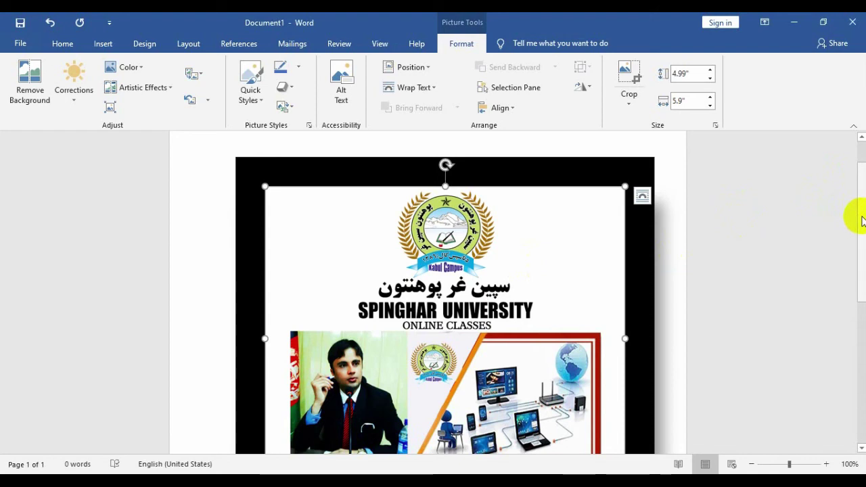
Resize the picture with its sizing handles to 3.62" by 5.37"
drag(862, 218, 854, 247)
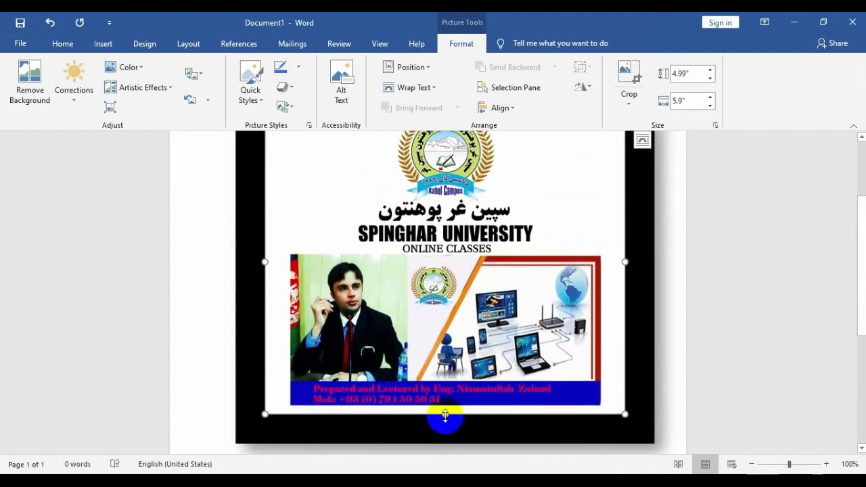
drag(444, 413, 438, 261)
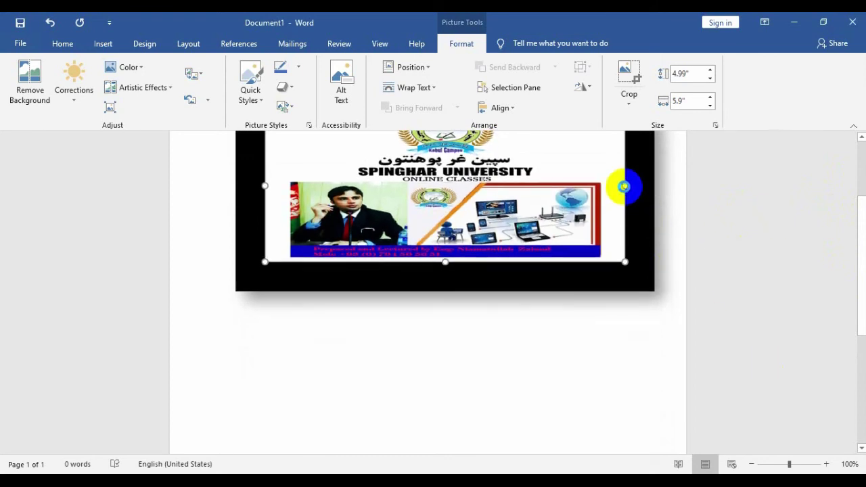
drag(624, 187, 625, 187)
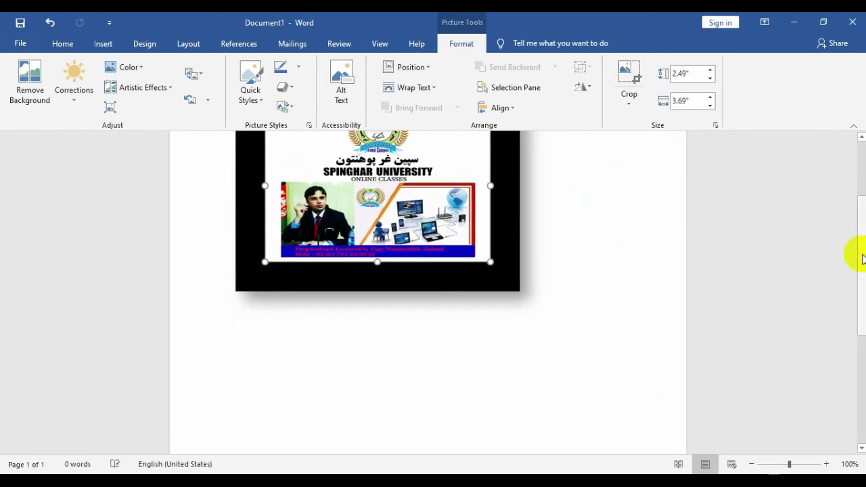
drag(860, 255, 853, 191)
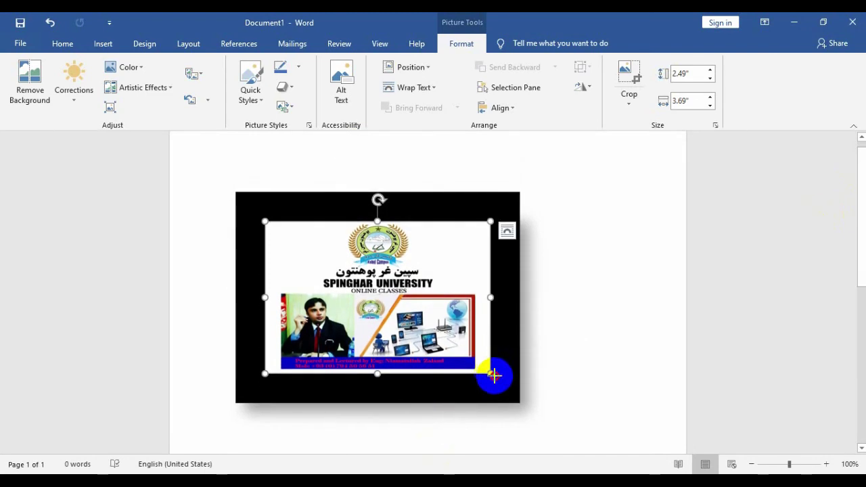
drag(494, 375, 592, 426)
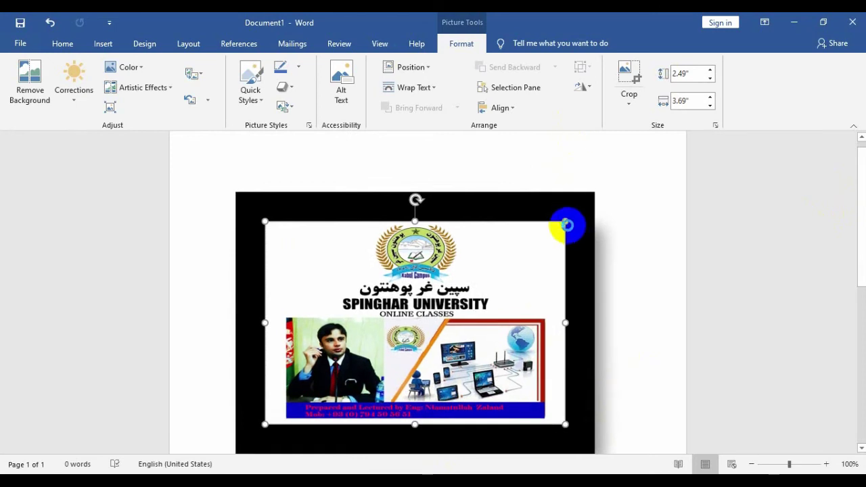
drag(567, 225, 593, 215)
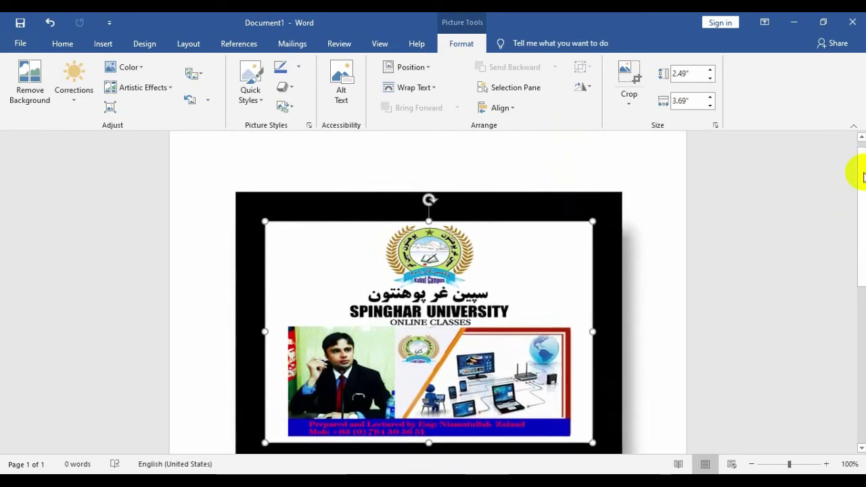
drag(863, 175, 860, 185)
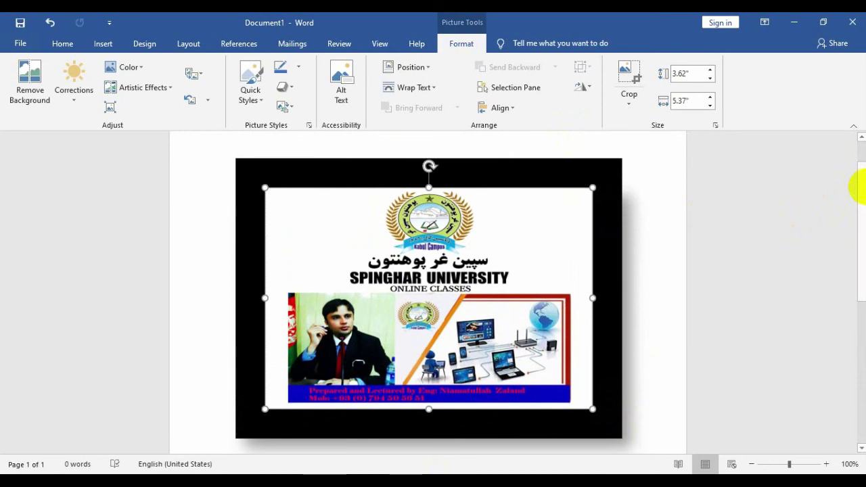
Try the tilted perspective, oval framed and dark-rim shadowed oval picture styles
click(262, 103)
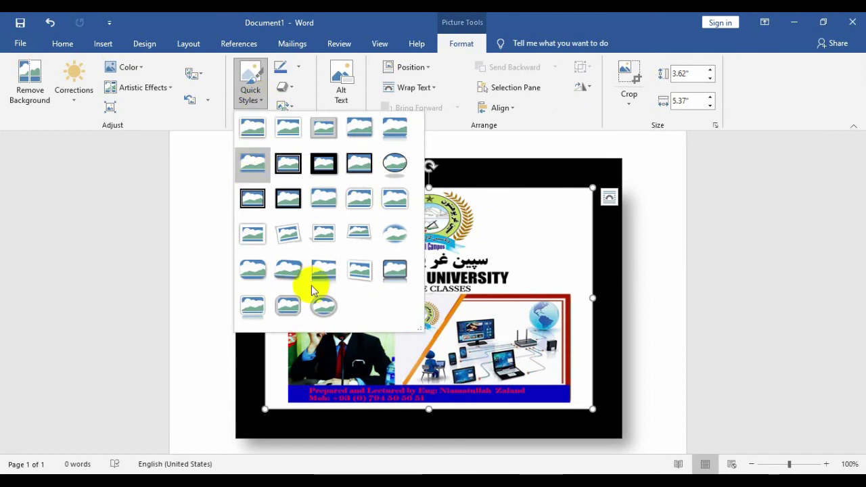
click(287, 272)
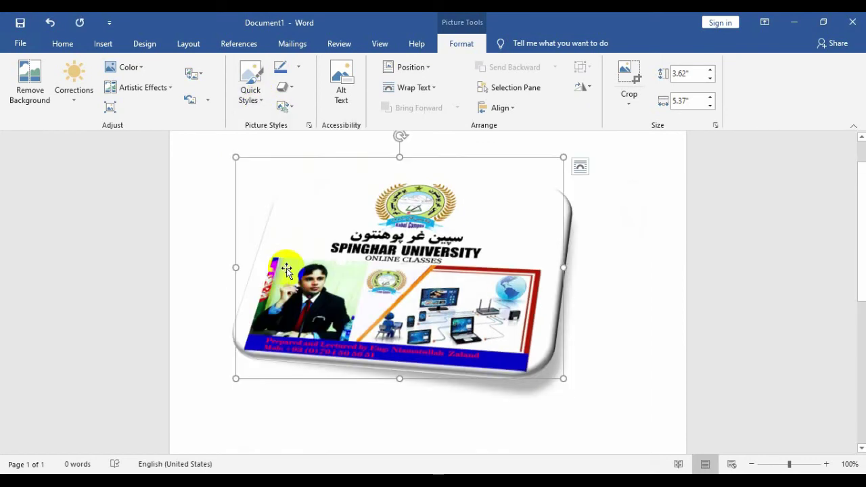
click(258, 102)
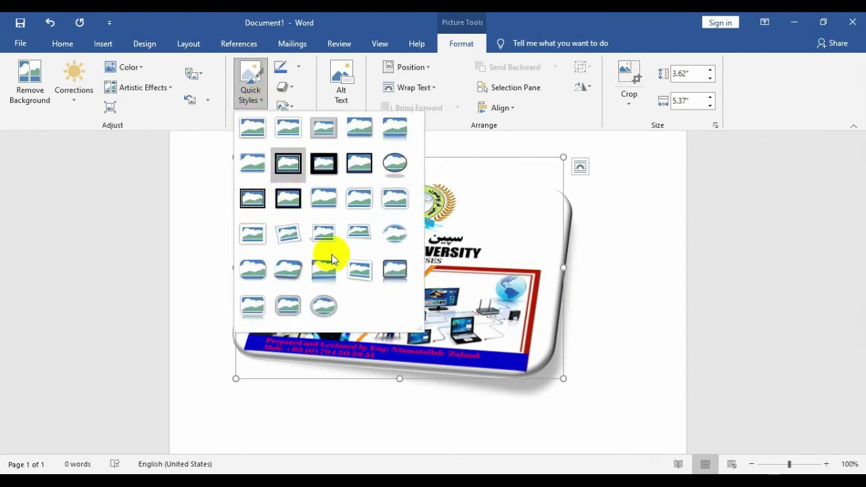
click(324, 306)
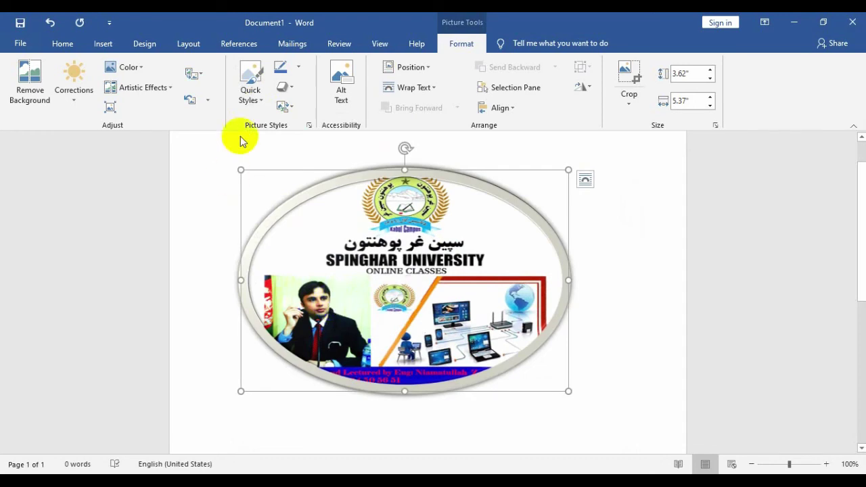
click(255, 109)
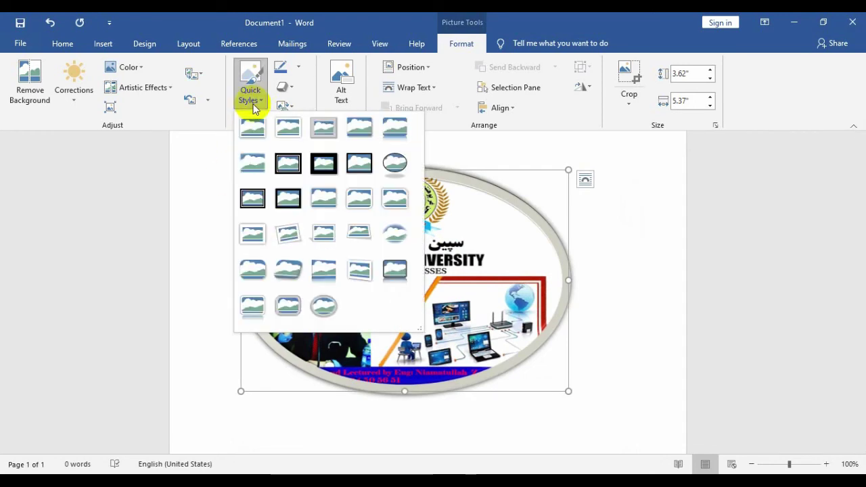
click(392, 157)
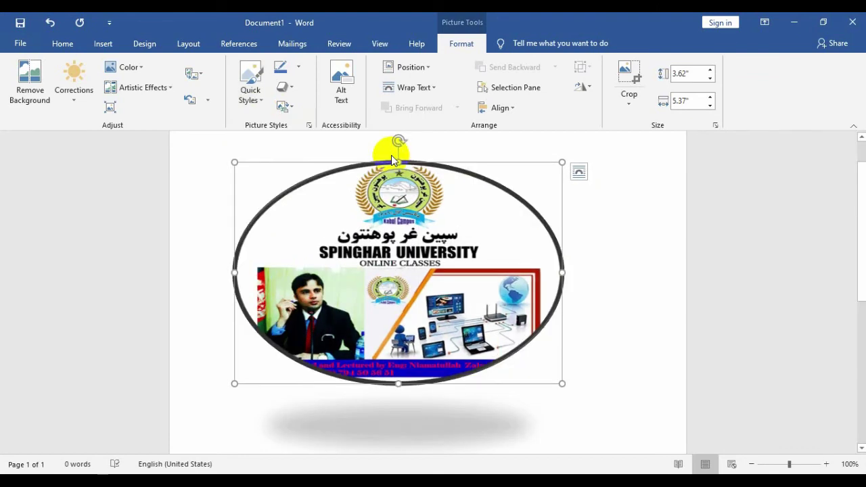
Apply a soft-edged oval style, then Reset Picture back to a plain rectangle
click(260, 112)
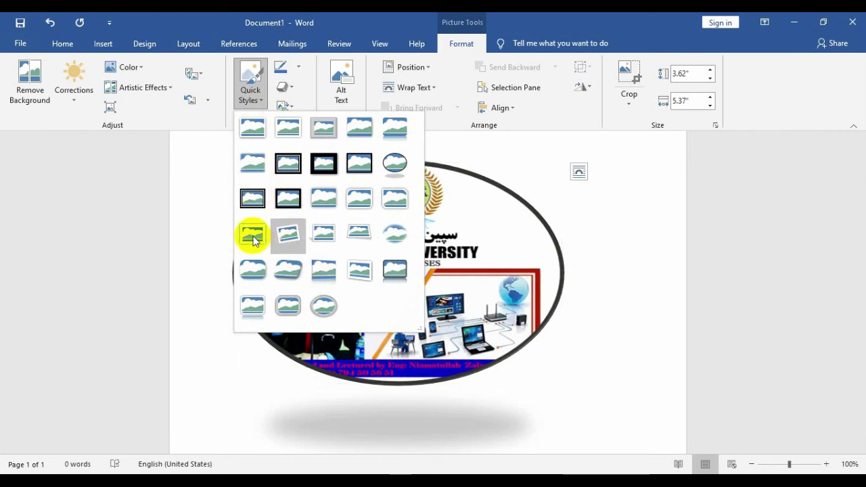
click(395, 234)
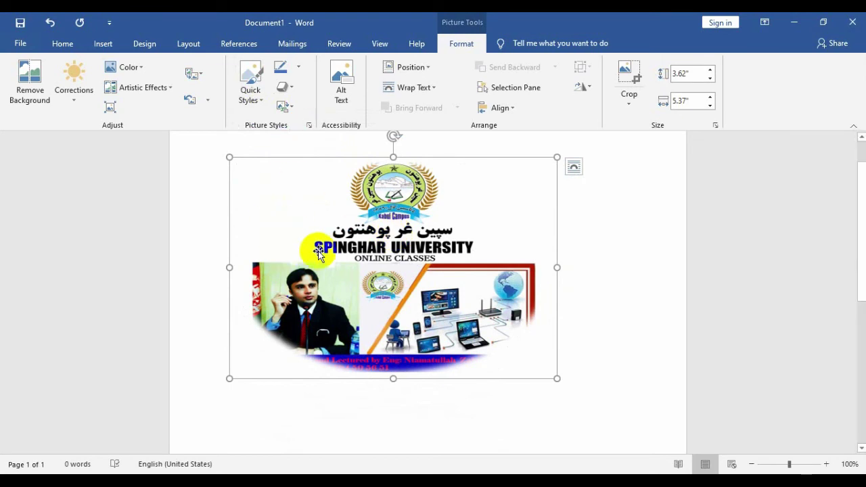
click(191, 100)
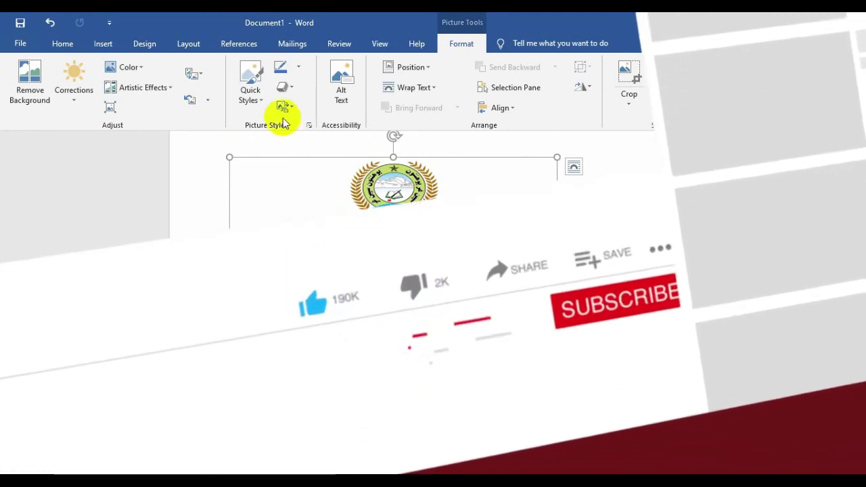
Clear the picture's outline, then give it a 4½ pt border weight
click(299, 69)
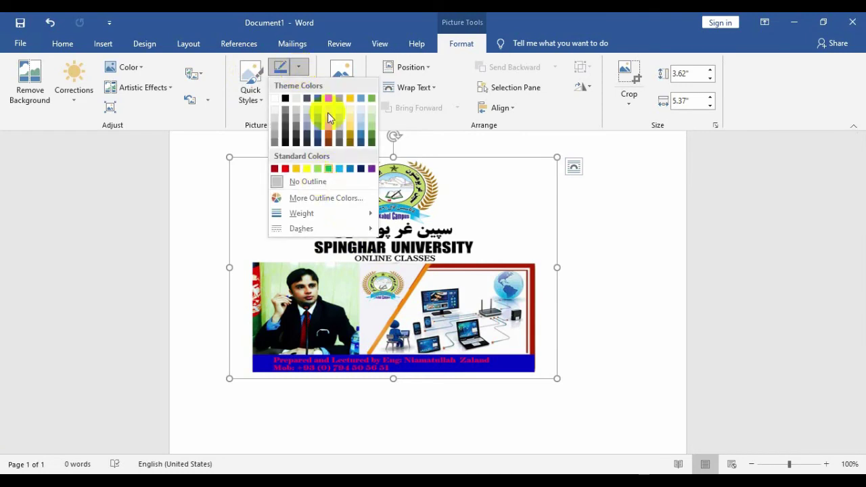
click(308, 181)
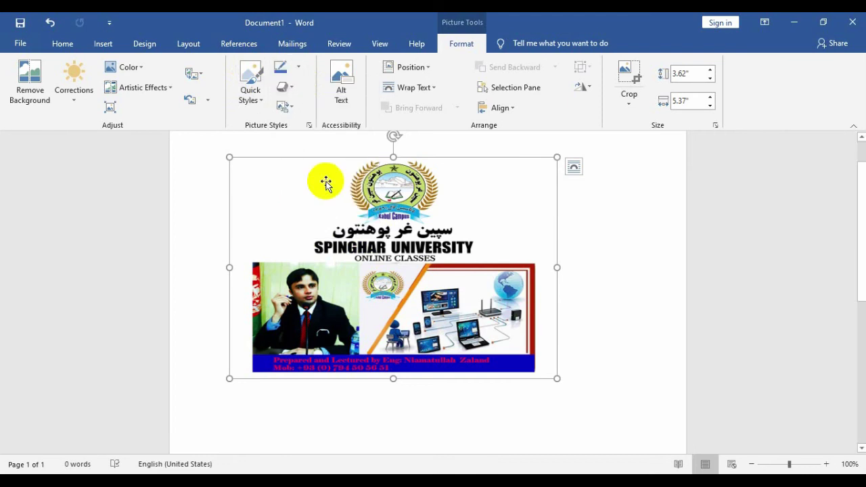
click(302, 67)
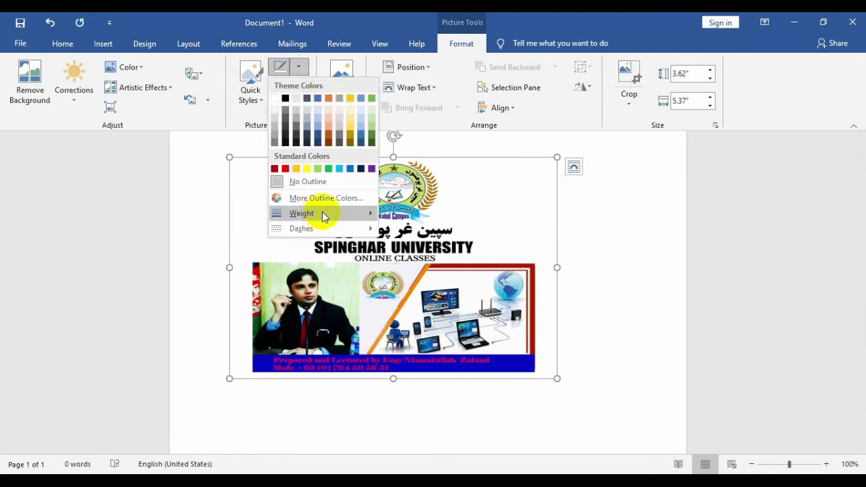
mouse_move(323, 217)
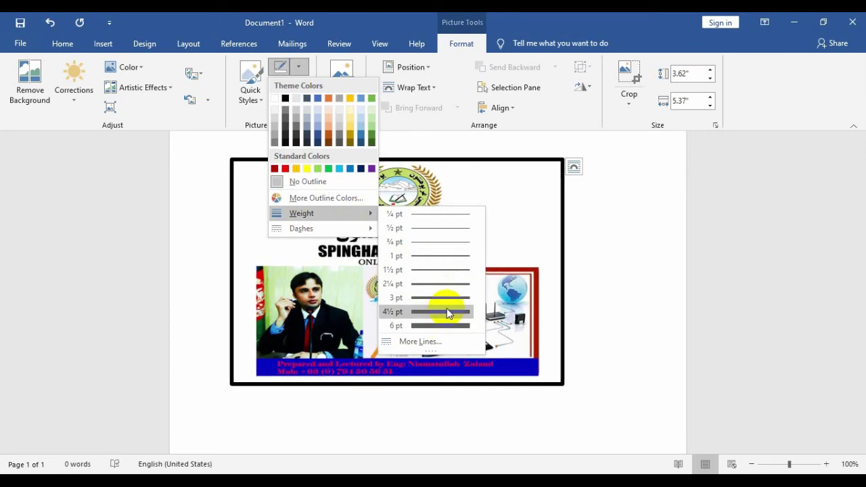
click(447, 312)
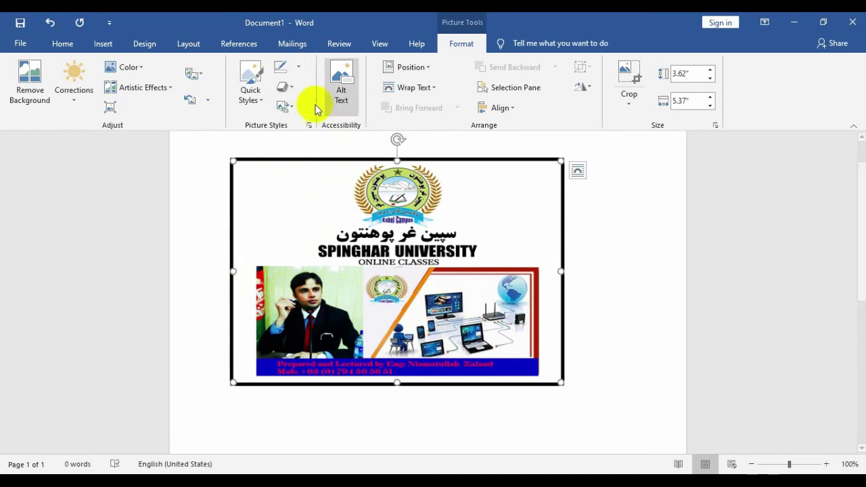
Colour the picture's border dark red, leaving the line style unchanged
click(300, 70)
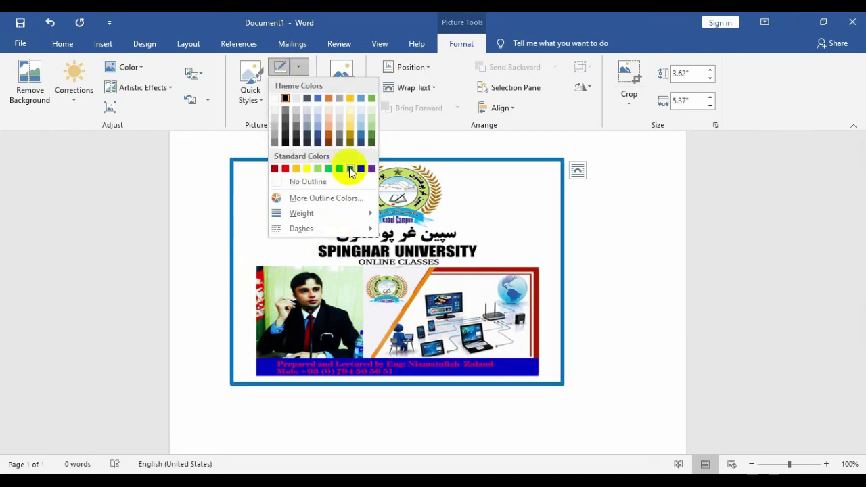
click(274, 170)
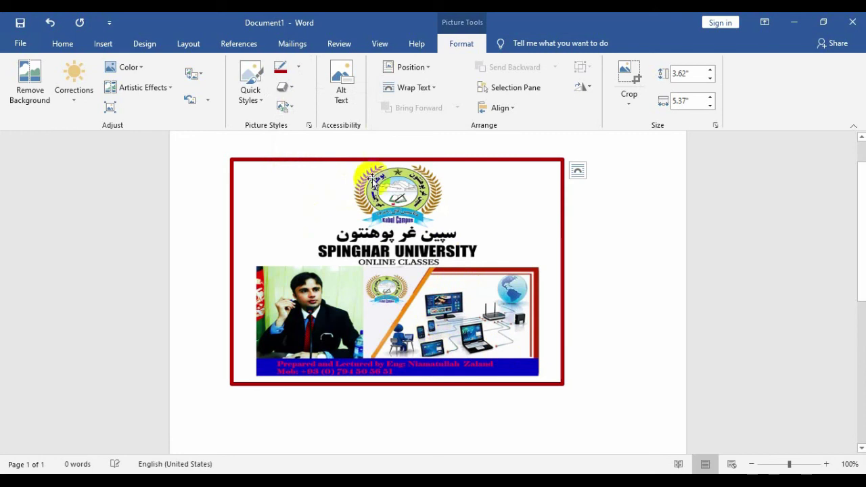
click(518, 169)
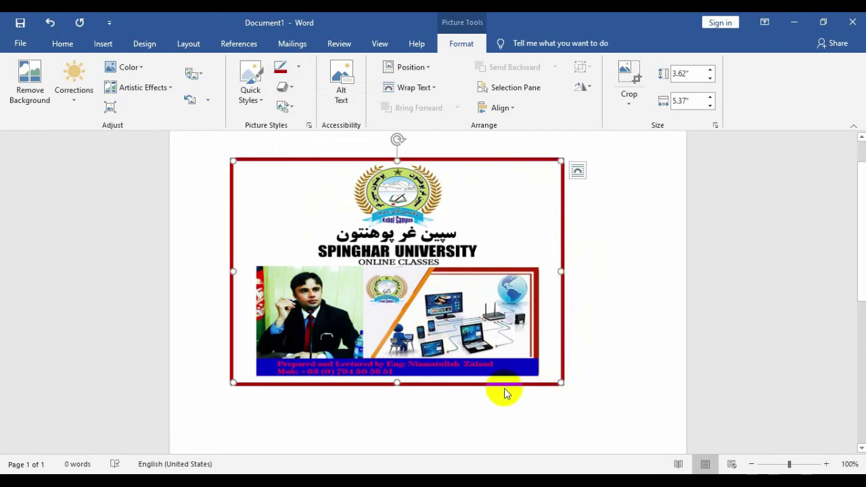
click(301, 73)
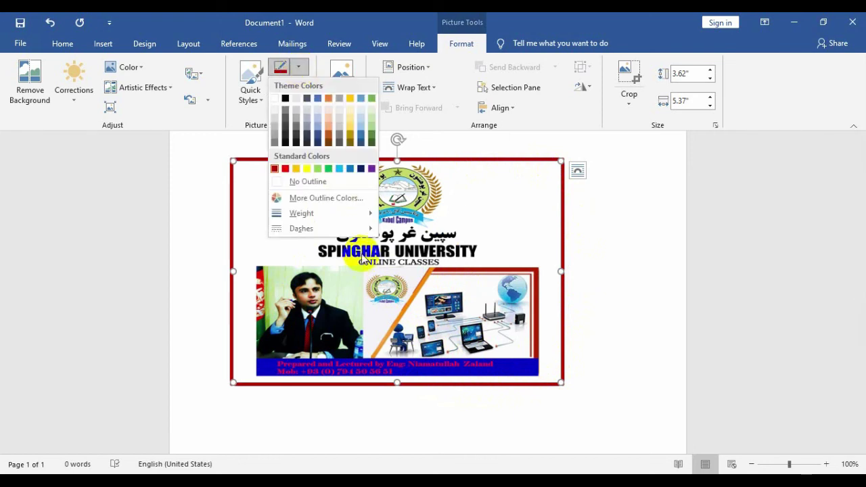
mouse_move(365, 231)
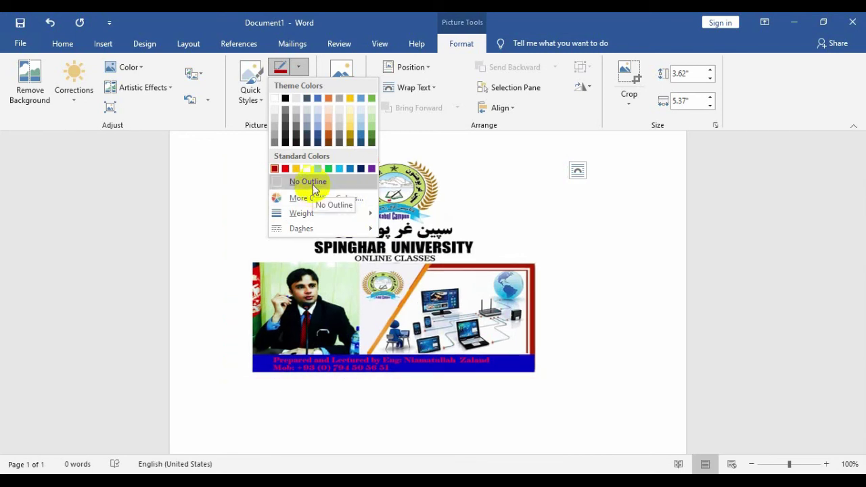
click(299, 69)
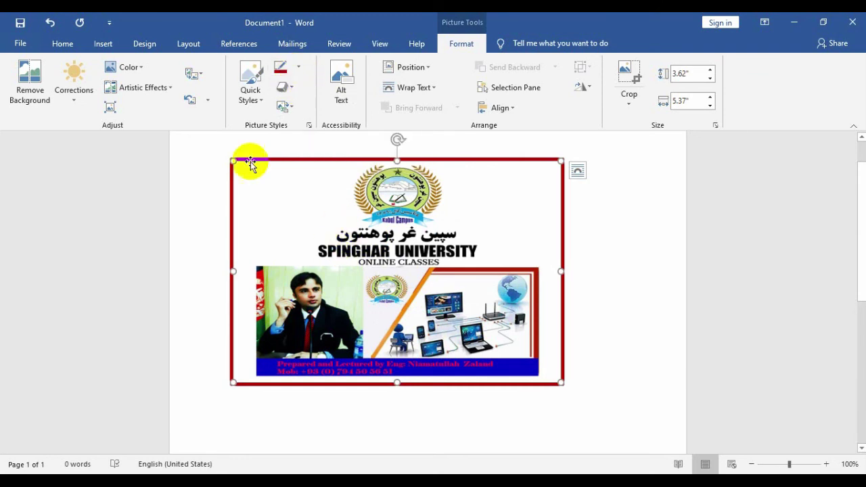
Add the first touching reflection variation beneath the banner picture and scroll to check it
click(291, 89)
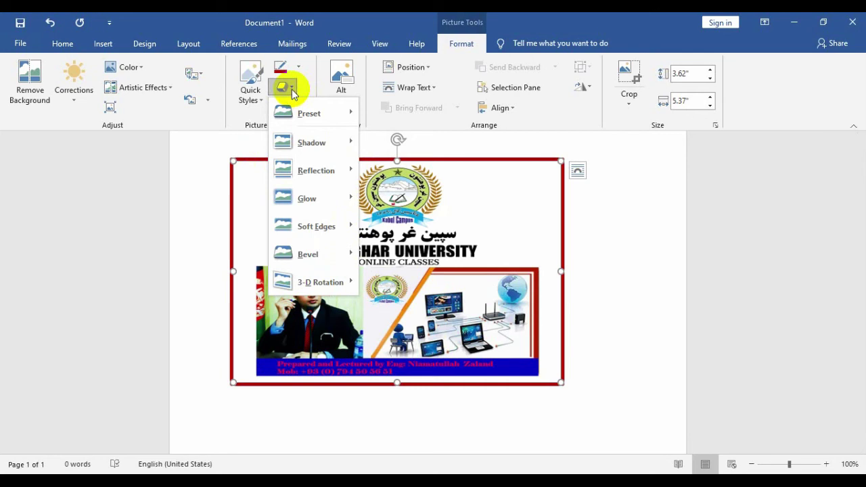
mouse_move(301, 169)
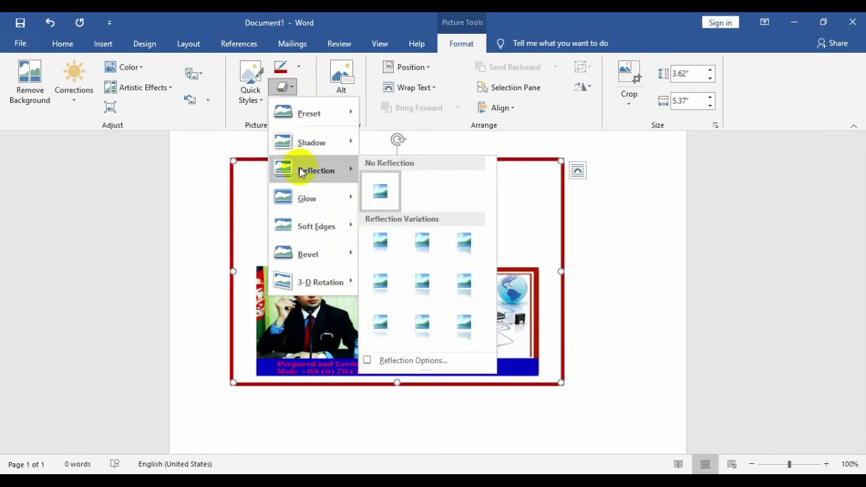
click(388, 249)
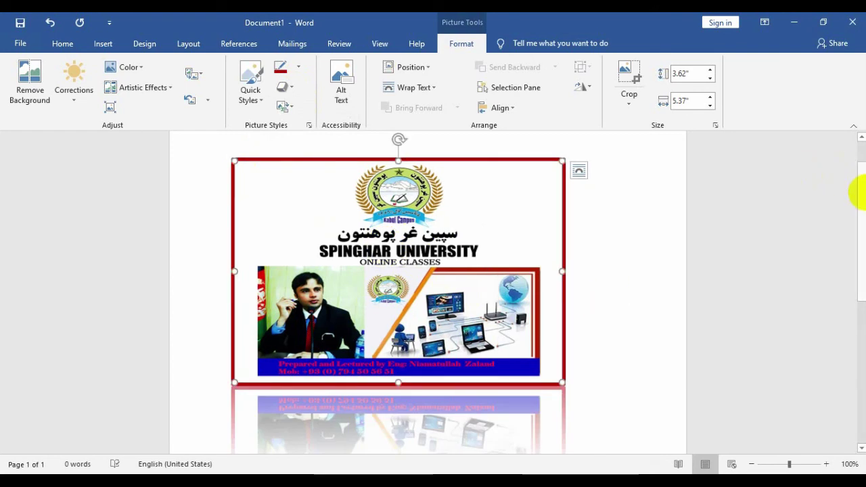
scroll(861, 189, up, 1)
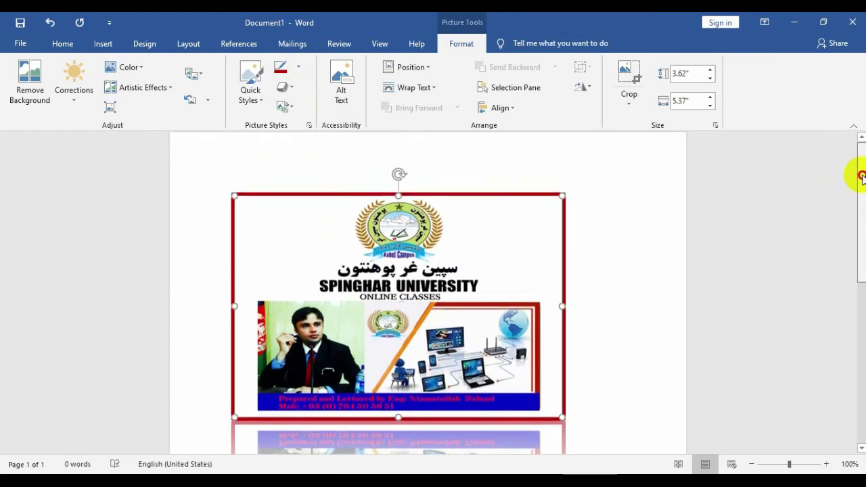
drag(863, 198, 861, 238)
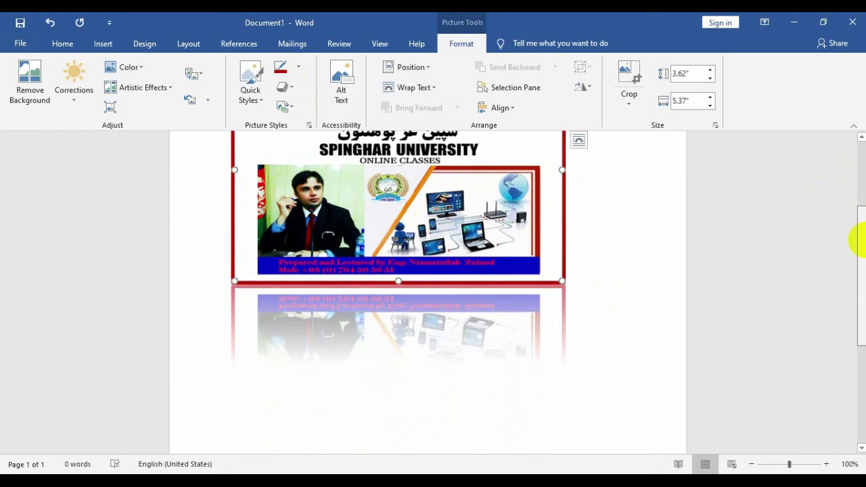
drag(860, 238, 853, 188)
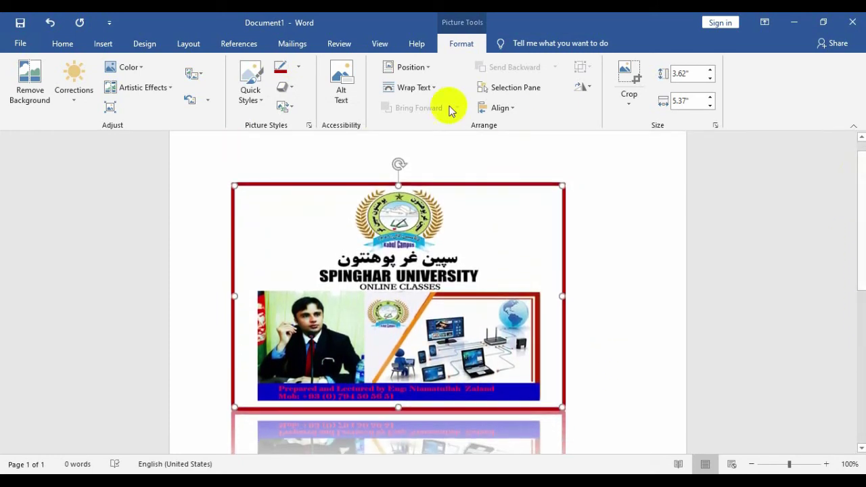
click(287, 86)
After browsing Glow, Soft Edges and Bevel, apply a Parallel 3-D Rotation preset to the picture
mouse_move(323, 211)
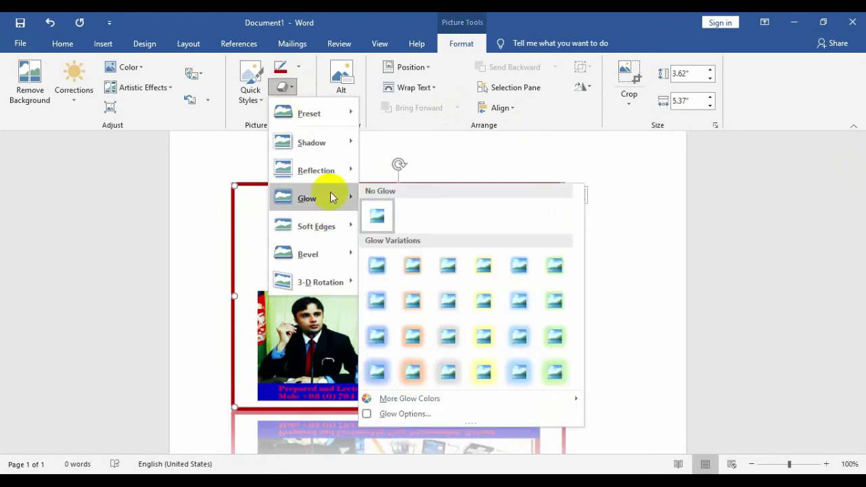
mouse_move(334, 233)
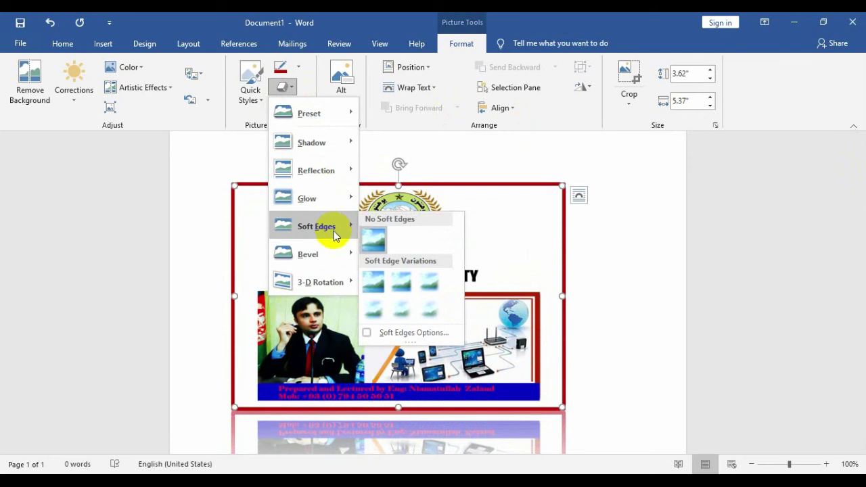
mouse_move(329, 256)
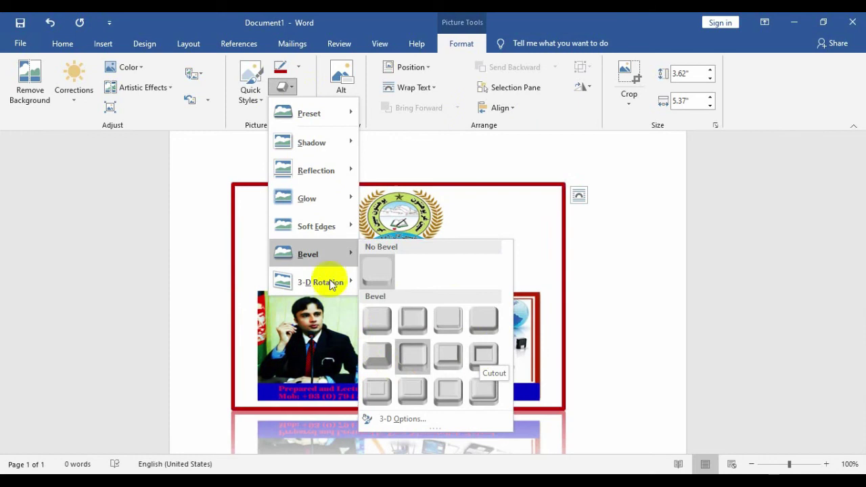
mouse_move(338, 282)
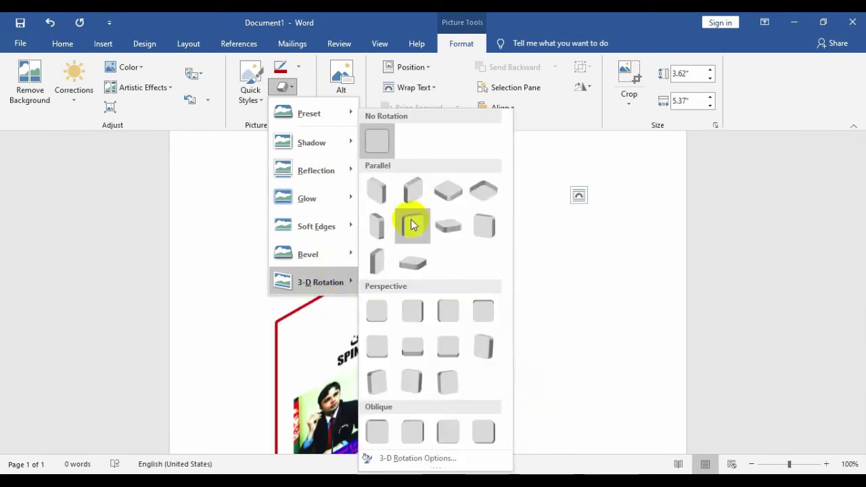
click(412, 224)
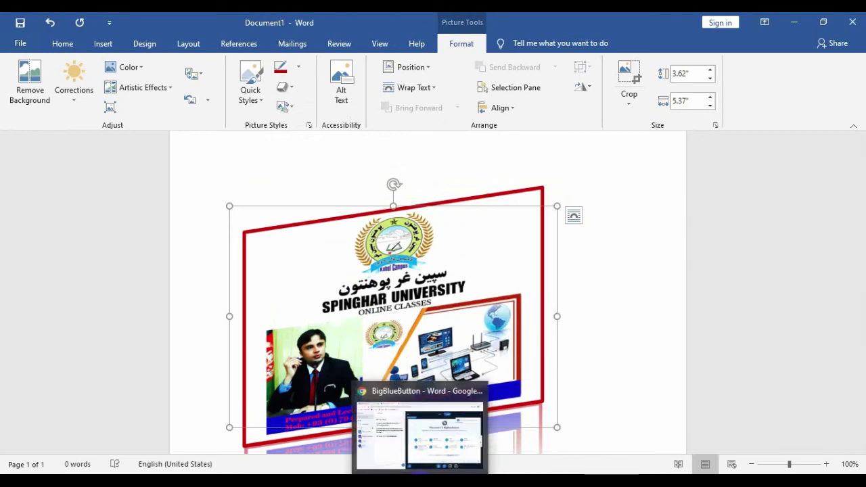
Return to the BigBlueButton meeting in Chrome and open its screen-sharing choices
click(419, 472)
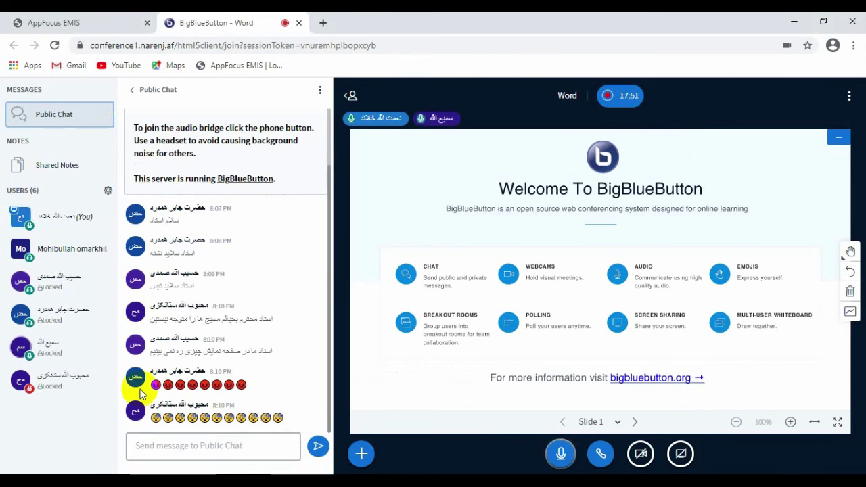
click(204, 444)
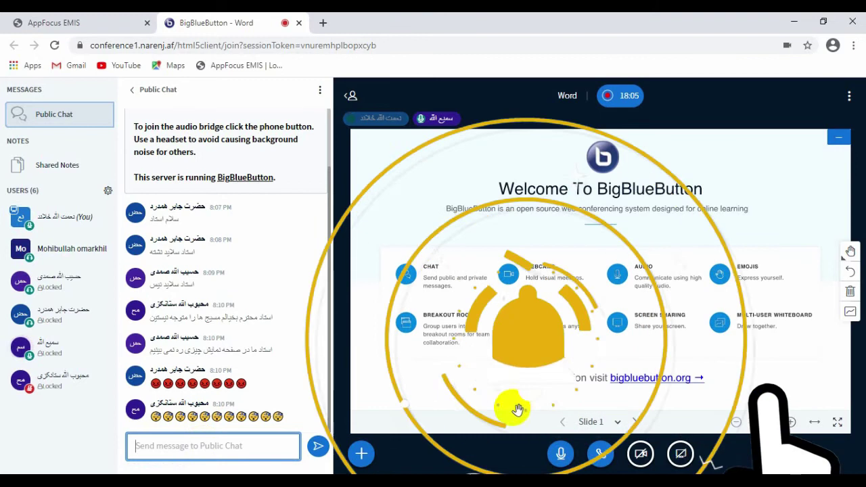
click(682, 456)
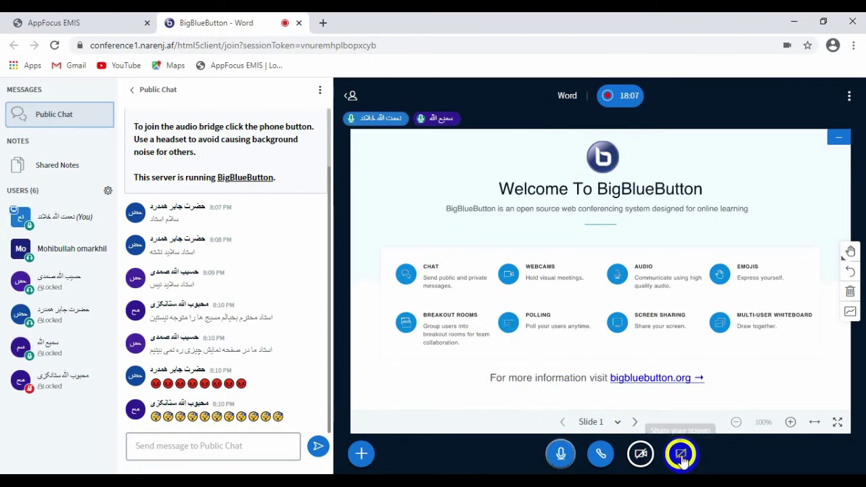
Select Your Entire Screen and confirm with Share to start screen sharing
click(369, 214)
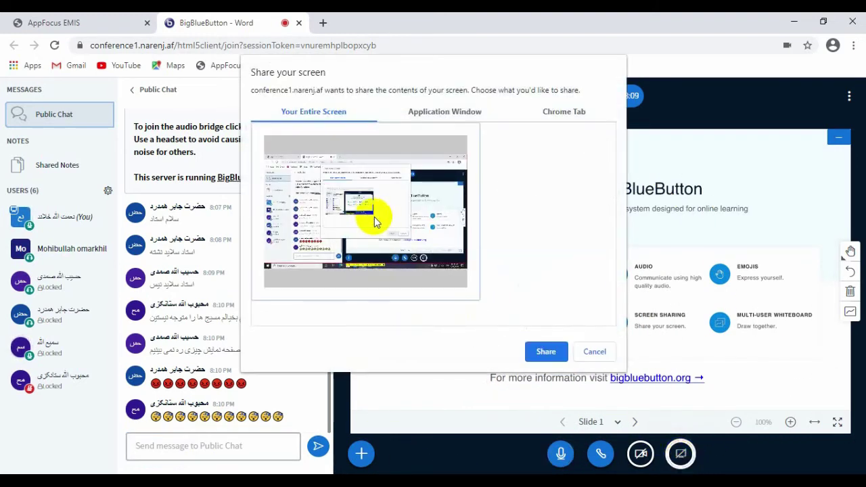
click(546, 352)
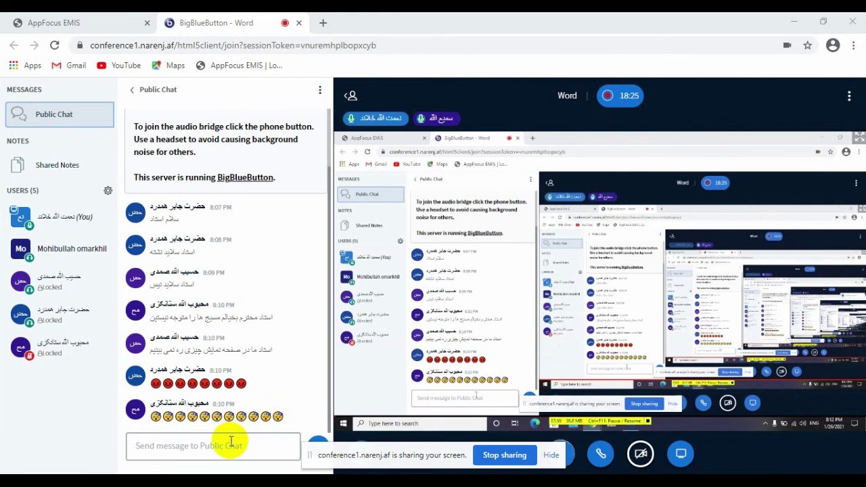
Send the Persian reply 'درست استاد داکتر صاحب مشکل…' to public chat after fixing a typo
click(204, 446)
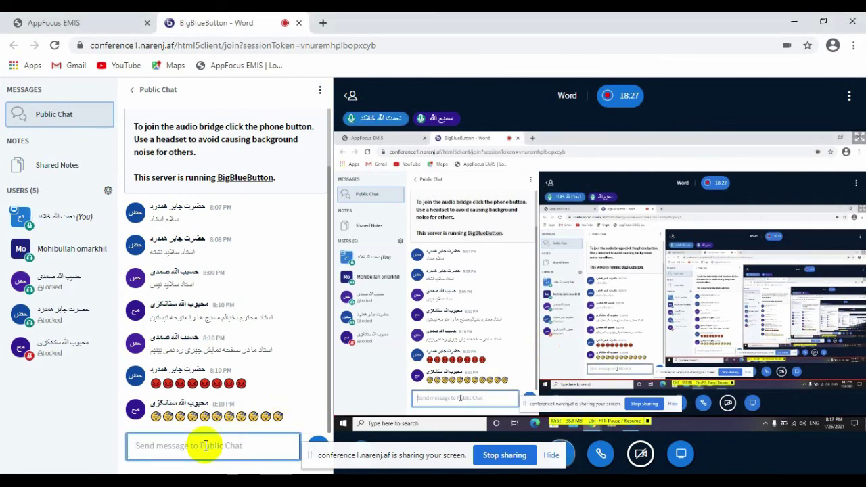
text(nv)
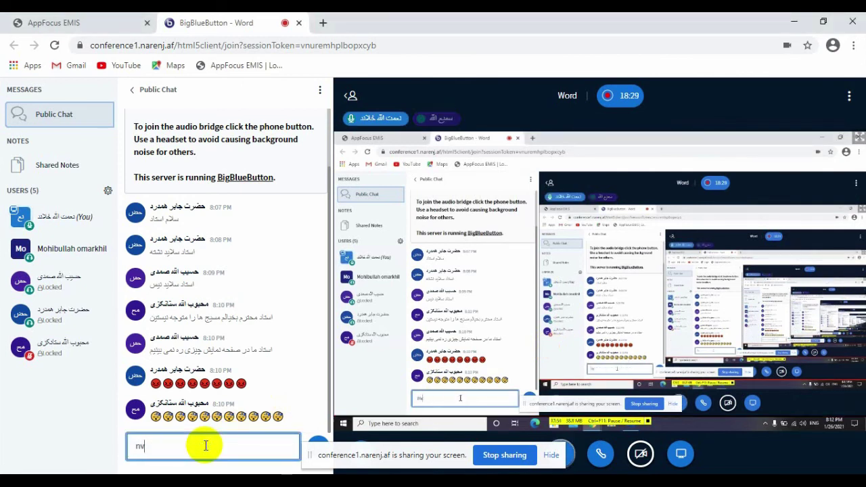
key(BackSpace)
key(BackSpace)
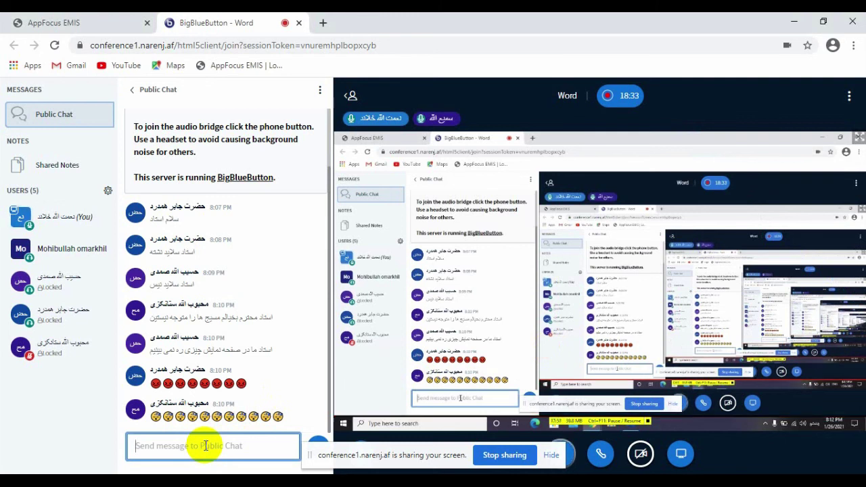
text(درس)
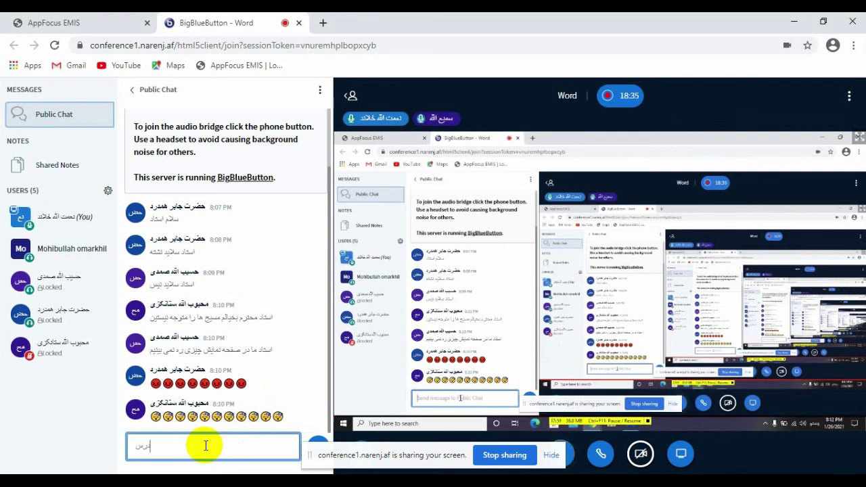
text(ت است)
text(اد داکتر صا)
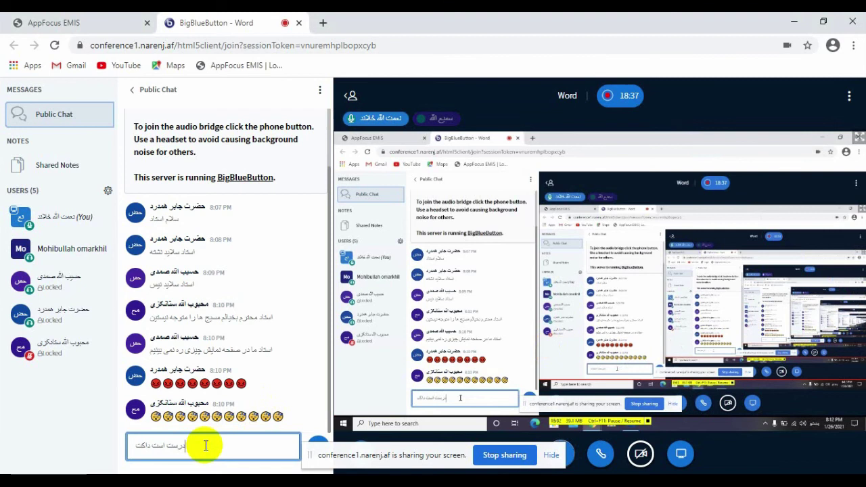
text(حب)
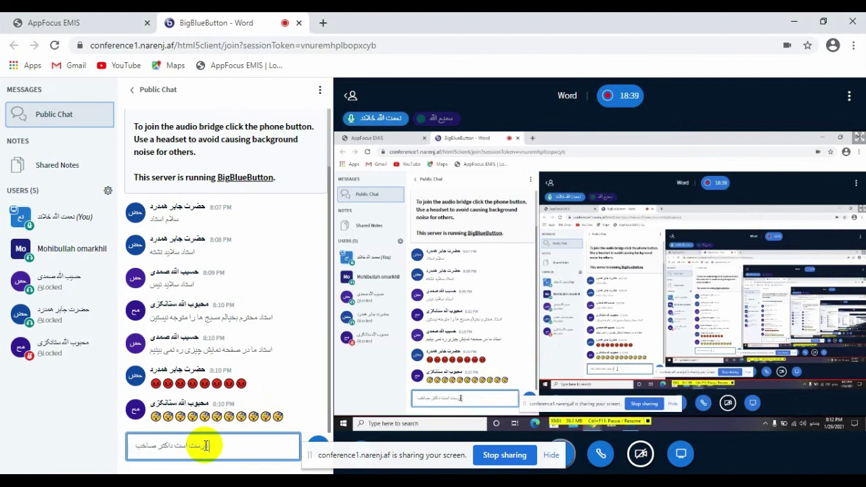
text( م)
text(شکل)
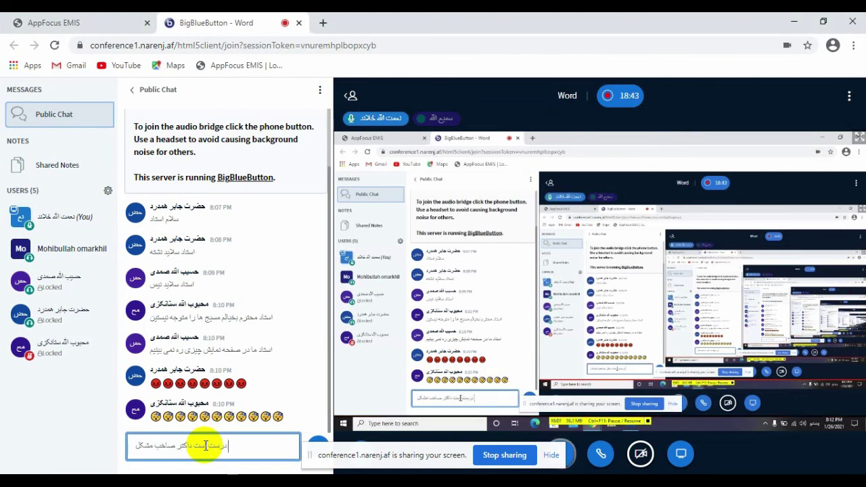
text( ل شد)
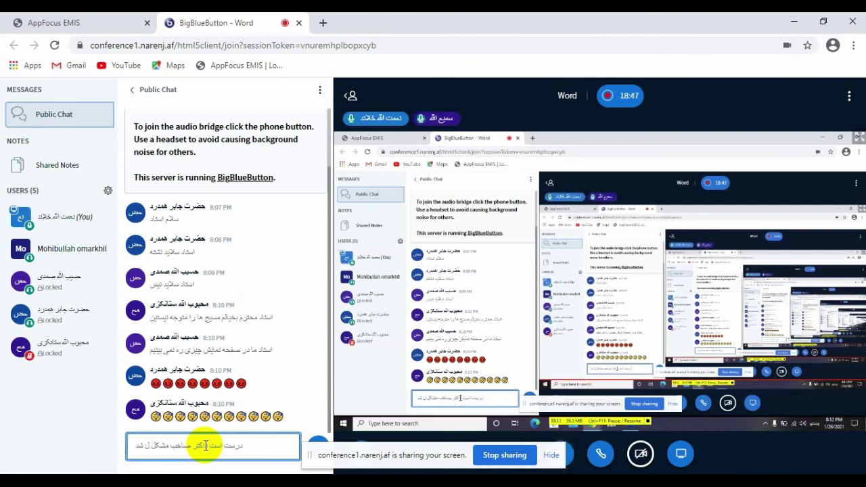
click(205, 446)
text(ا)
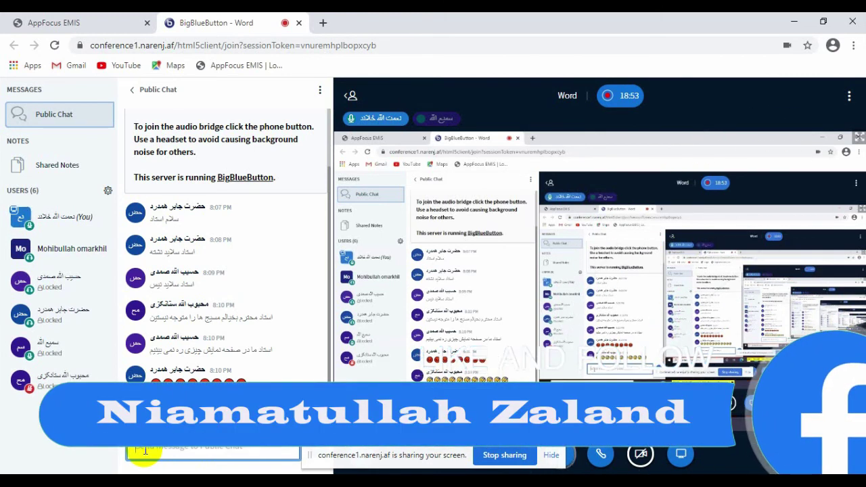
key(Return)
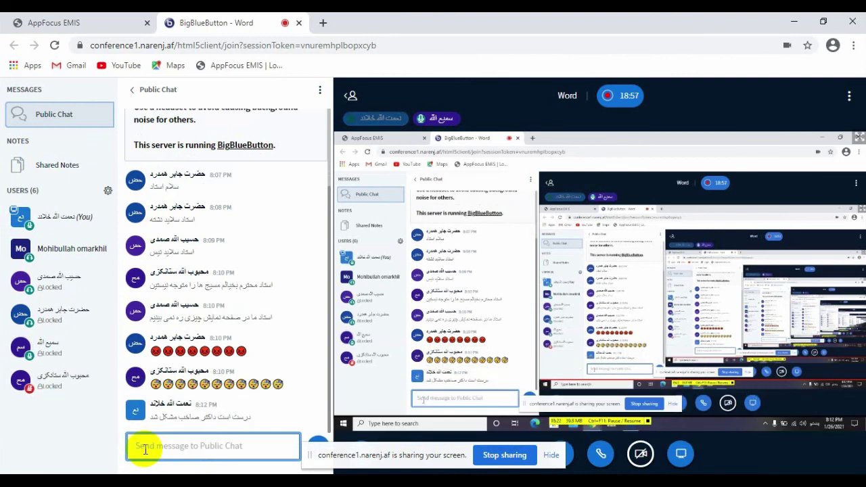
text(دا)
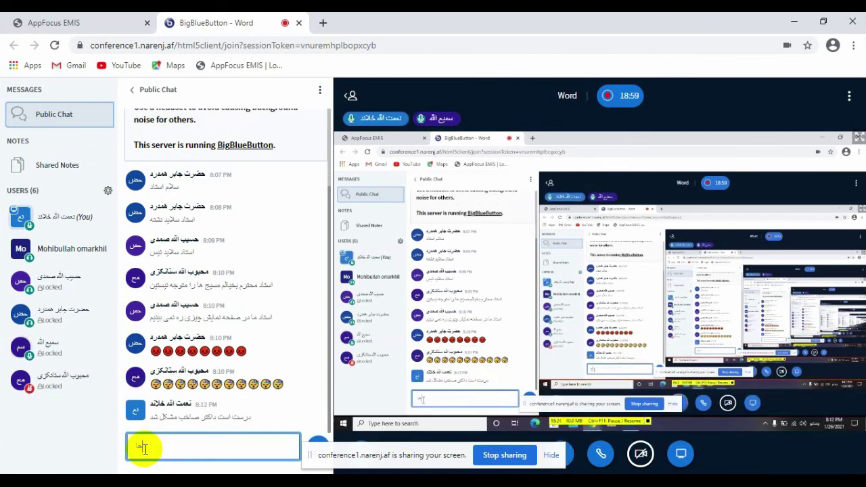
key(BackSpace)
key(BackSpace)
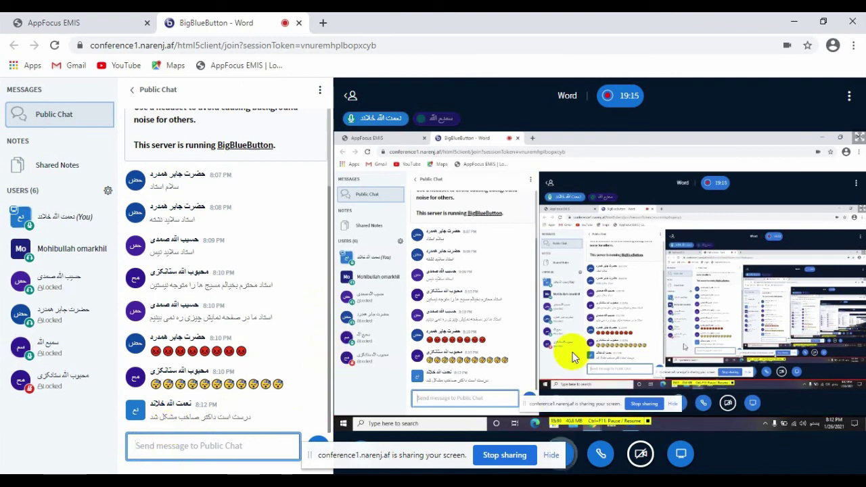
click(795, 25)
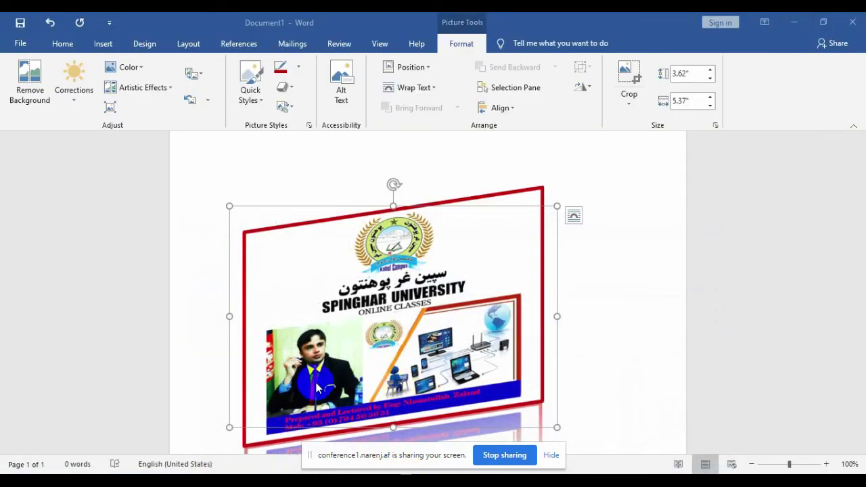
mouse_move(421, 474)
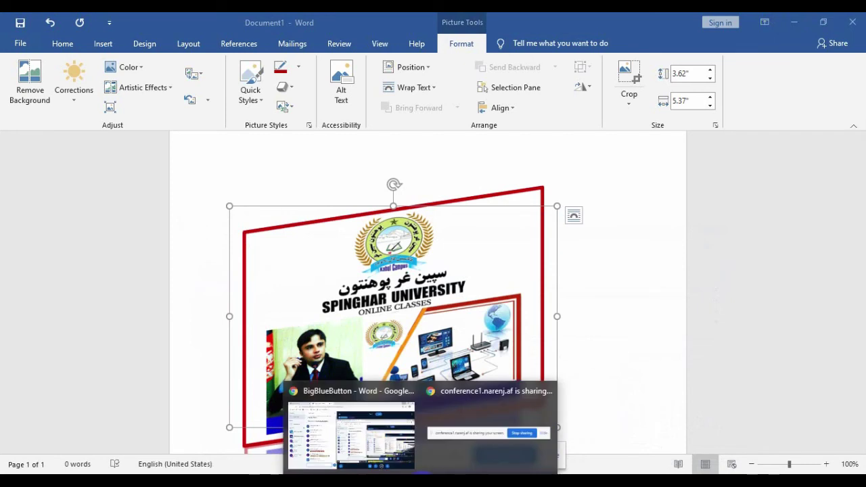
mouse_move(390, 453)
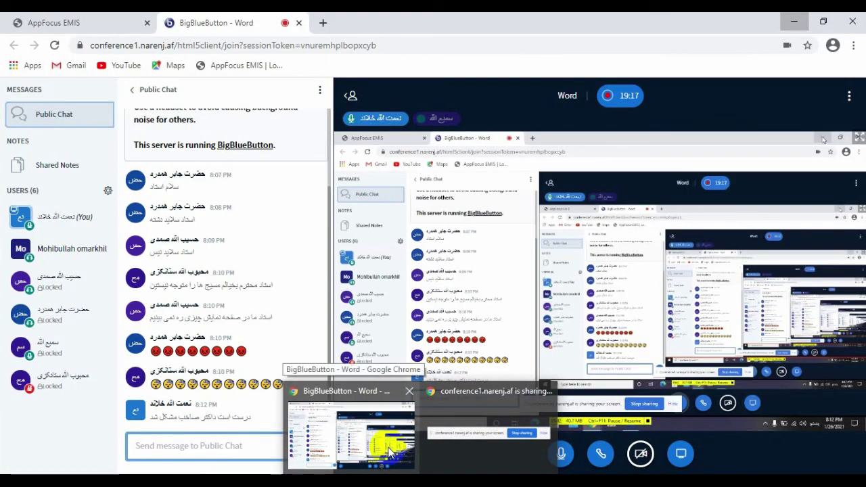
click(390, 453)
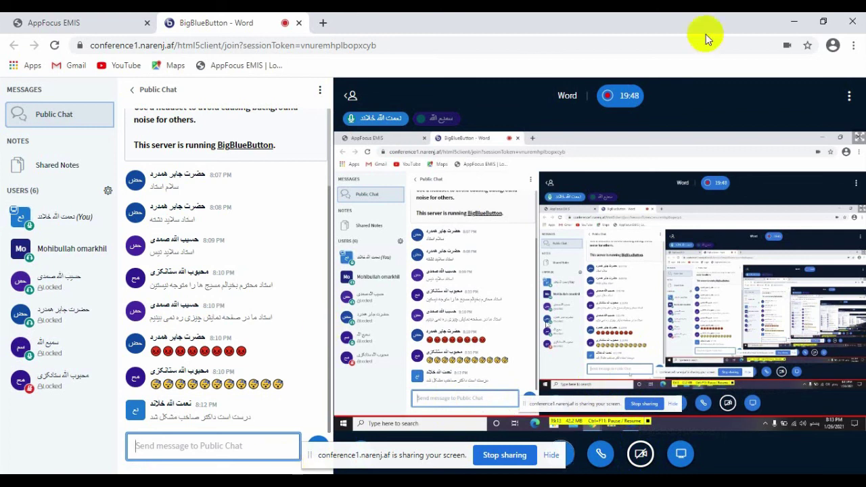
Back in Word, undo the 3-D rotation and Reset Picture to restore the banner's original look
click(795, 23)
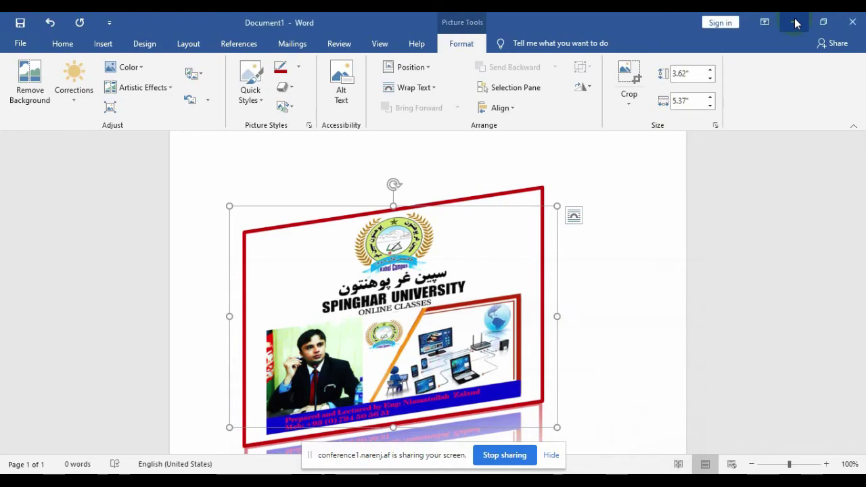
mouse_move(860, 211)
mouse_down()
mouse_move(854, 233)
mouse_move(850, 201)
mouse_move(854, 222)
mouse_up()
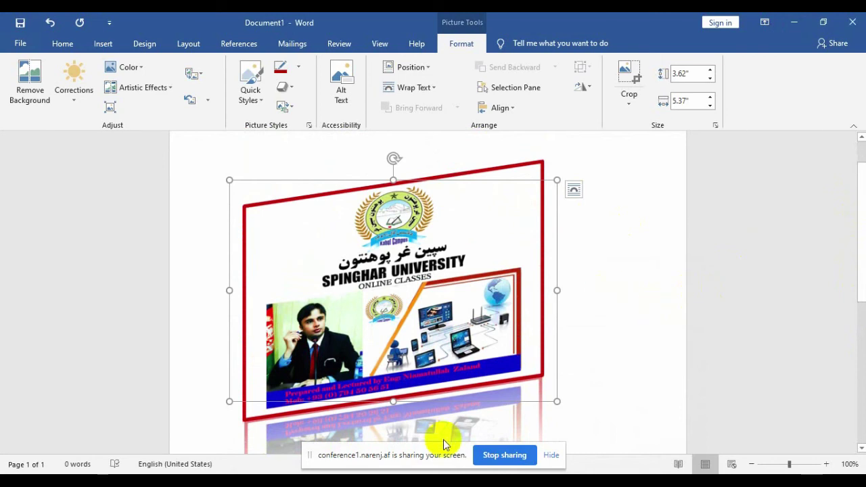
key(ctrl+z)
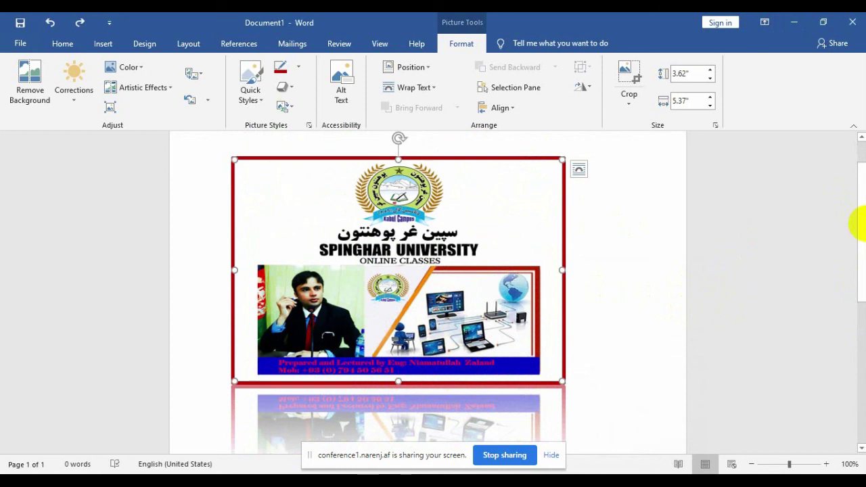
scroll(856, 171, up, 1)
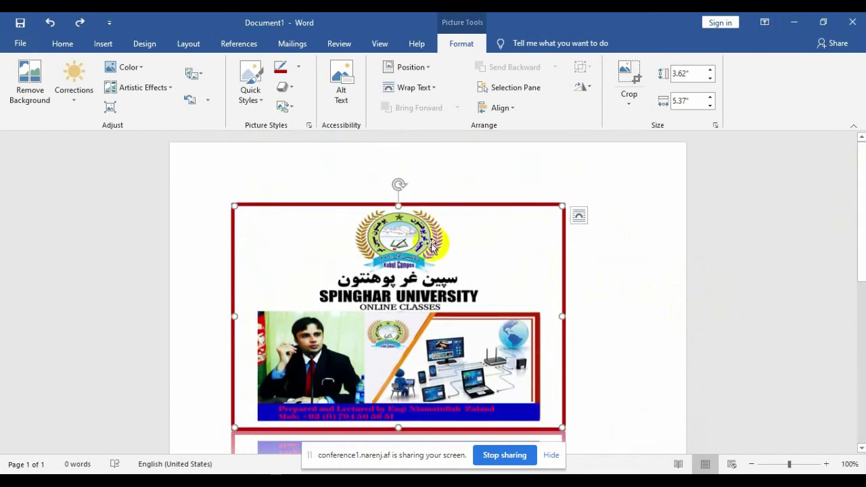
click(192, 102)
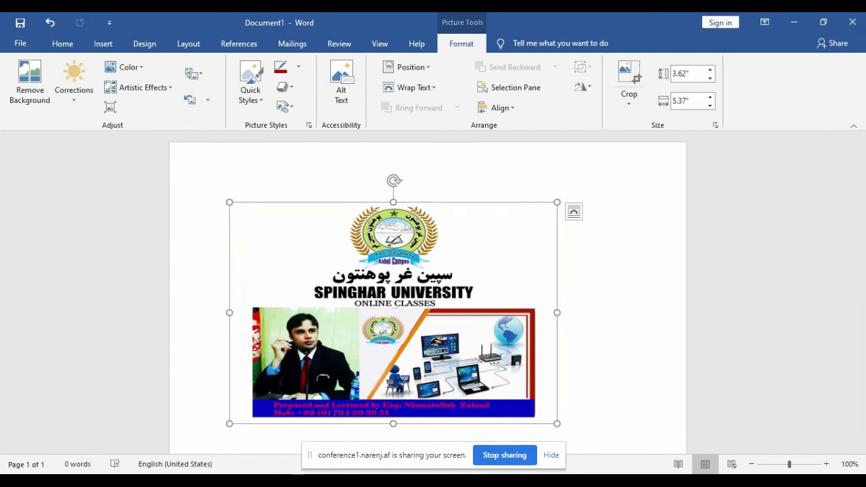
mouse_move(445, 474)
click(363, 444)
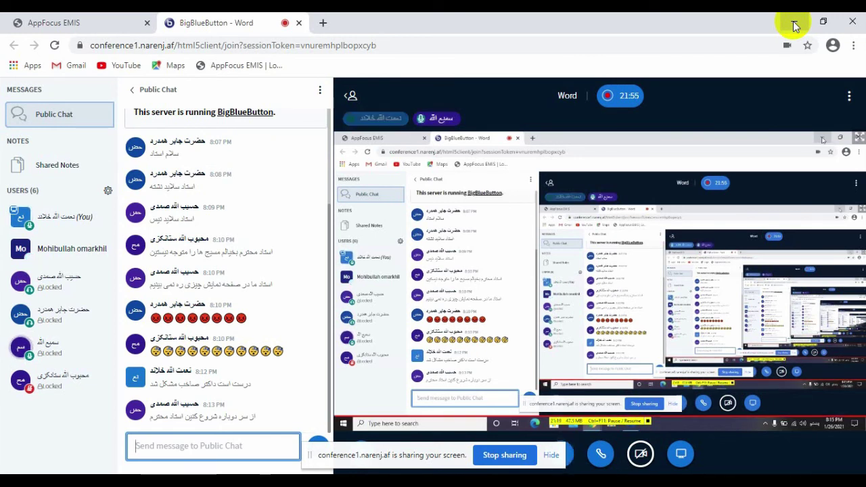
Back in Word, reselect the university banner picture and delete it, leaving a blank page
click(793, 22)
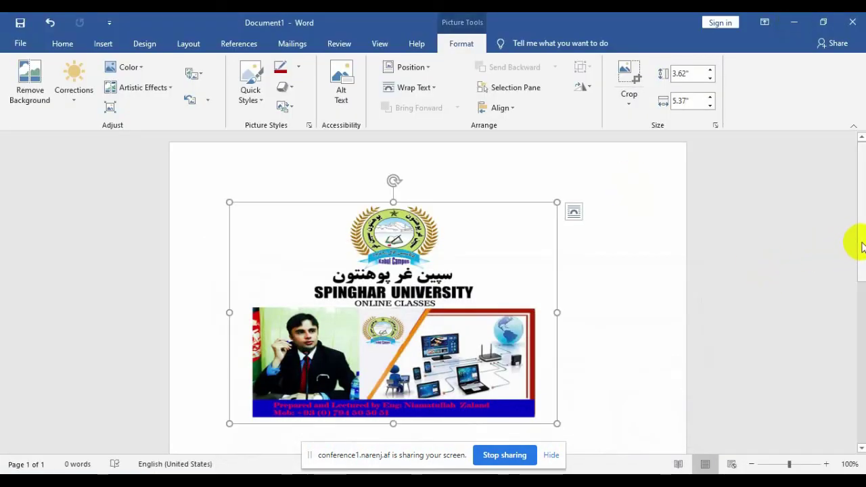
mouse_move(863, 247)
mouse_down()
mouse_move(852, 252)
mouse_move(860, 239)
mouse_up()
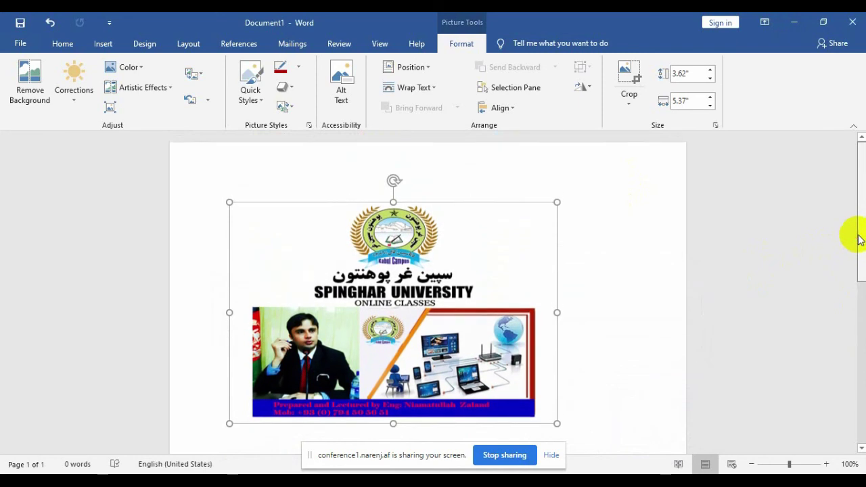
click(574, 297)
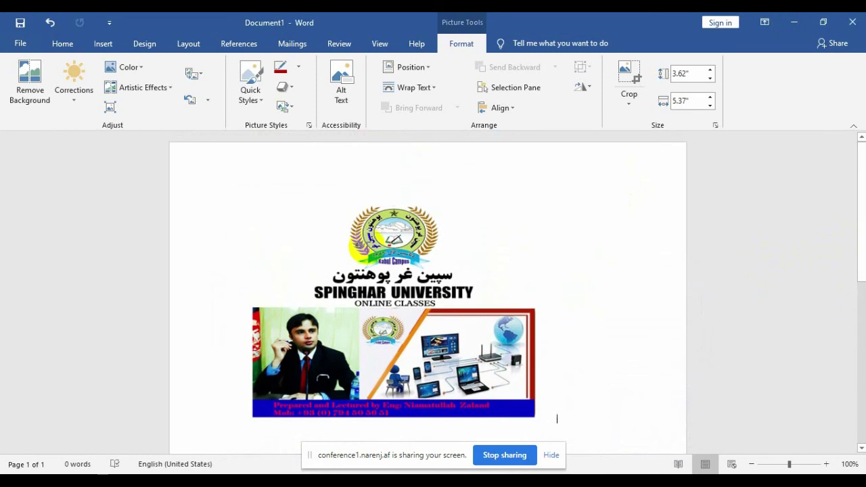
click(338, 316)
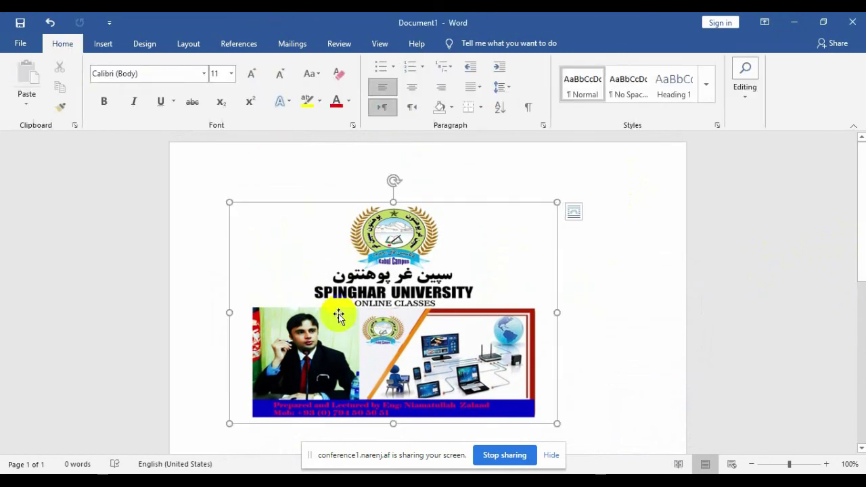
click(103, 44)
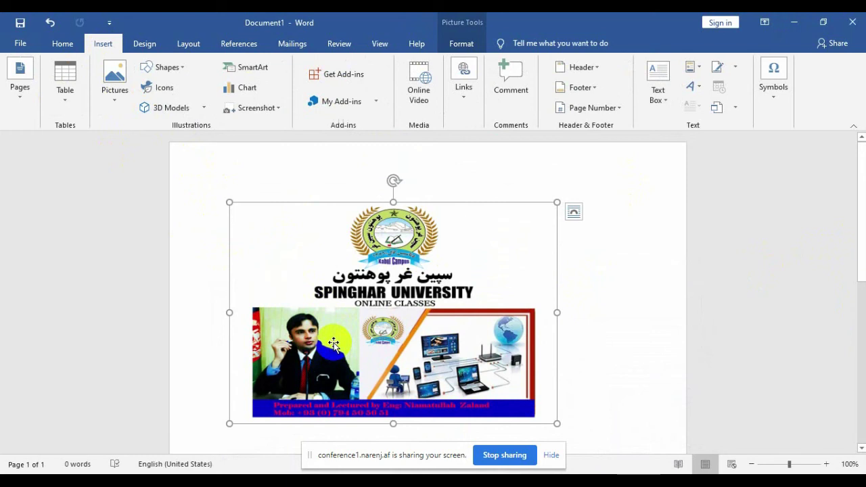
key(Delete)
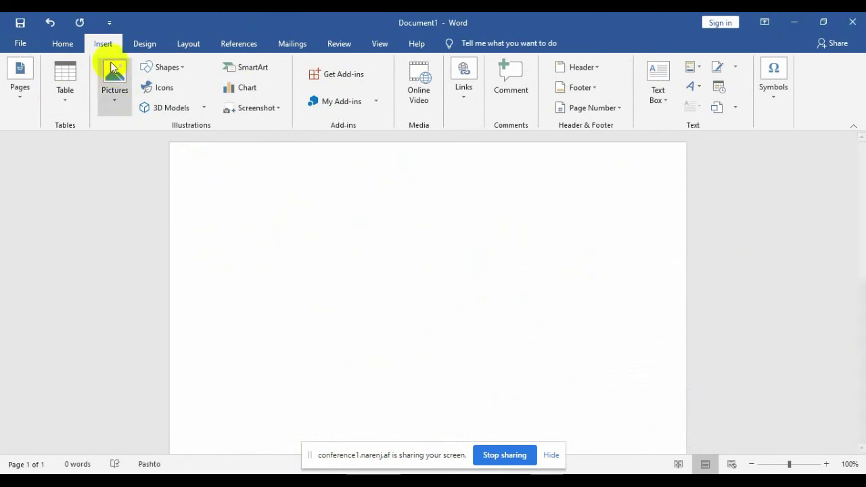
Show the Insert Picture From source choices under Pictures on the Insert tab
click(117, 107)
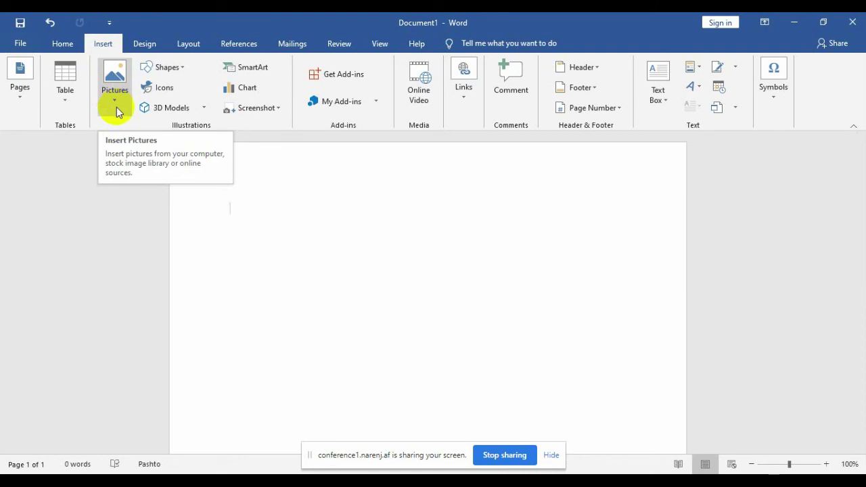
click(116, 107)
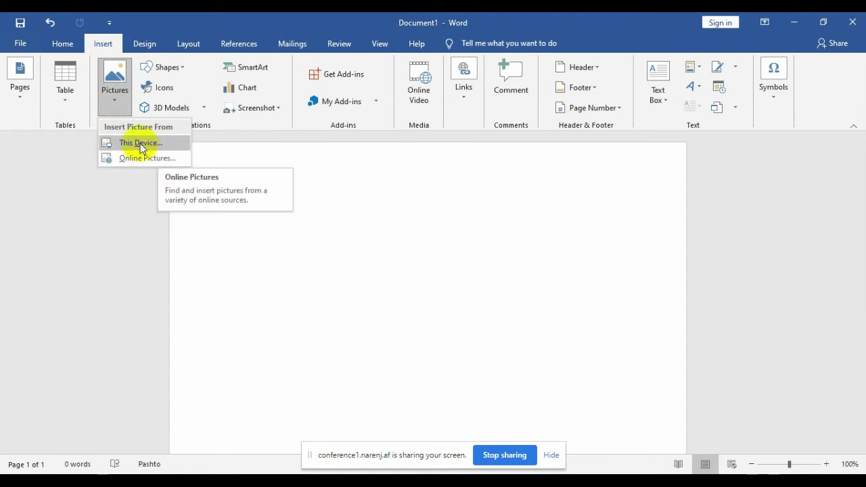
Insert the OKKK image from the Desktop using This Device
click(141, 143)
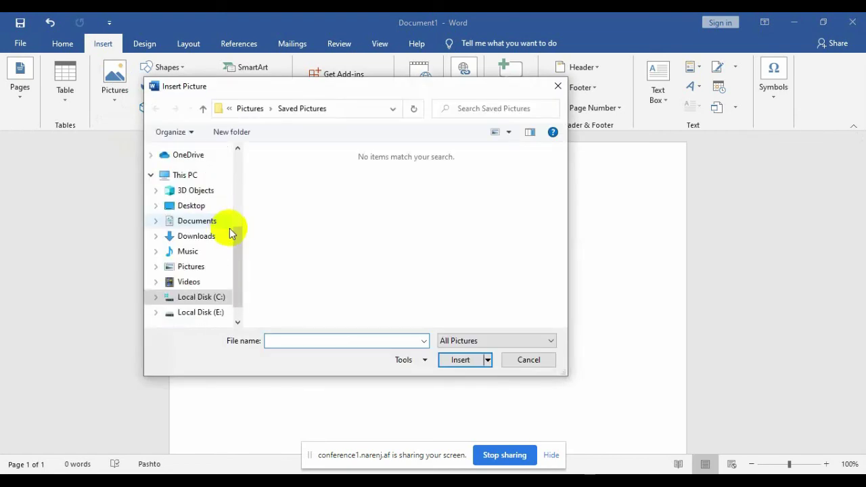
mouse_move(237, 244)
mouse_down()
mouse_move(236, 232)
mouse_move(240, 258)
mouse_move(242, 158)
mouse_up()
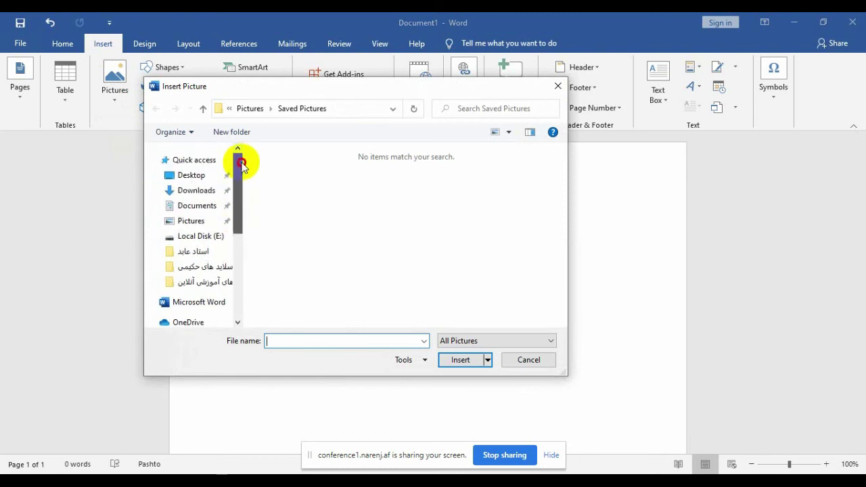
click(199, 178)
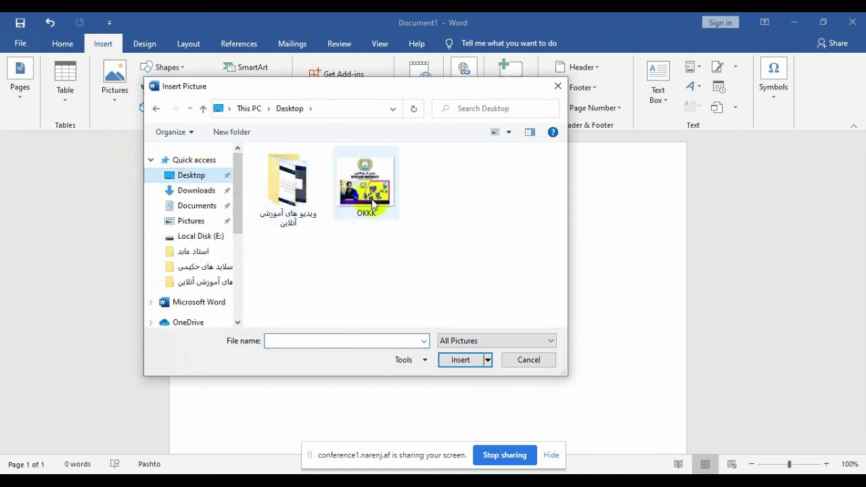
click(372, 204)
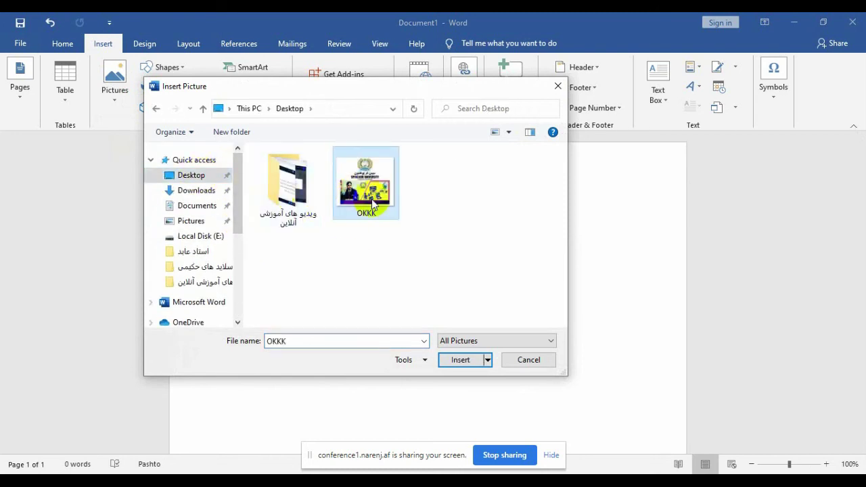
click(460, 361)
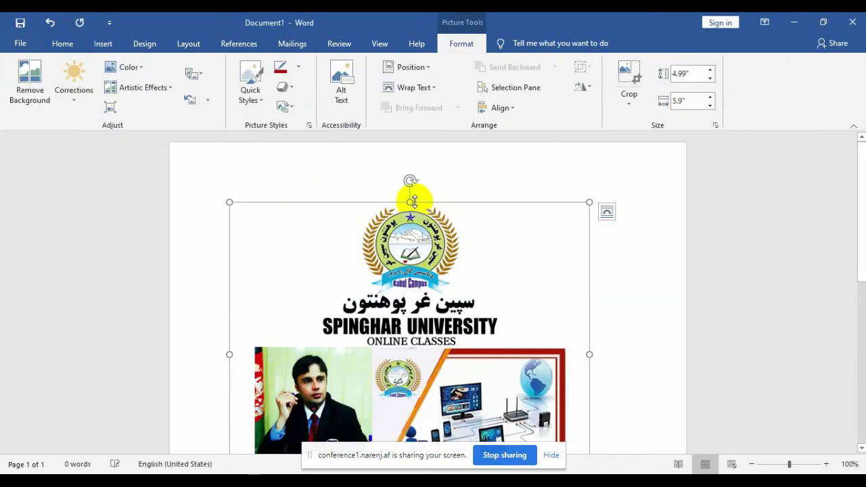
Drag the picture's resize handles until it measures 3.35" tall by 5.95" wide
mouse_move(588, 201)
mouse_down()
mouse_move(592, 393)
mouse_move(582, 383)
mouse_up()
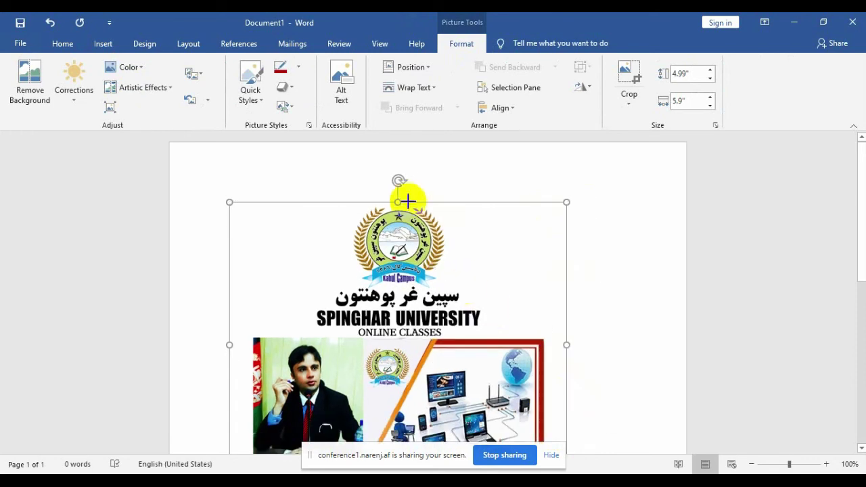
drag(408, 199, 395, 202)
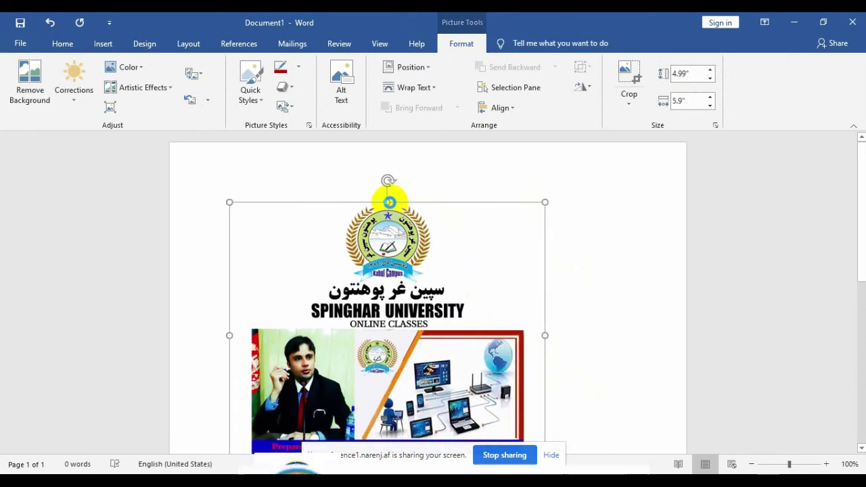
drag(384, 201, 402, 204)
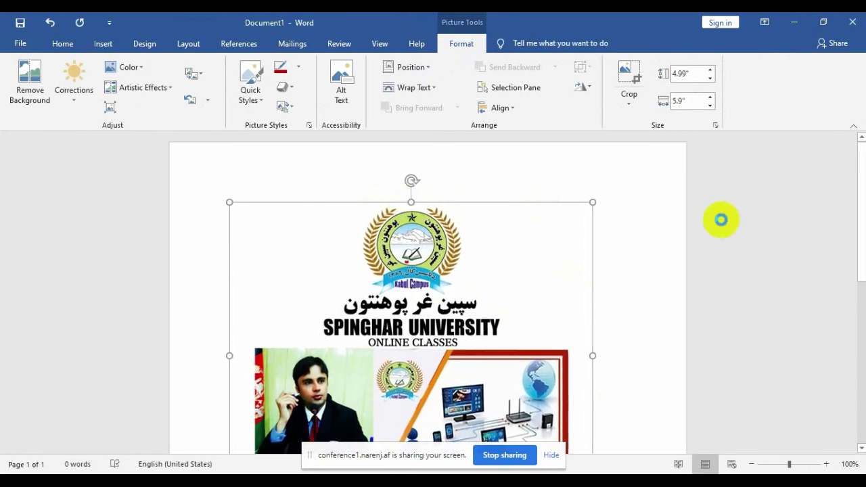
drag(861, 198, 856, 255)
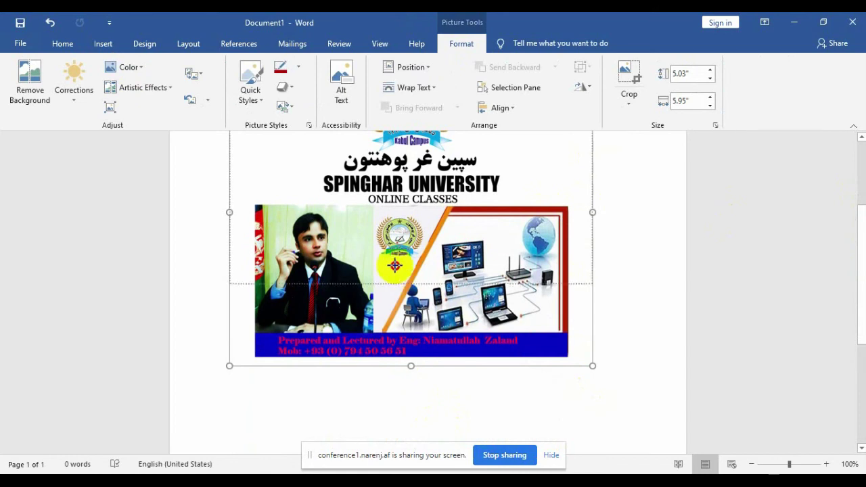
scroll(393, 263, down, 1)
scroll(832, 234, down, 2)
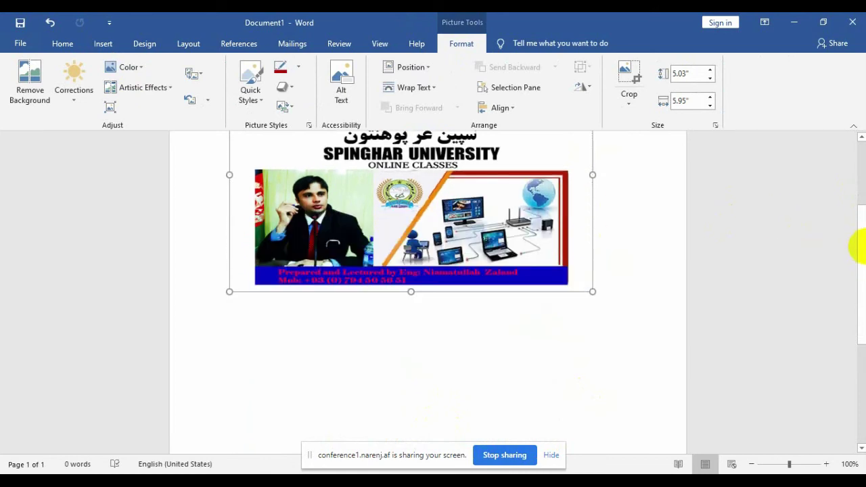
scroll(860, 250, down, 1)
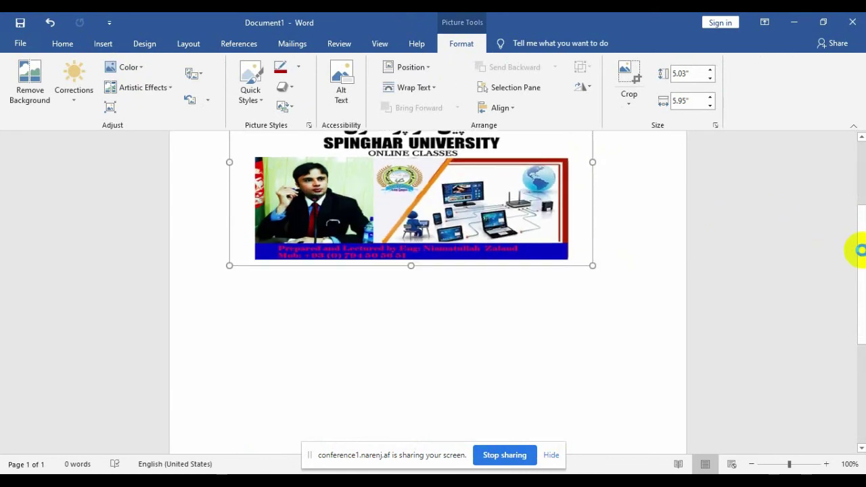
scroll(861, 253, up, 2)
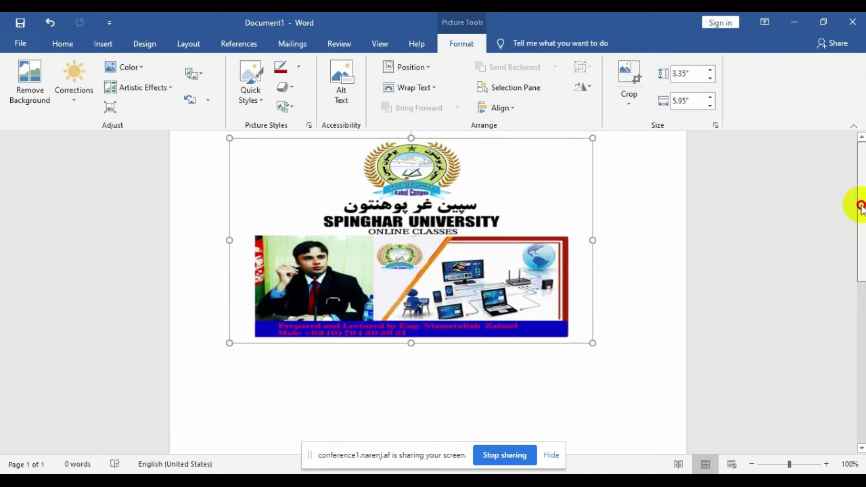
drag(863, 255, 861, 206)
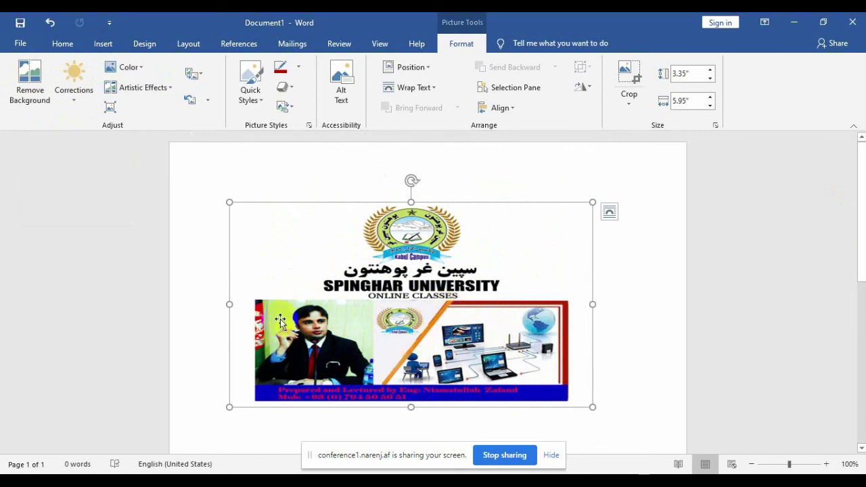
Start Background Removal on the banner and mark the logo and SPINGHAR title for removal
click(36, 98)
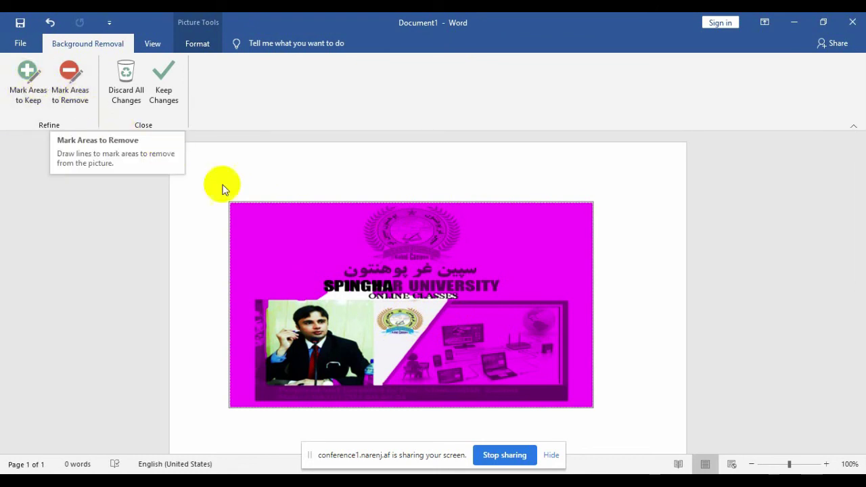
click(79, 96)
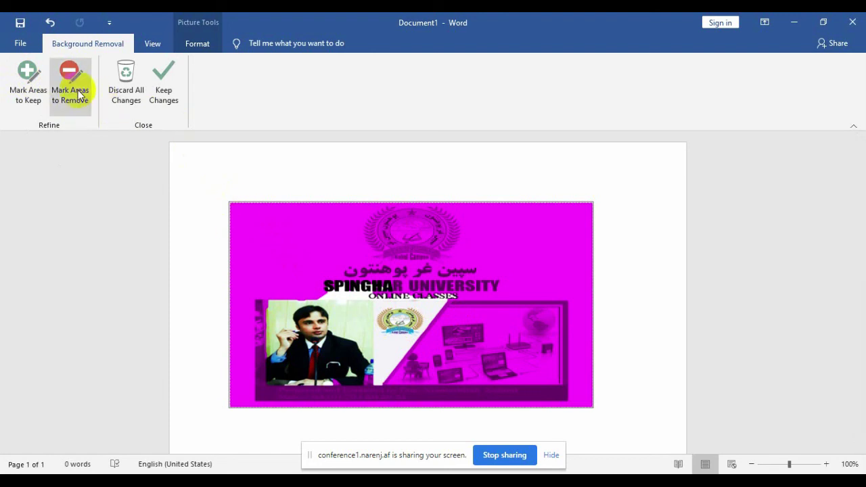
click(382, 284)
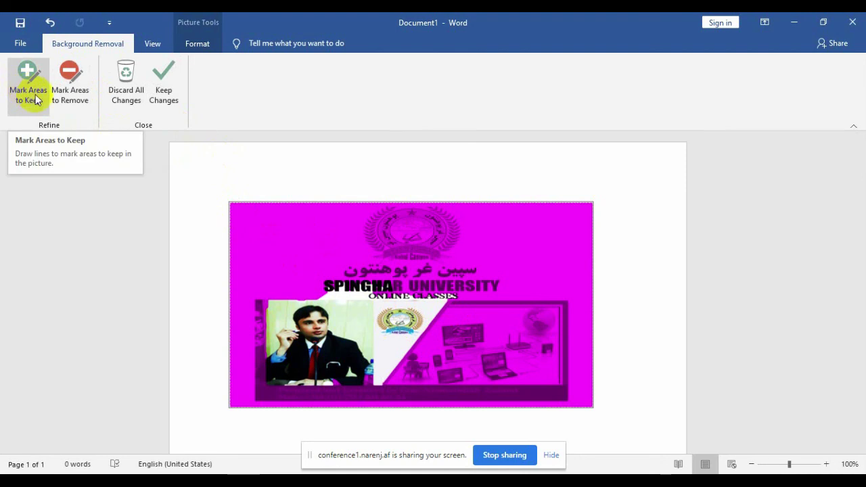
click(79, 95)
mouse_move(400, 329)
mouse_down()
mouse_move(406, 292)
mouse_move(392, 344)
mouse_move(399, 290)
mouse_move(397, 306)
mouse_move(409, 308)
mouse_move(376, 292)
mouse_up()
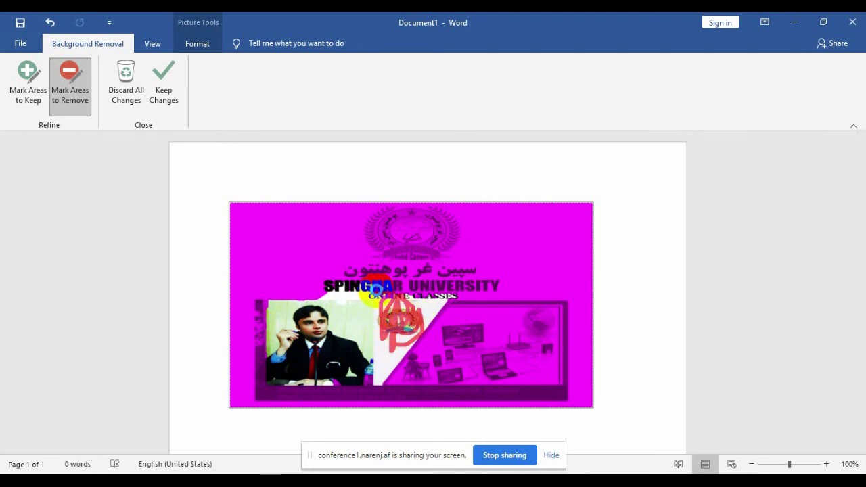
mouse_move(376, 289)
mouse_down()
mouse_move(354, 279)
mouse_move(406, 289)
mouse_up()
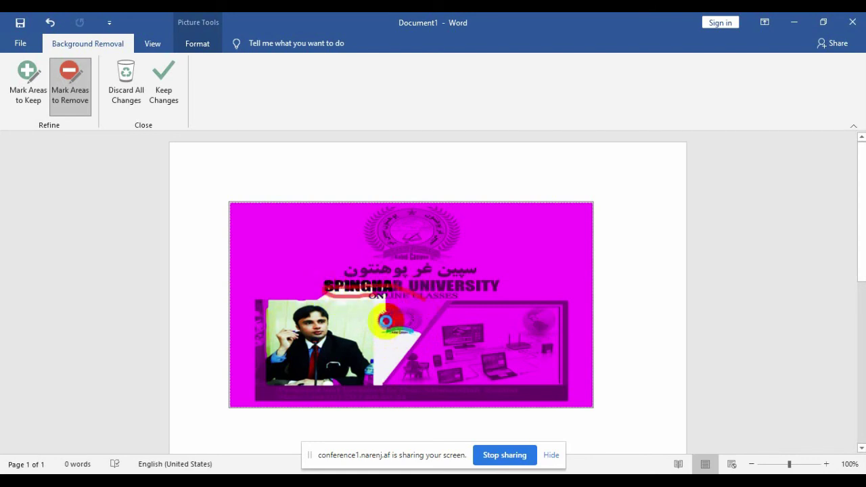
Add one more removal mark on the picture, then bring the BigBlueButton meeting window forward
click(401, 389)
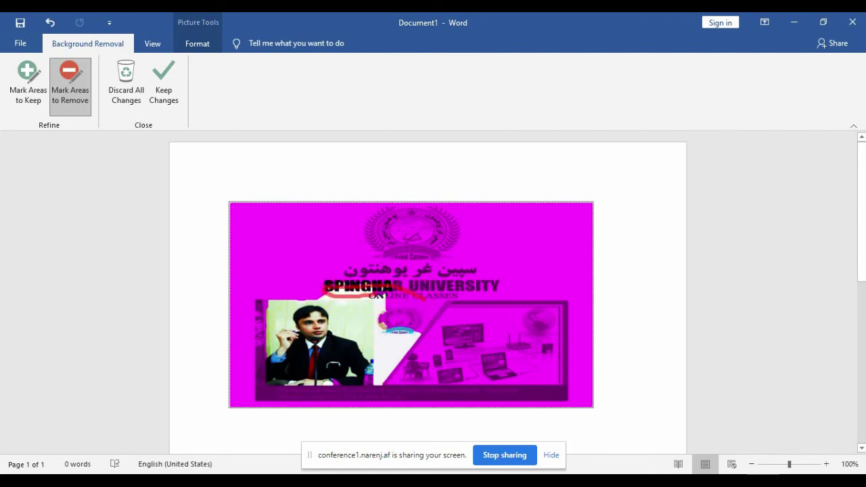
mouse_move(421, 482)
click(371, 461)
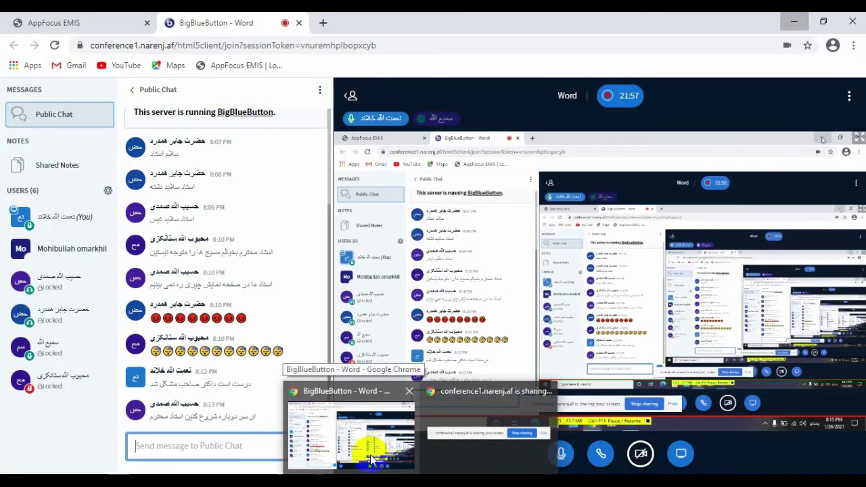
Bring the Word document with the banner picture back in front of the meeting
click(793, 21)
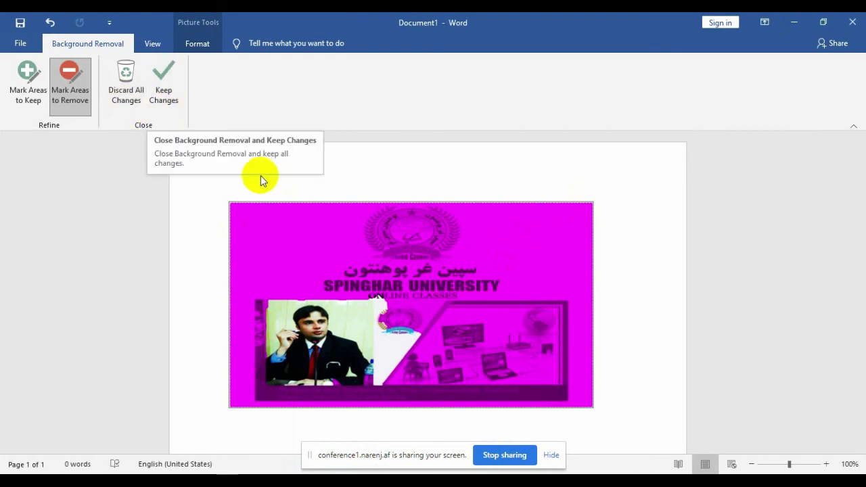
Mark more of the title text for removal, keep the changes, then undo them
click(359, 291)
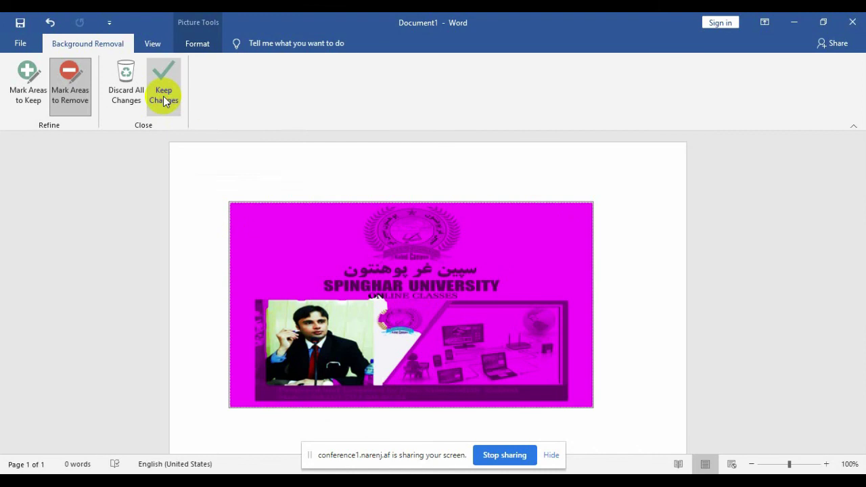
click(163, 101)
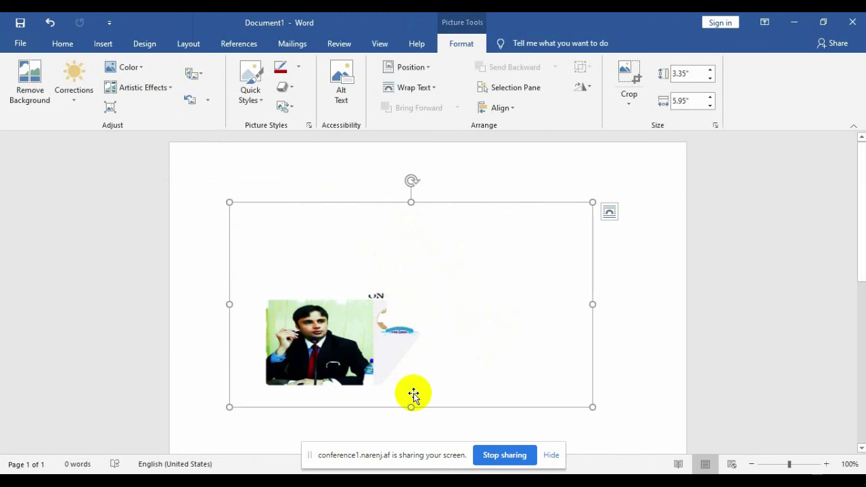
key(alt+j)
key(p)
key(e)
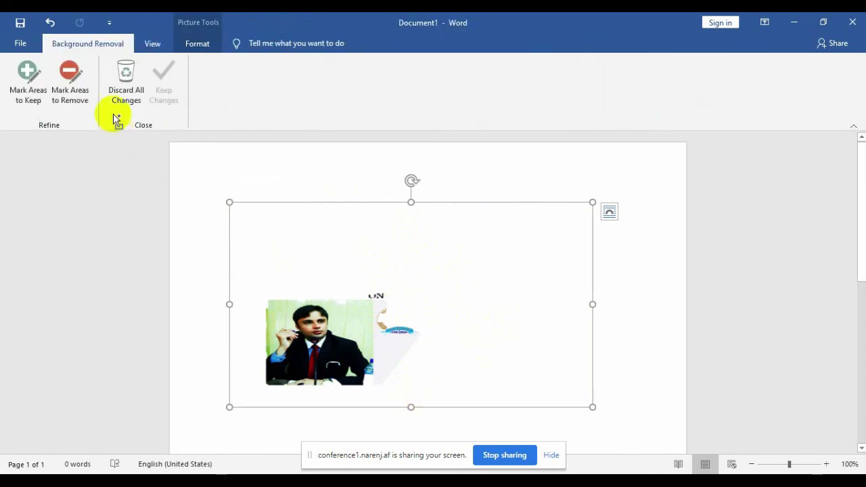
Discard all removal marks and exit Background Removal with the full original picture
click(73, 93)
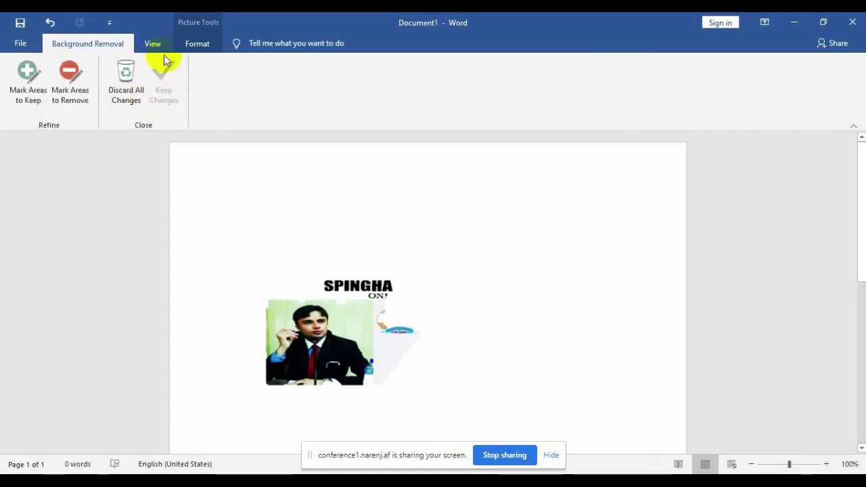
click(122, 91)
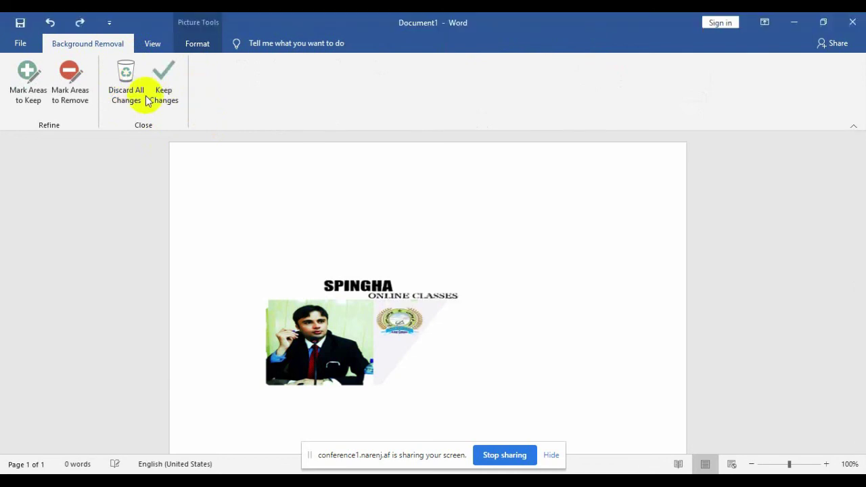
click(128, 90)
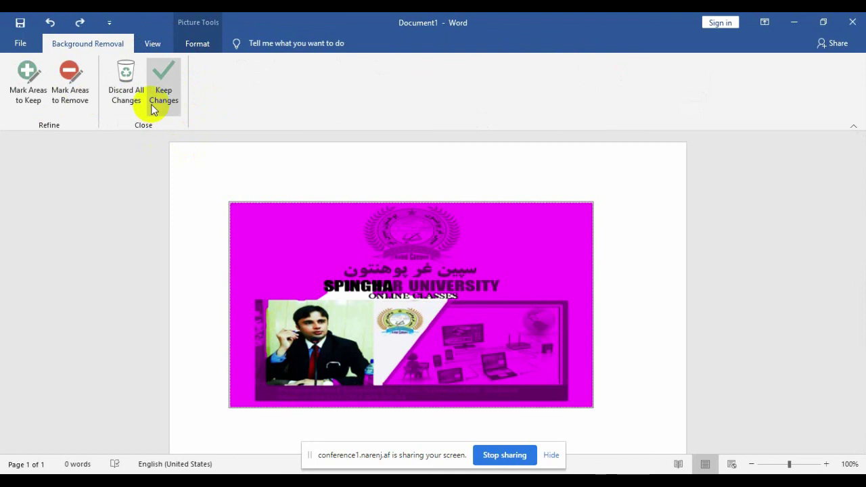
click(129, 73)
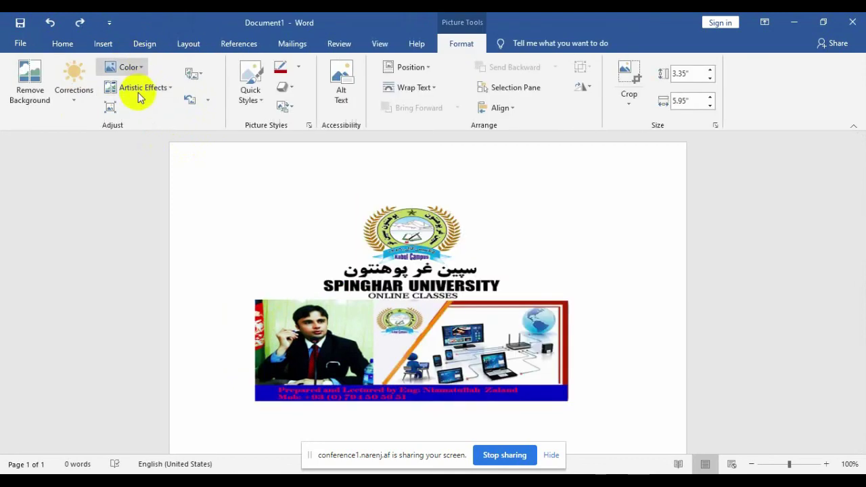
click(86, 111)
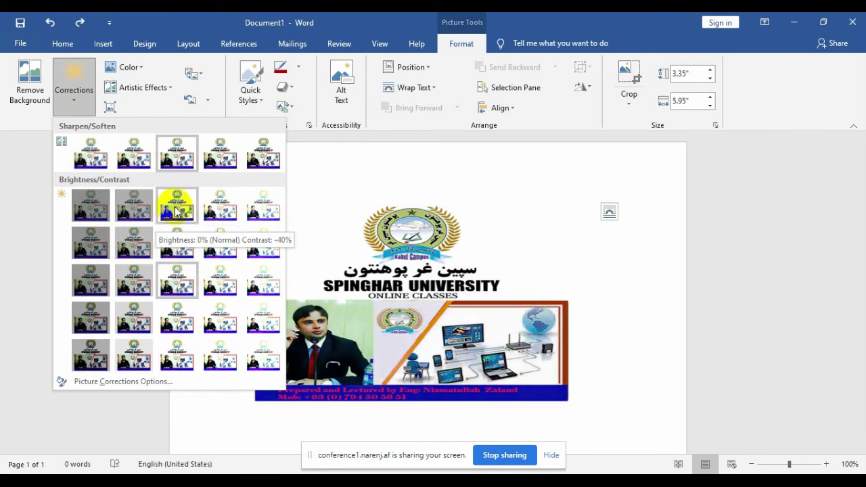
click(96, 358)
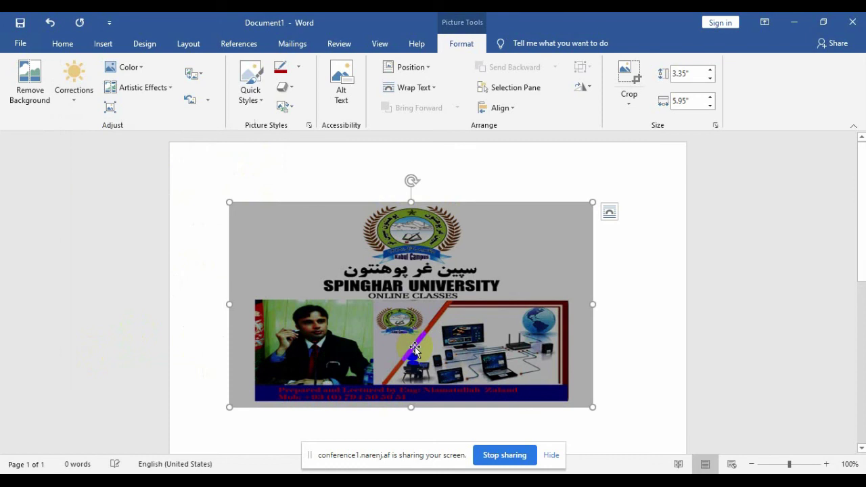
click(190, 101)
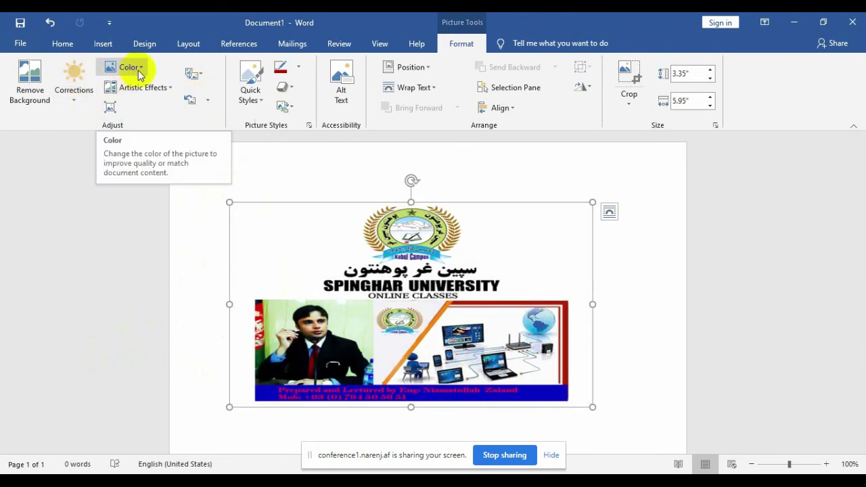
click(139, 71)
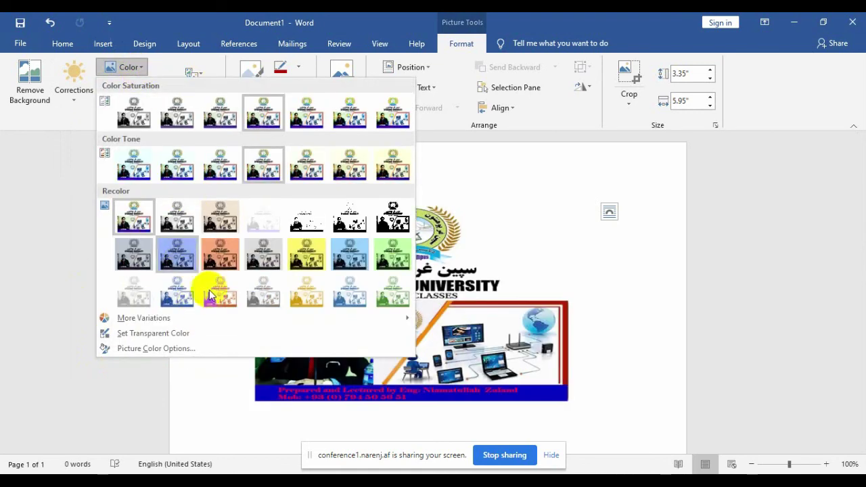
click(307, 249)
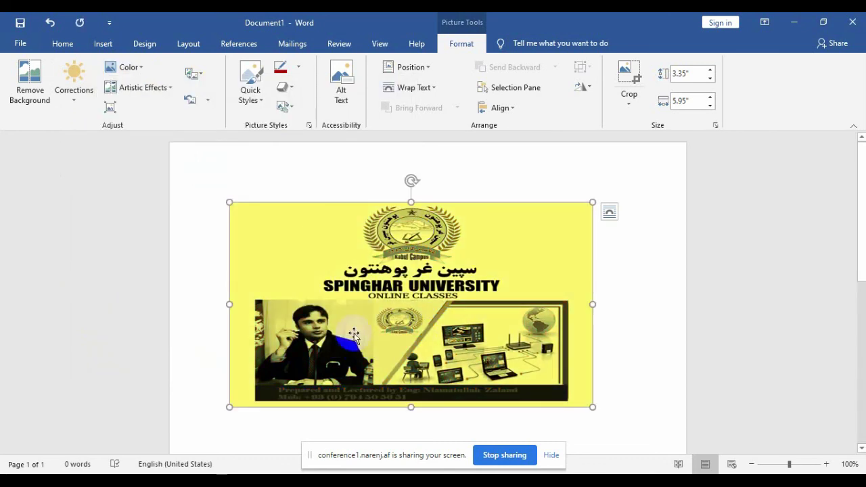
click(143, 73)
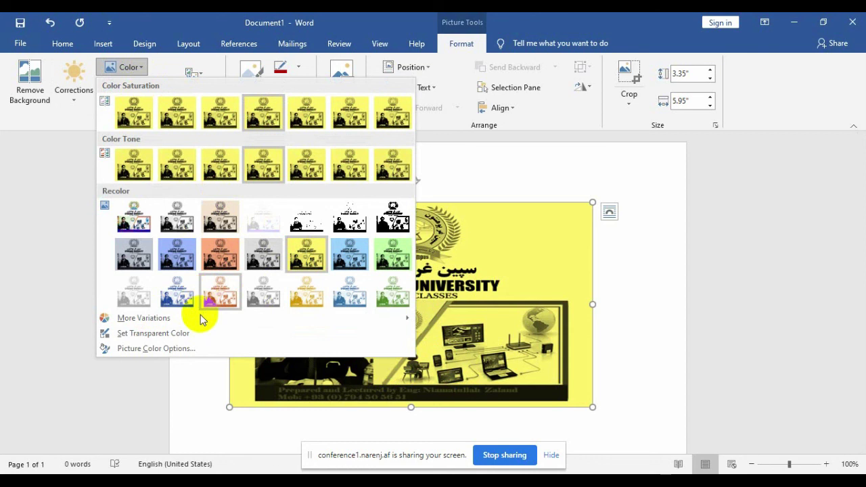
mouse_move(410, 325)
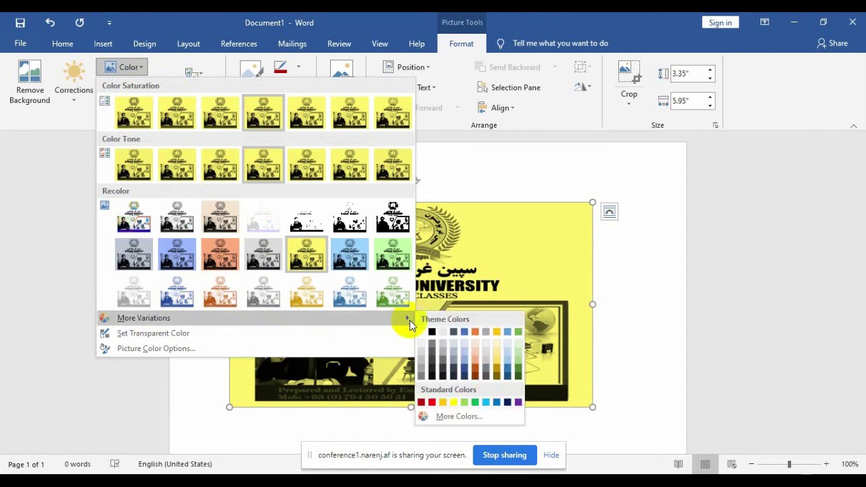
click(421, 404)
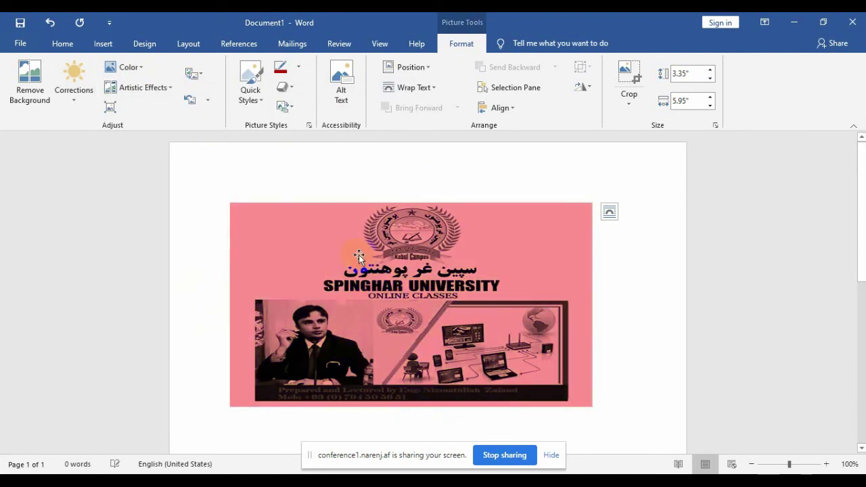
click(359, 258)
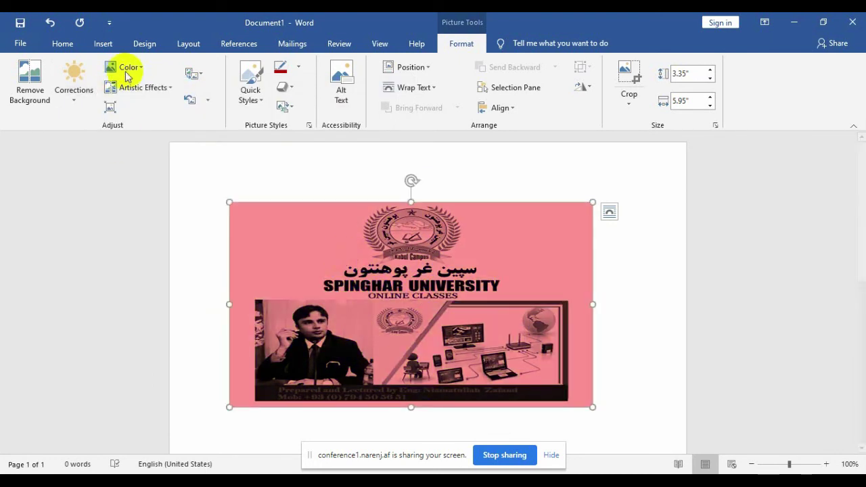
click(192, 109)
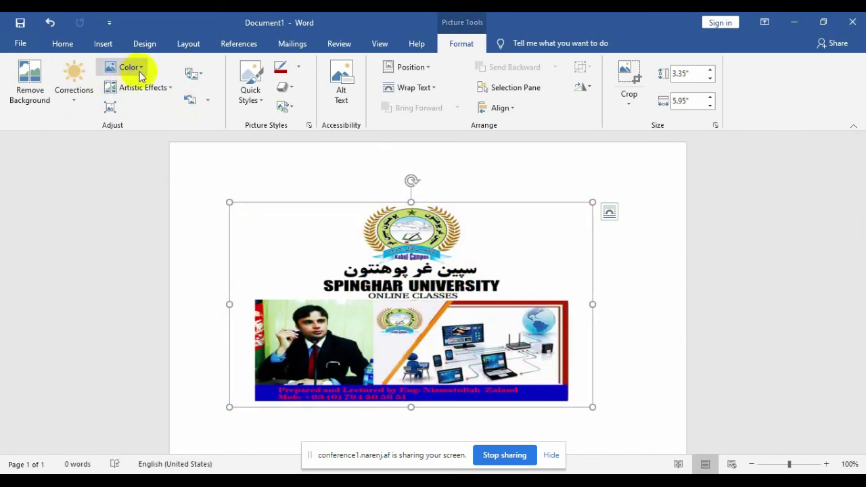
Preview an artistic effect on the banner, then close the gallery leaving no effect applied
click(167, 92)
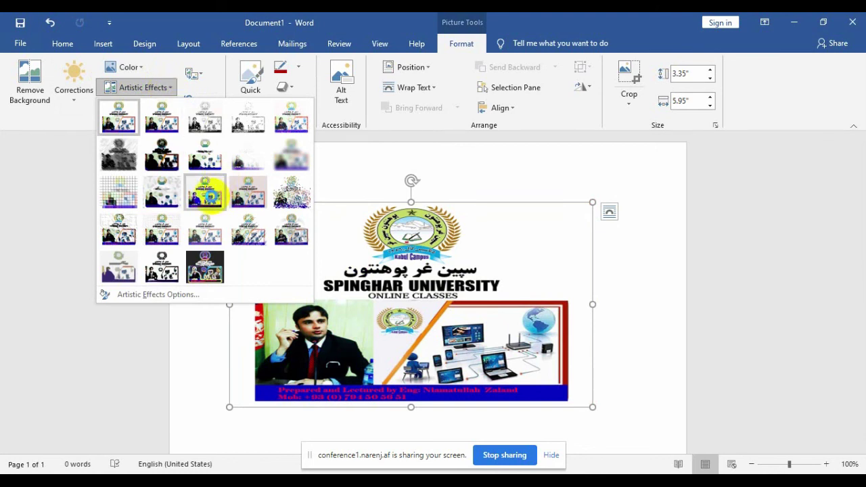
click(211, 196)
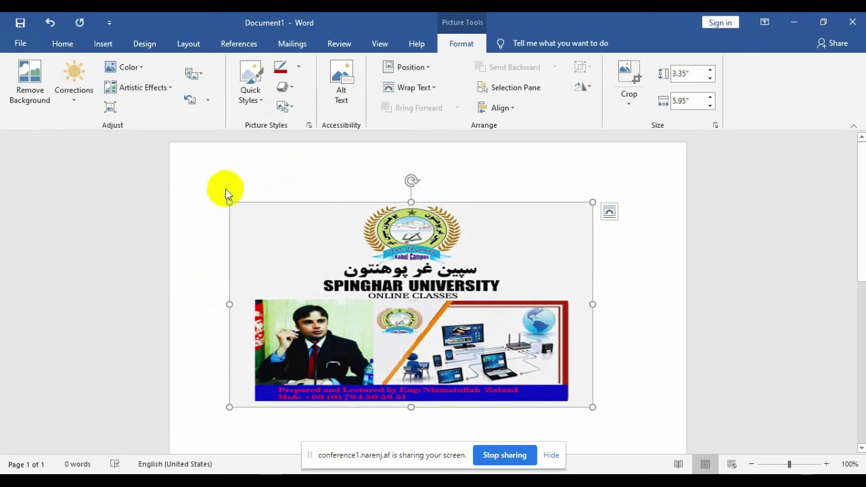
click(165, 89)
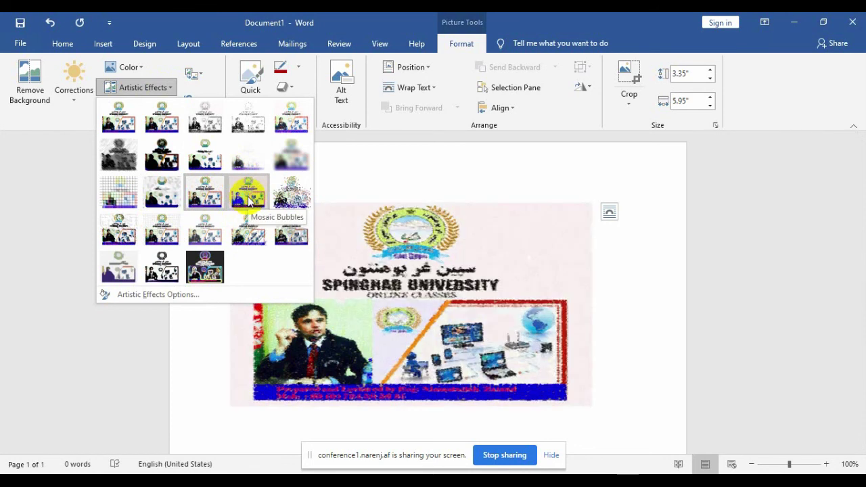
key(Escape)
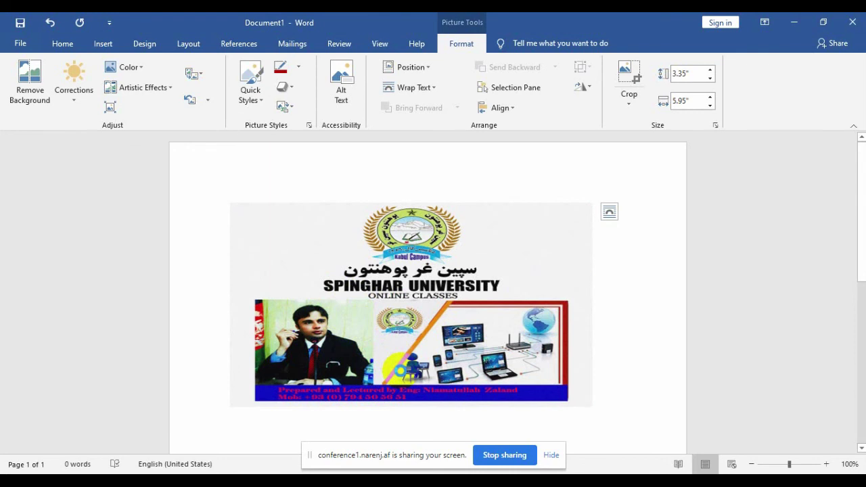
click(401, 371)
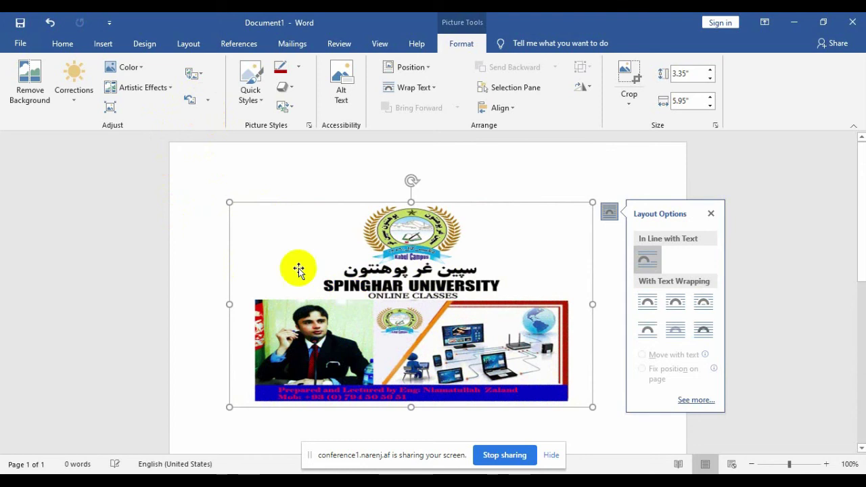
click(170, 90)
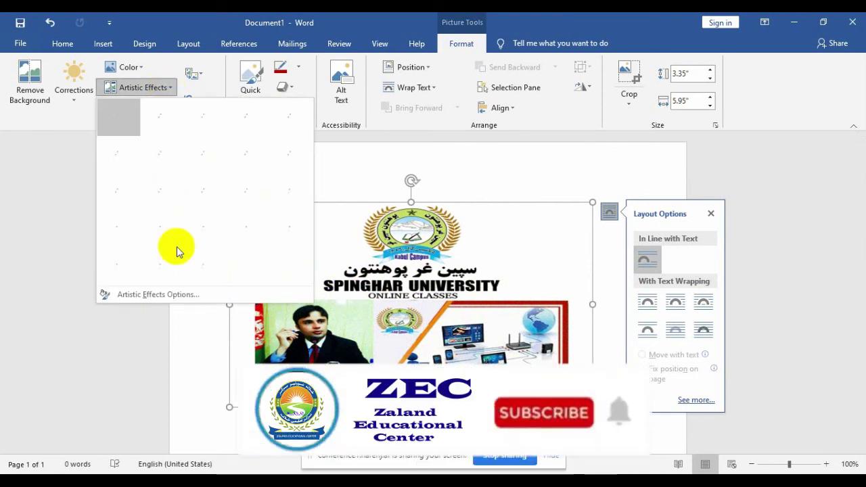
click(171, 88)
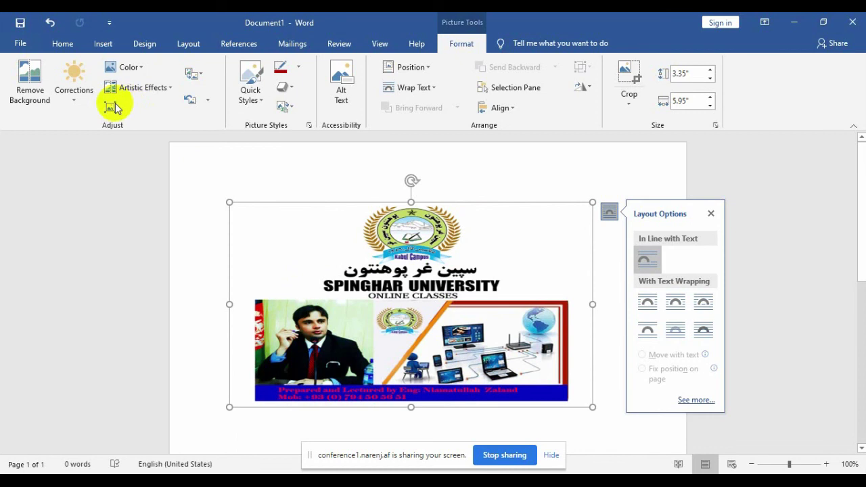
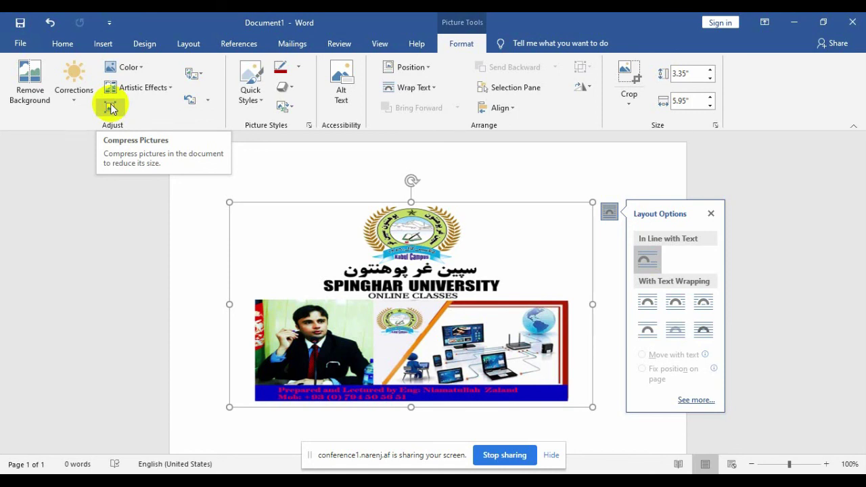
Compress the banner picture while keeping its cropped areas
click(110, 107)
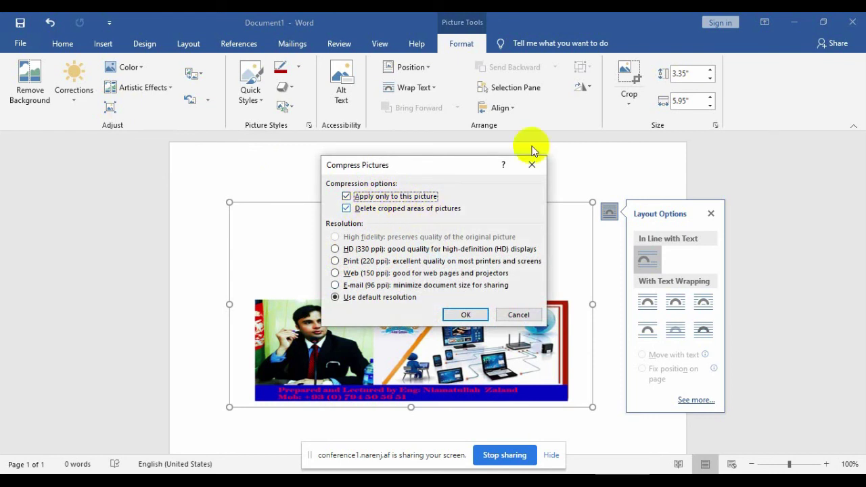
click(347, 208)
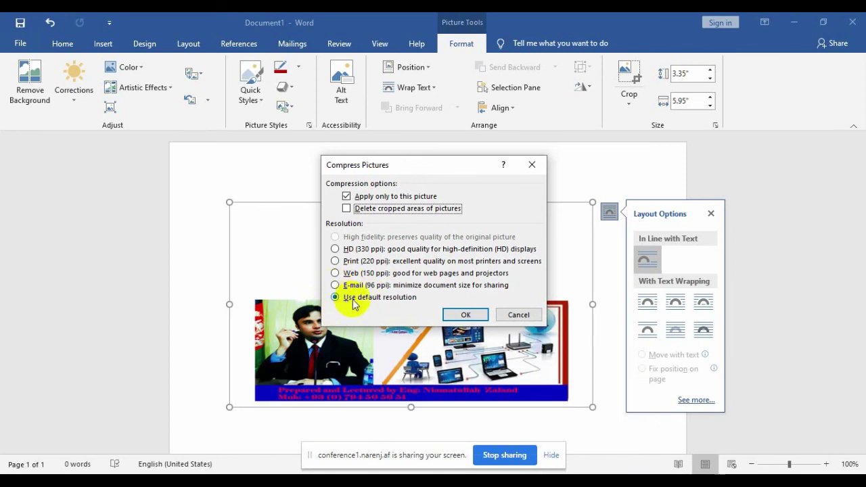
click(466, 314)
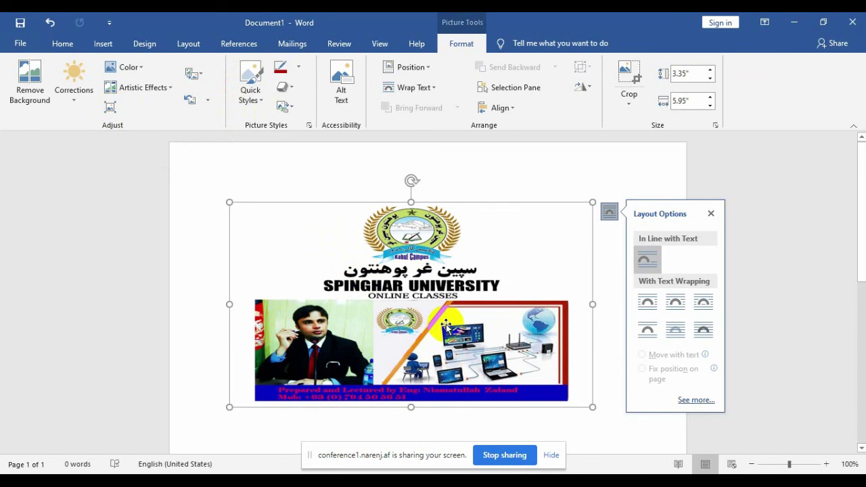
Browse folders for a replacement picture from a file, then cancel without replacing it
click(199, 76)
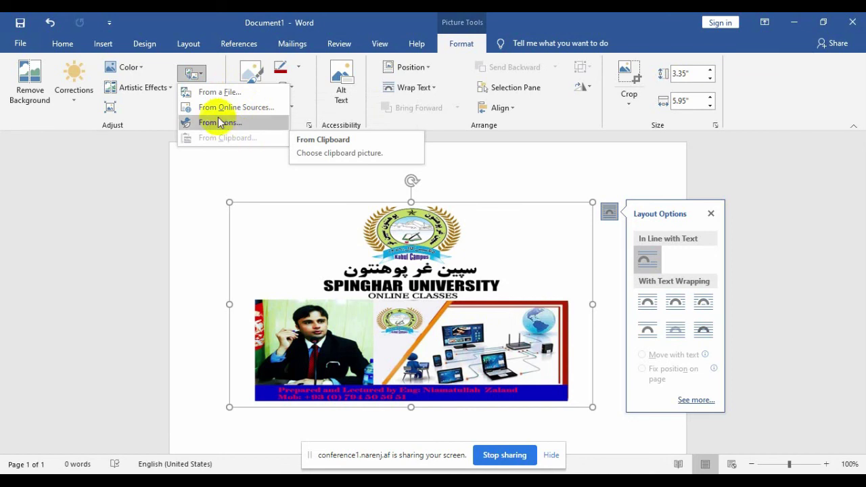
click(227, 95)
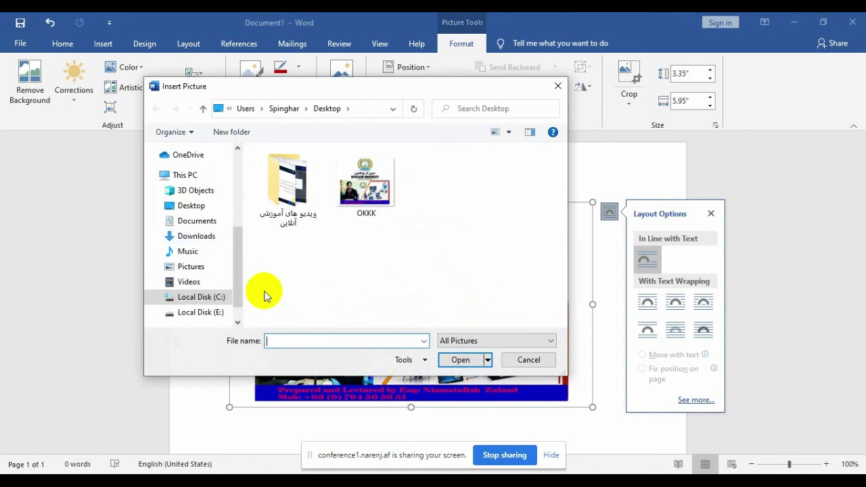
double_click(289, 204)
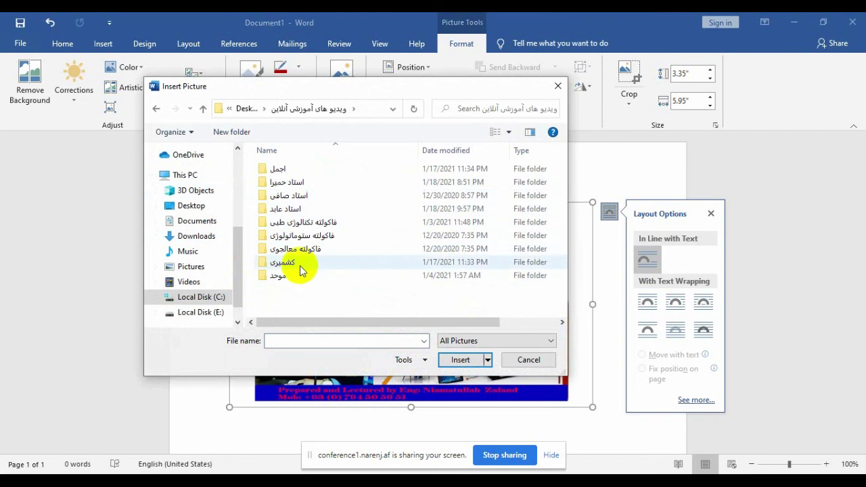
double_click(306, 187)
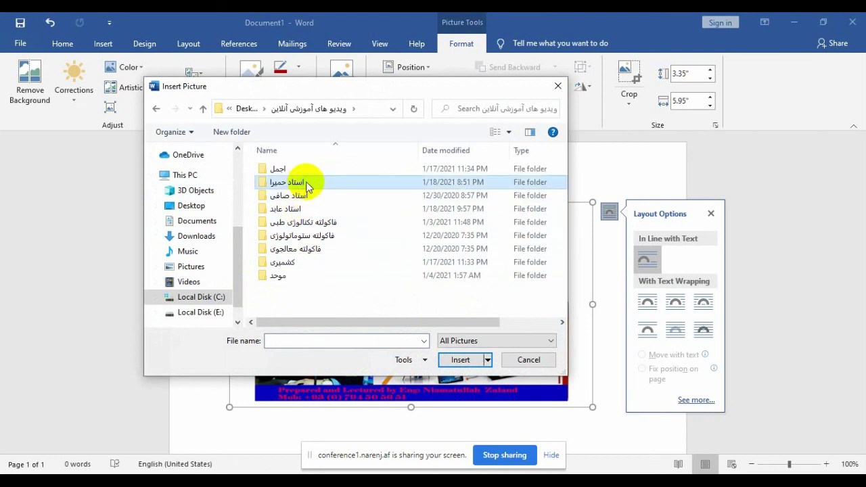
click(156, 109)
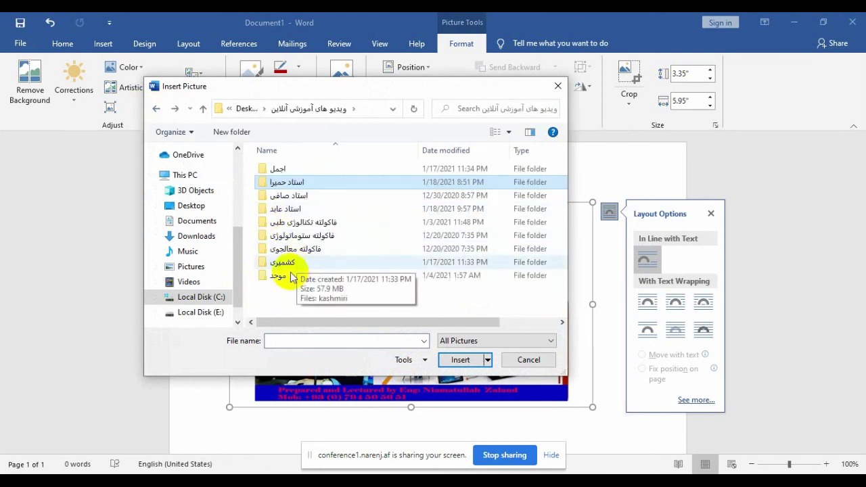
click(293, 266)
double_click(293, 268)
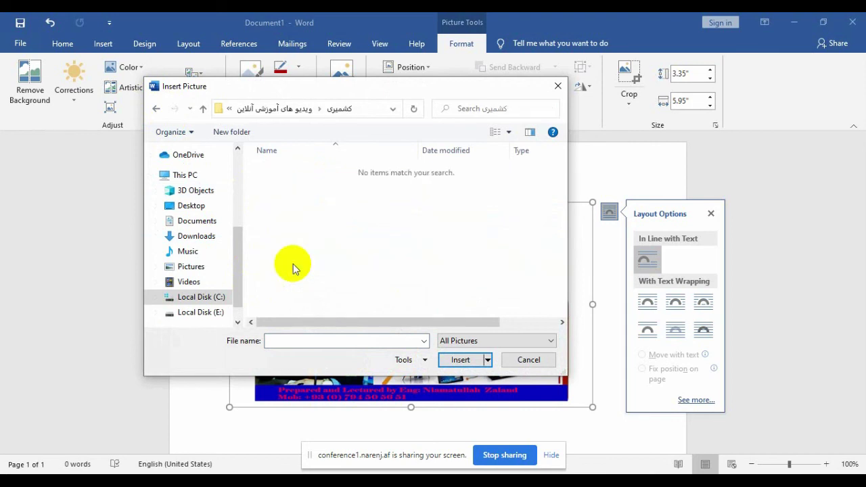
click(156, 109)
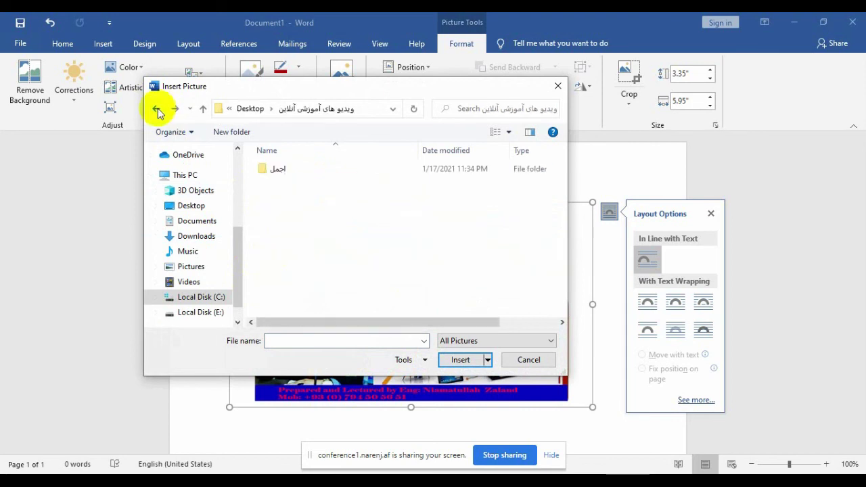
click(156, 109)
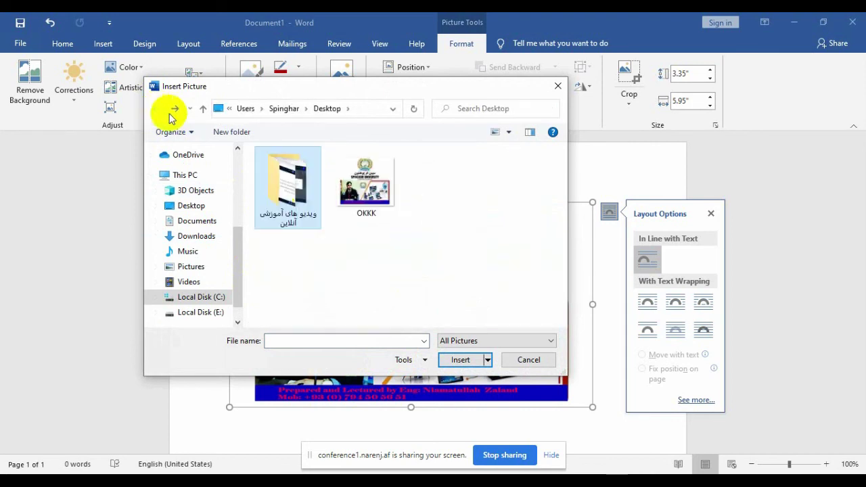
click(528, 359)
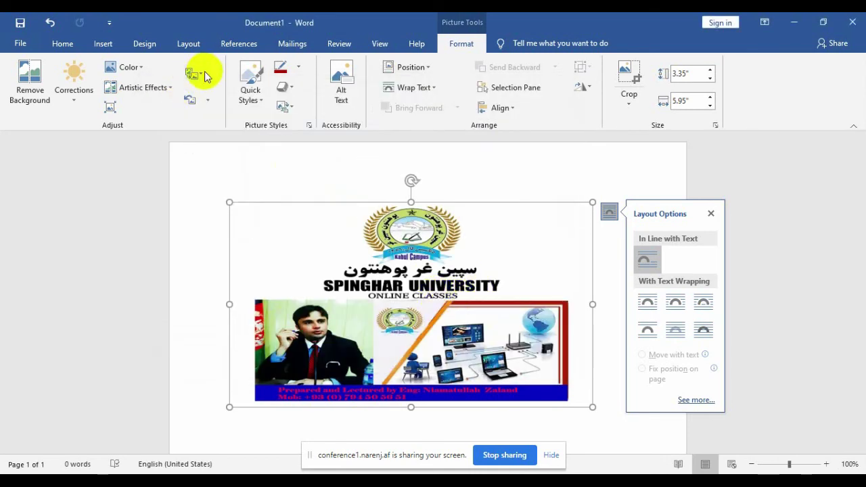
Glance at the empty Clipboard pane on Home, then bring up the Insert commands
click(194, 73)
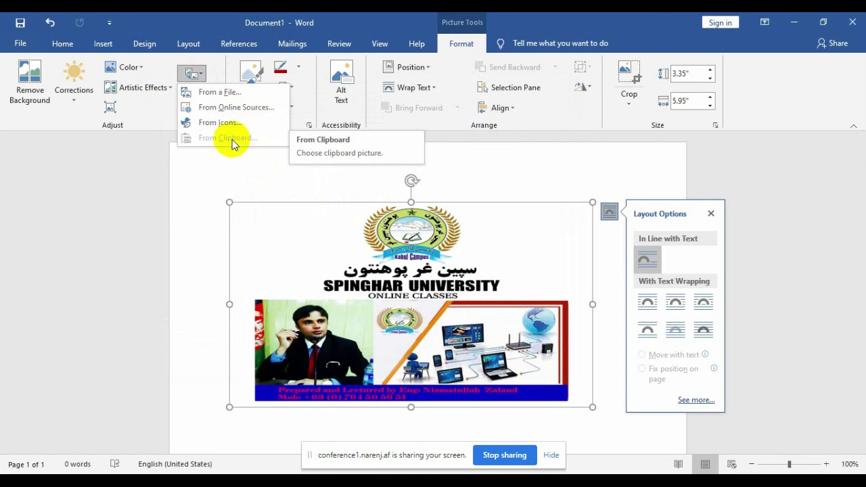
click(310, 256)
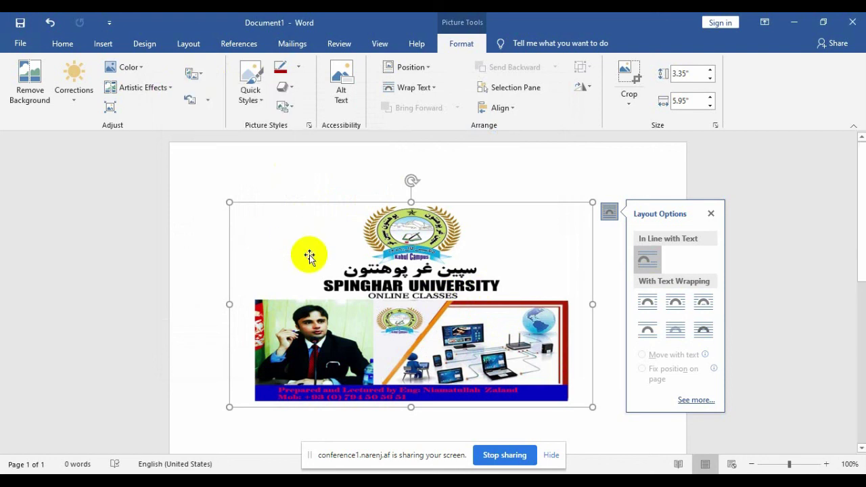
click(69, 47)
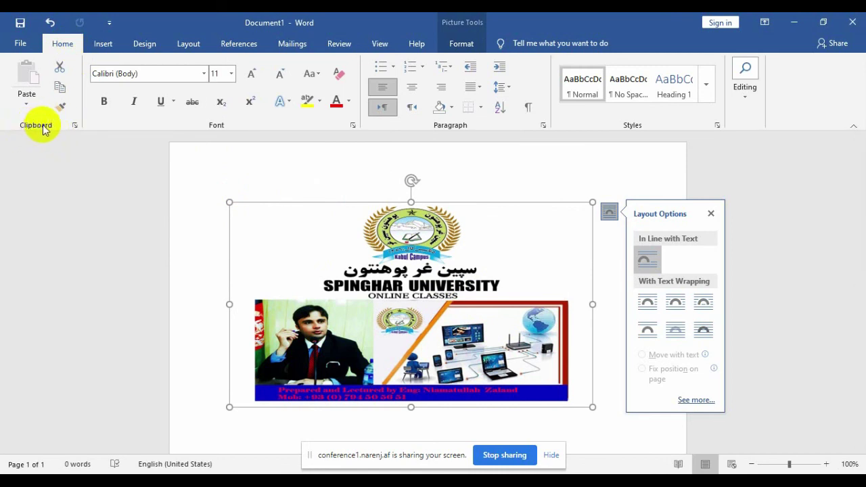
click(74, 126)
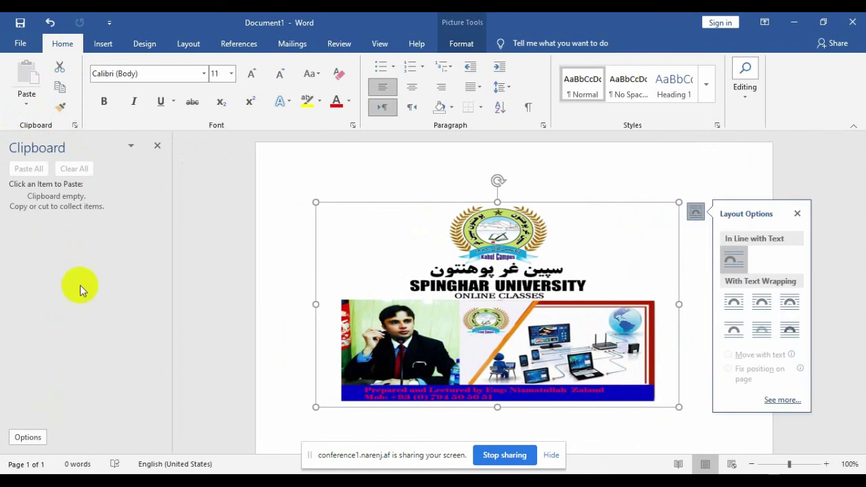
click(156, 146)
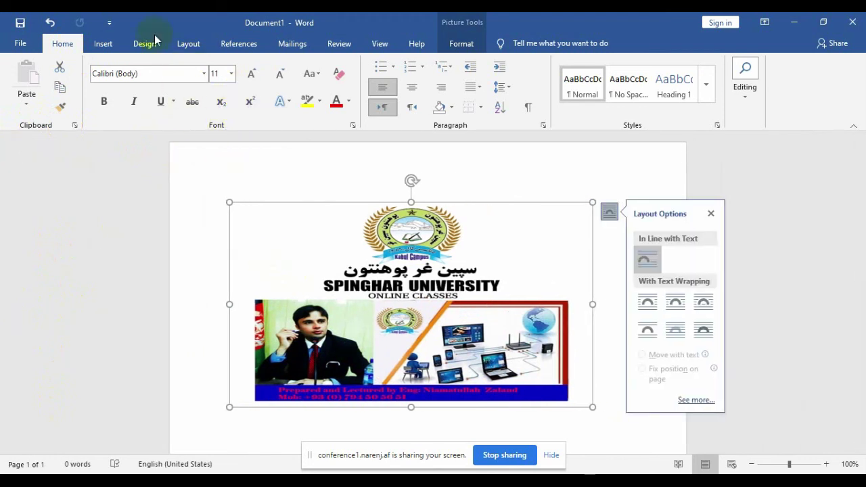
click(108, 47)
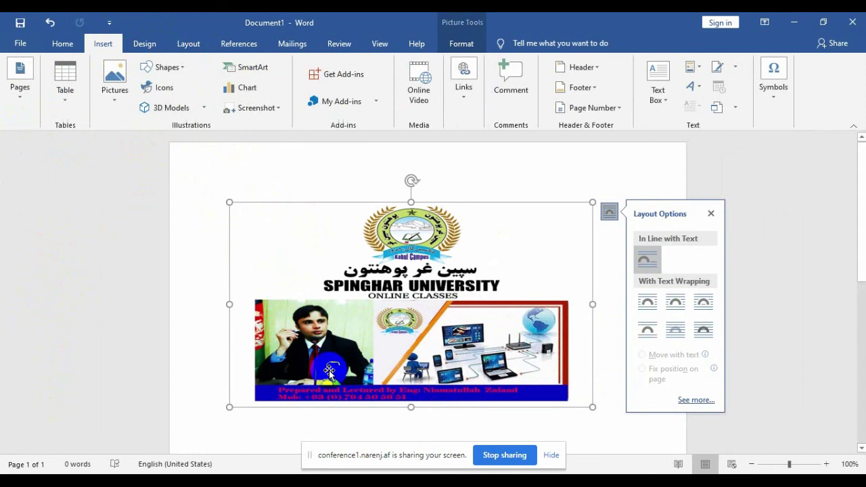
Preview Change Picture and Reset Picture choices without applying them, then switch to the browser call
click(462, 44)
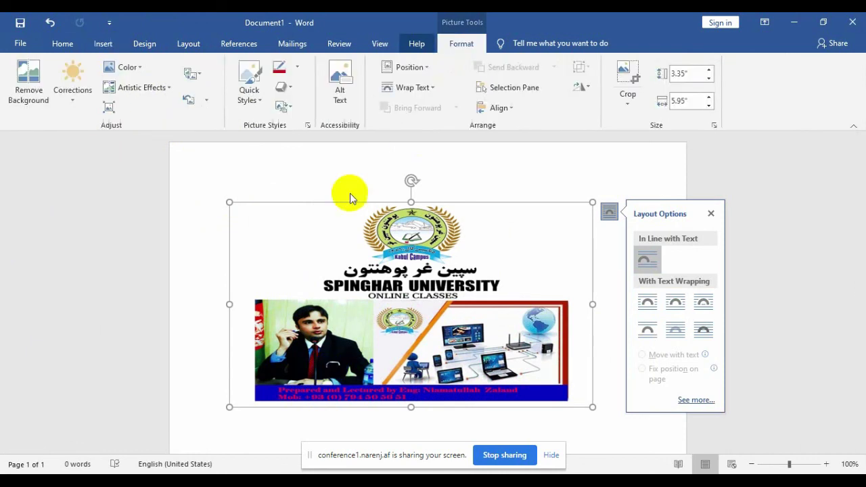
click(198, 76)
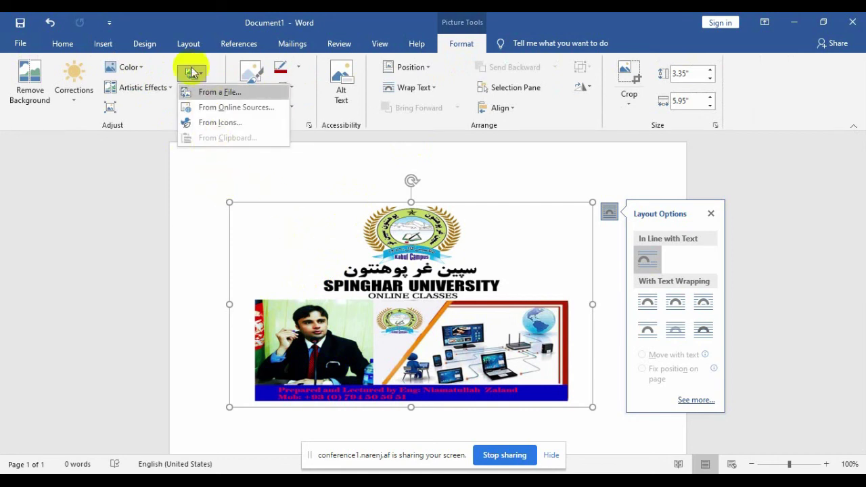
click(209, 95)
click(210, 102)
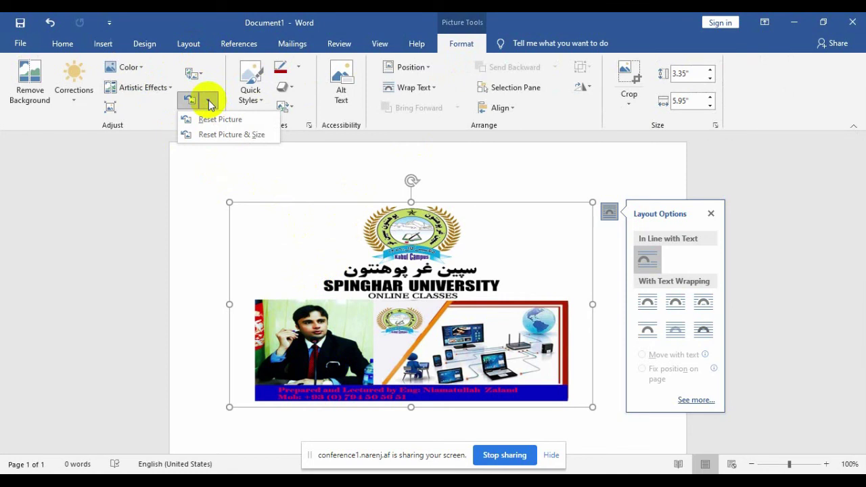
click(291, 304)
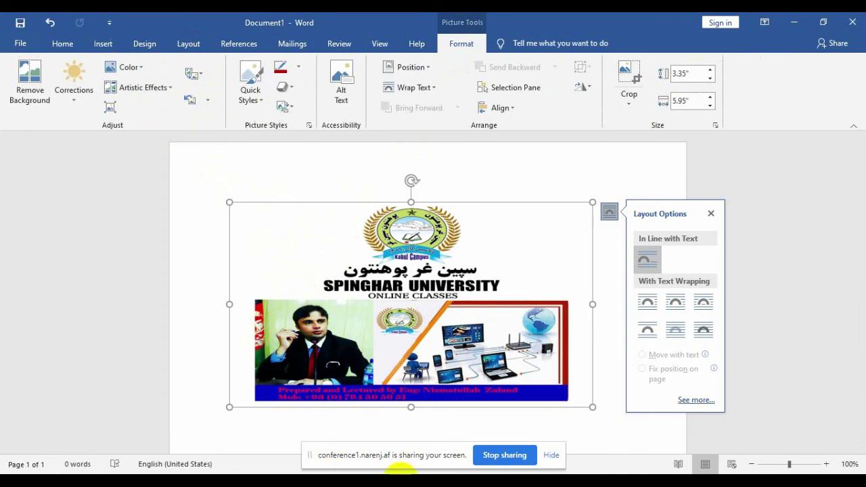
click(421, 473)
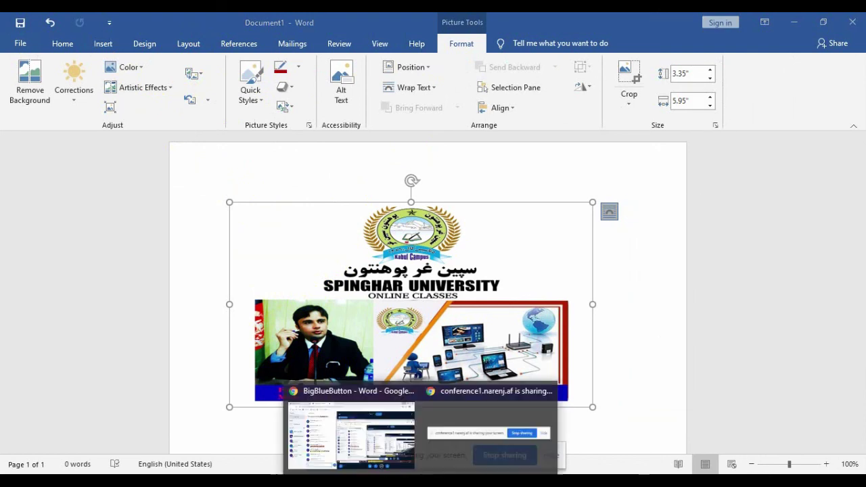
click(371, 447)
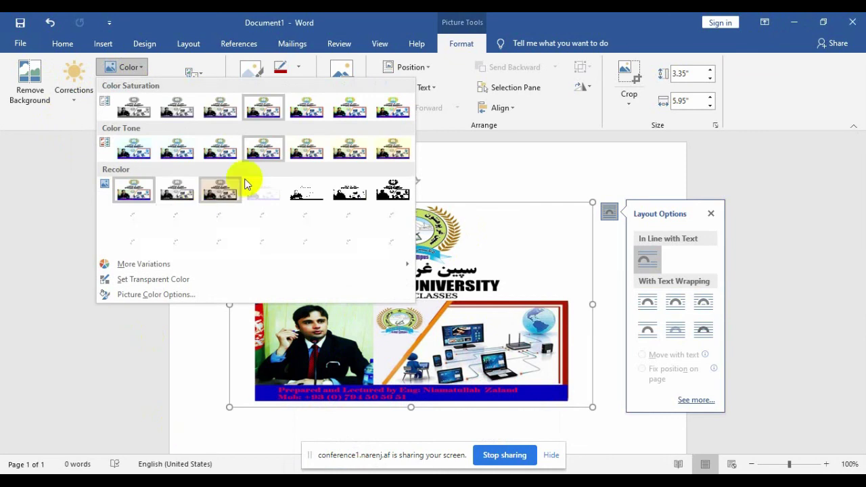
click(384, 218)
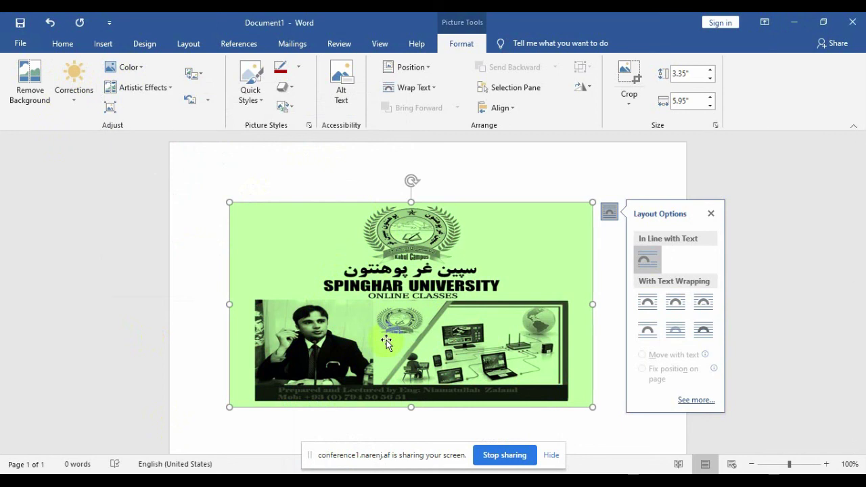
click(208, 102)
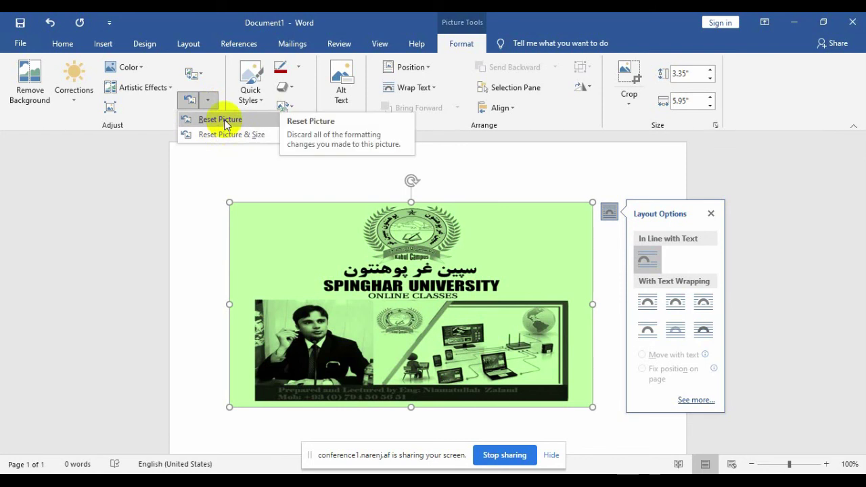
click(224, 119)
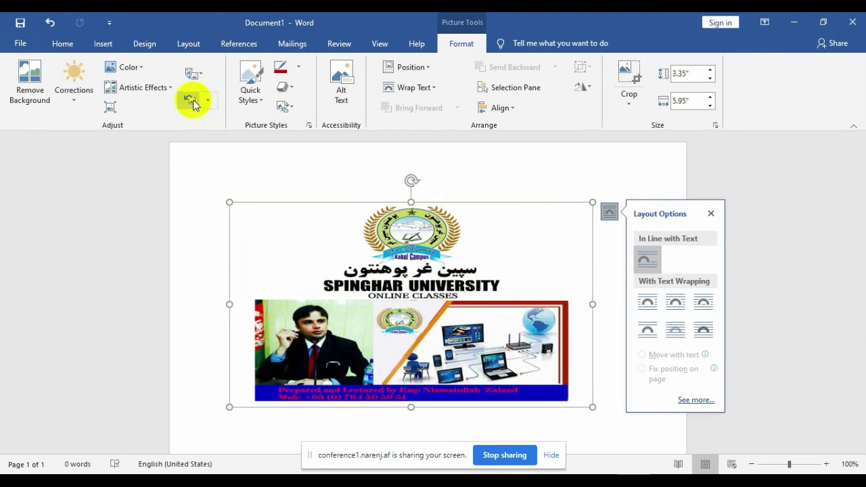
Try thick black frame, another frame and Relaxed Perspective White styles, ending on Soft Edge Oval
click(258, 99)
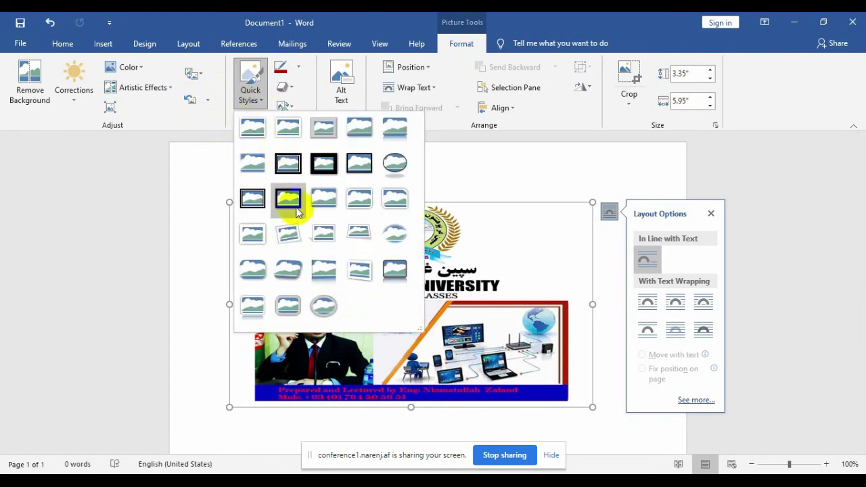
click(331, 162)
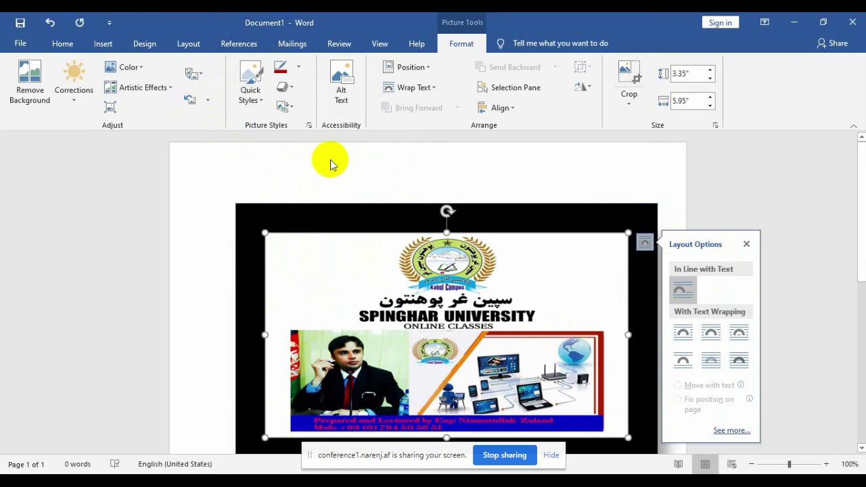
scroll(858, 217, down, 1)
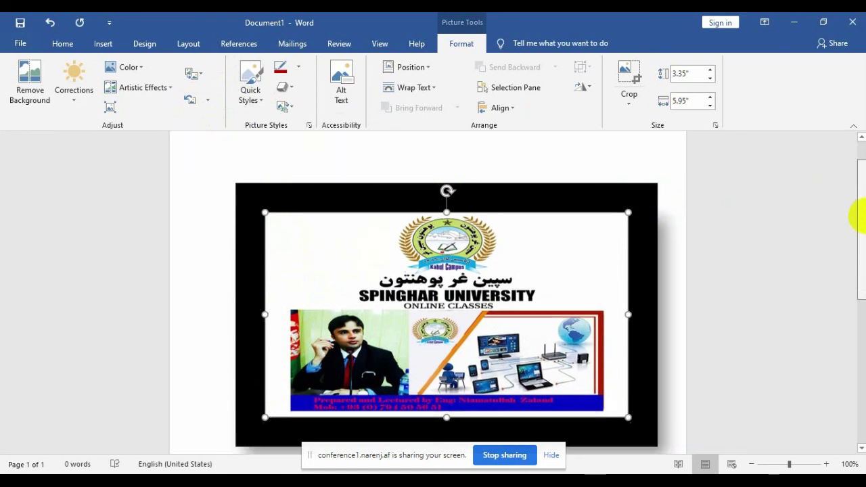
scroll(858, 216, down, 2)
click(250, 98)
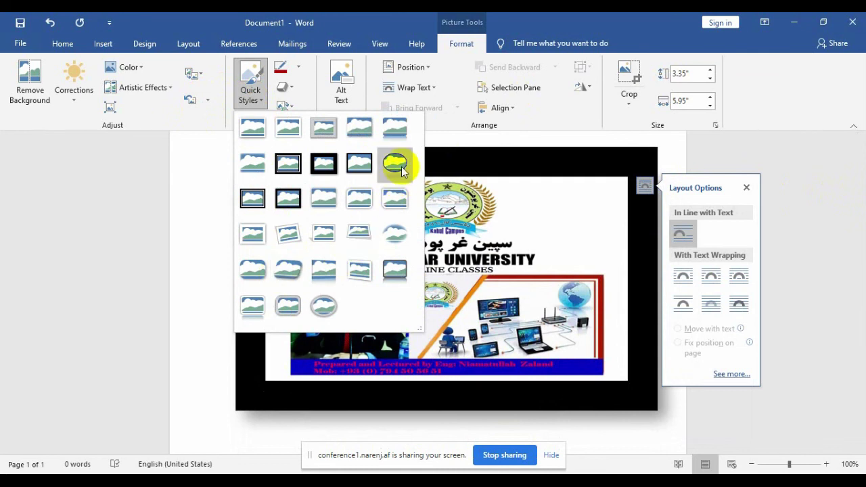
click(397, 210)
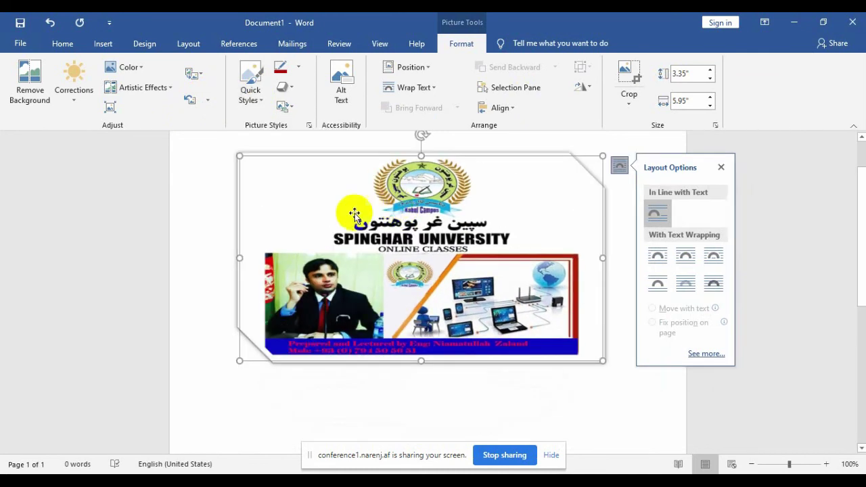
click(250, 88)
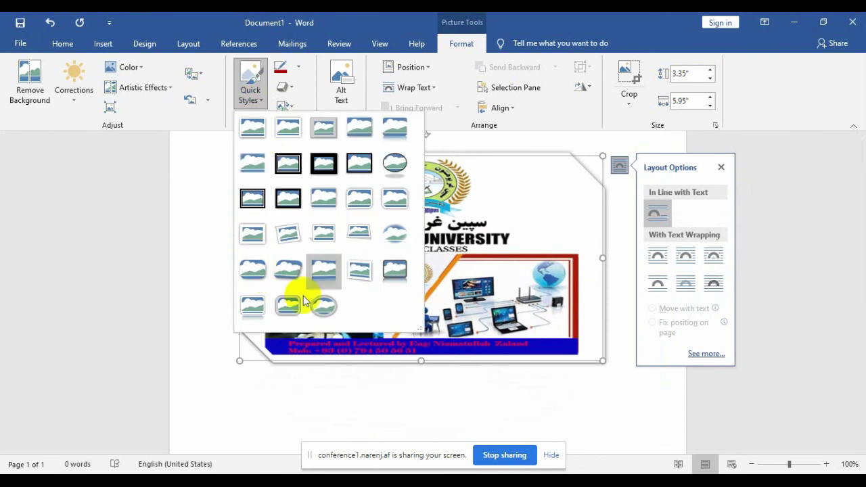
click(358, 239)
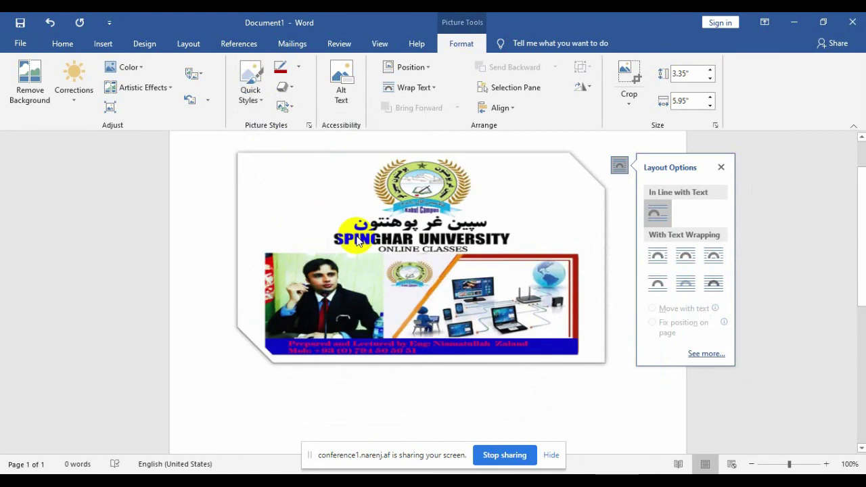
click(251, 94)
click(395, 232)
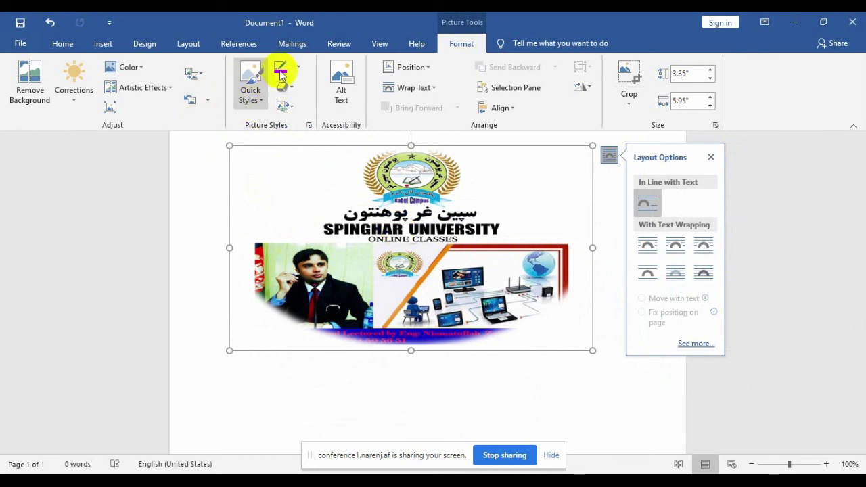
Remove the soft-edge style and give the picture a 4½ pt border
click(193, 100)
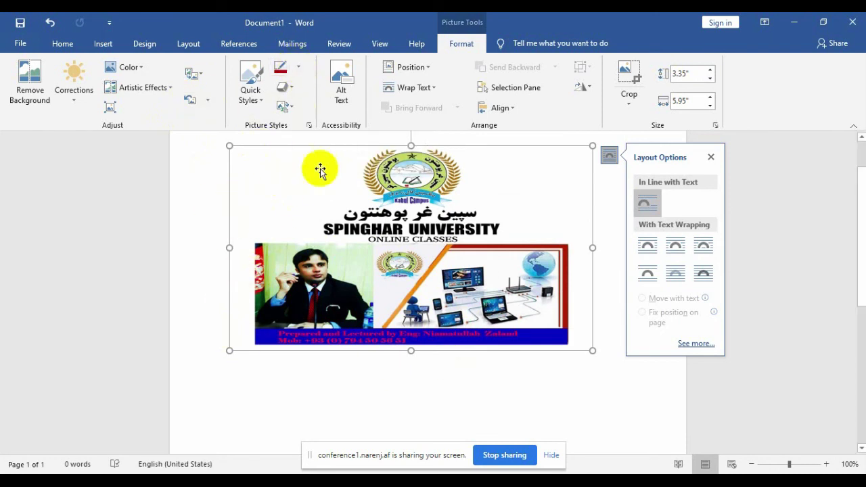
click(300, 71)
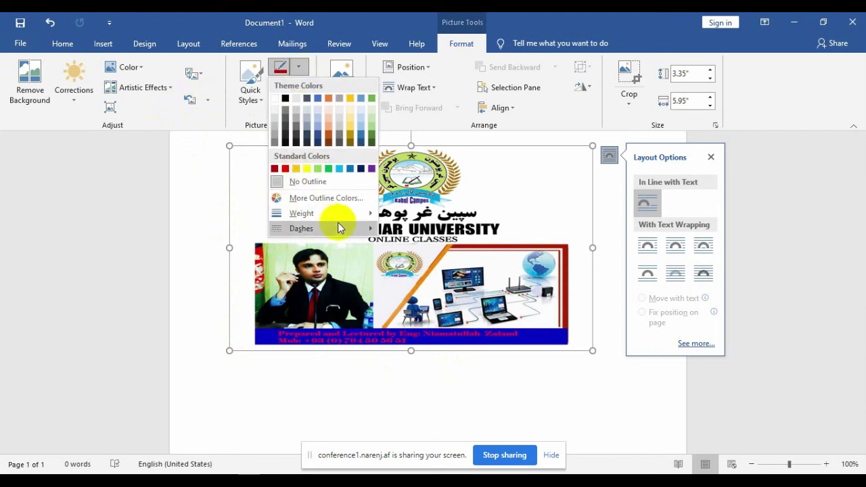
mouse_move(350, 213)
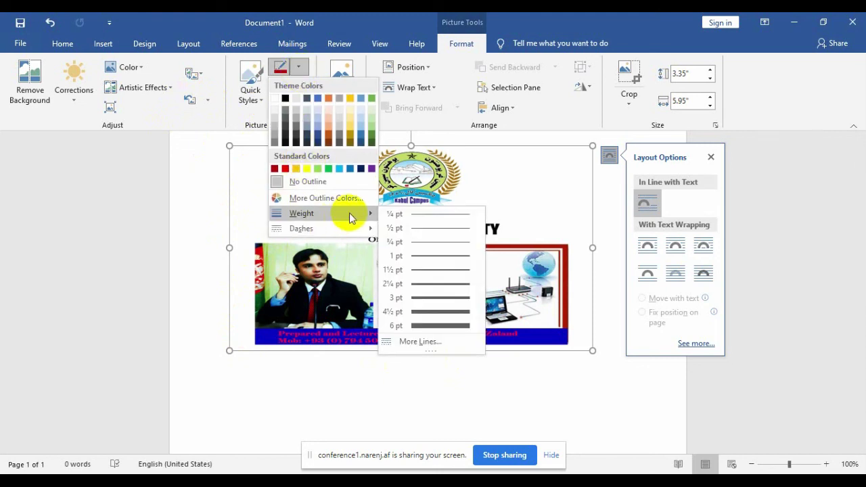
click(452, 313)
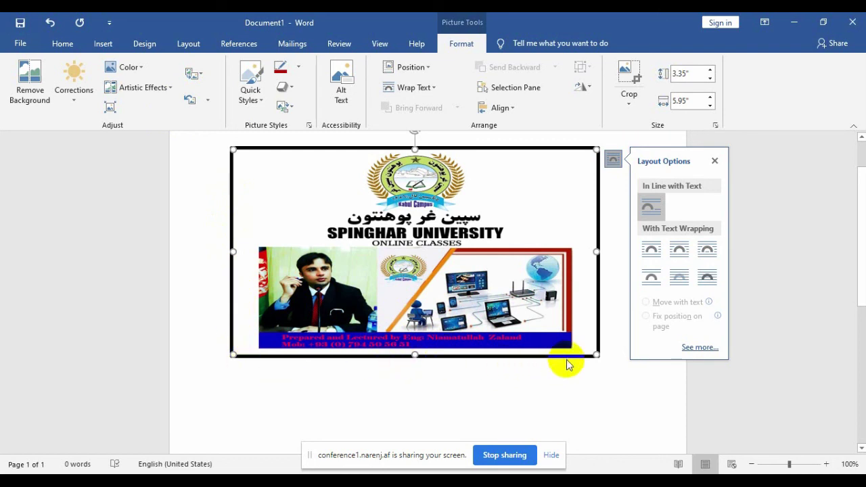
Make the picture border red, 6 pt thick, with long dashes
click(298, 67)
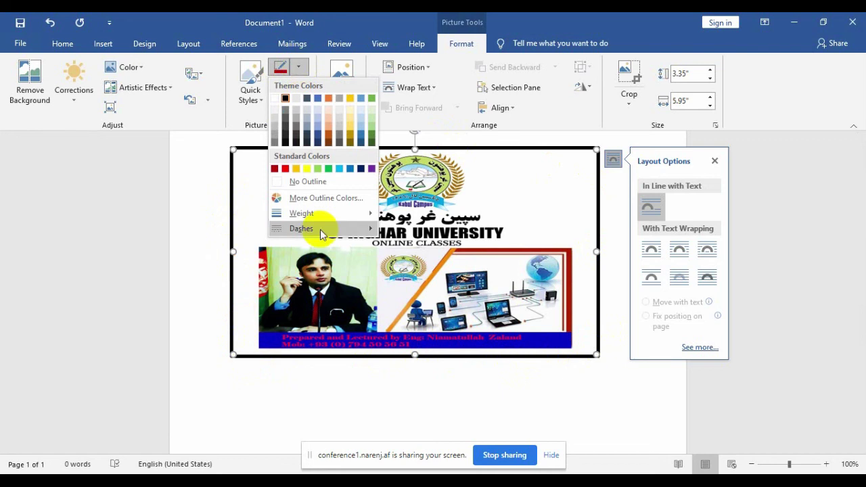
click(285, 169)
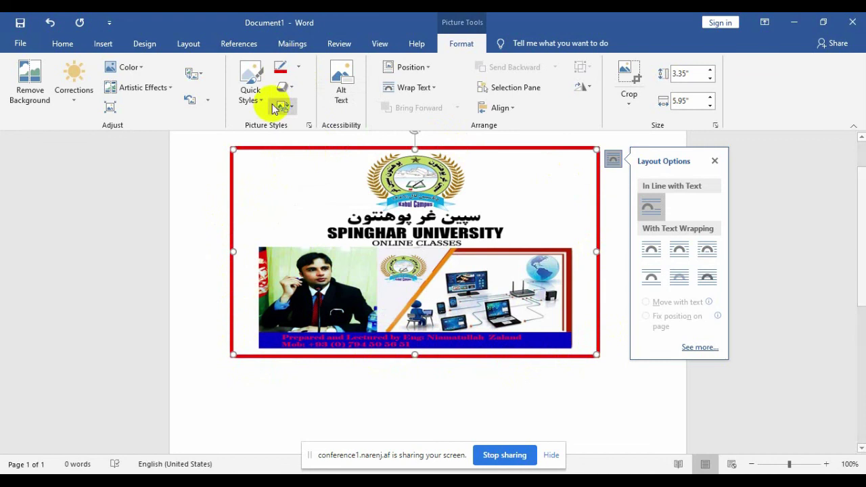
click(299, 67)
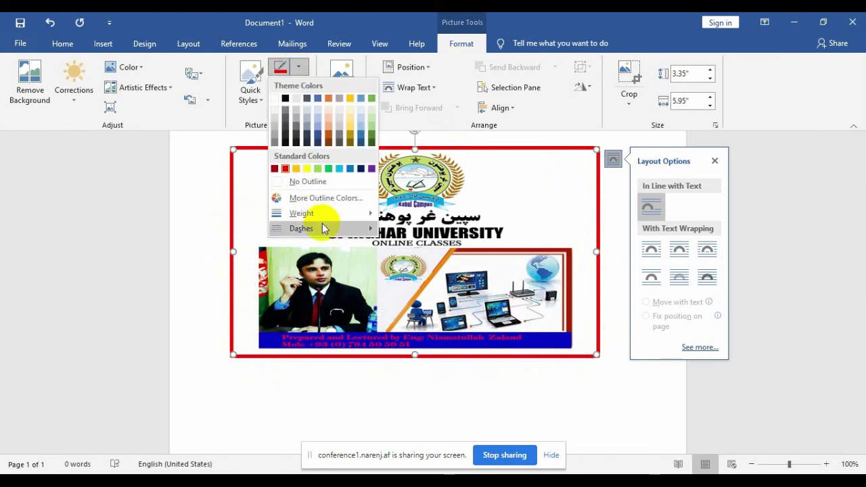
mouse_move(330, 214)
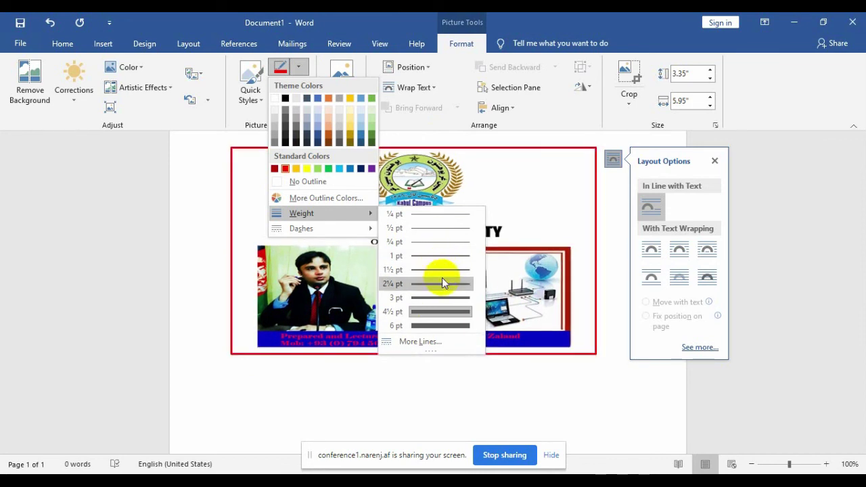
click(448, 327)
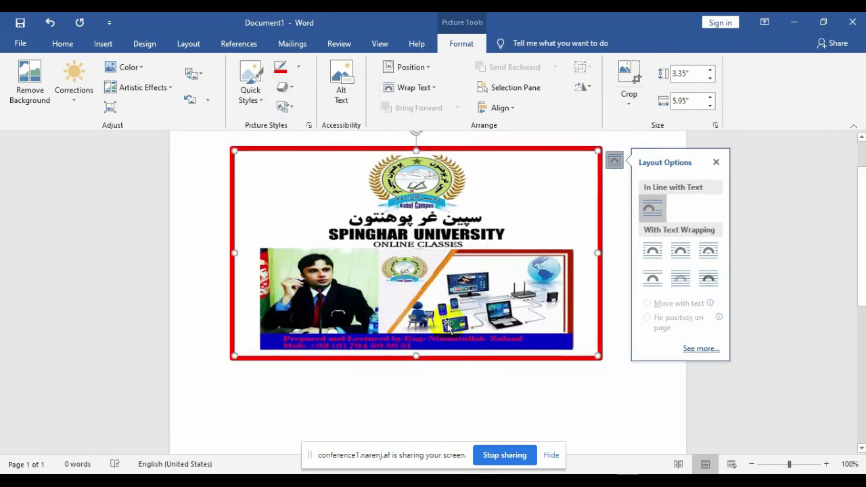
click(300, 75)
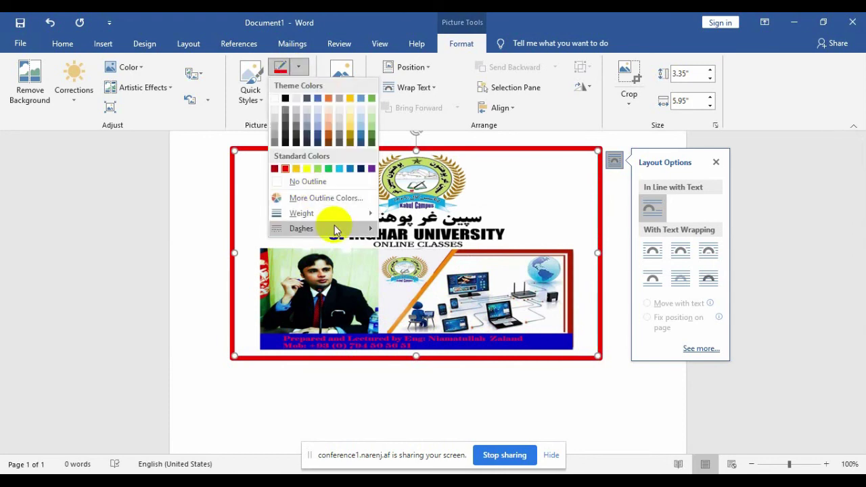
mouse_move(335, 230)
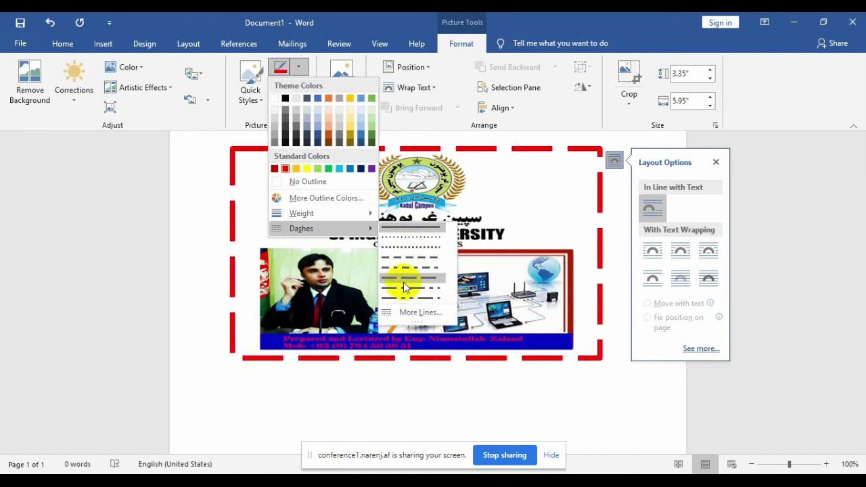
click(404, 283)
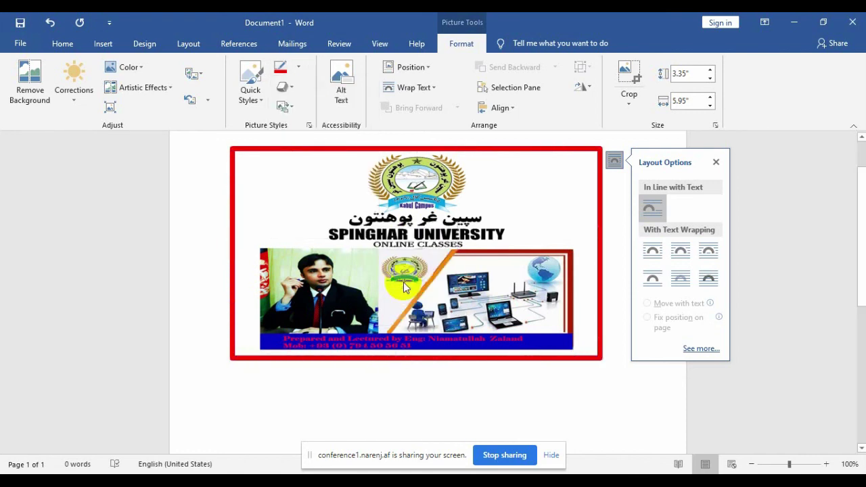
click(293, 88)
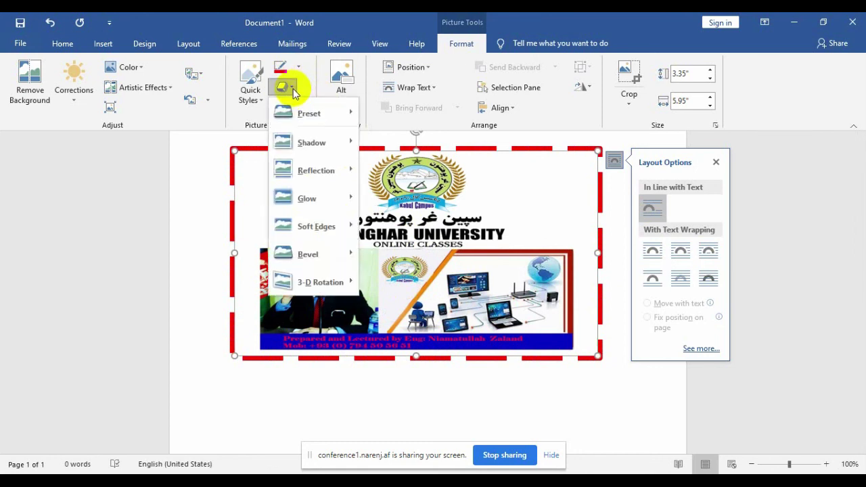
Add a half reflection below the banner picture
click(287, 84)
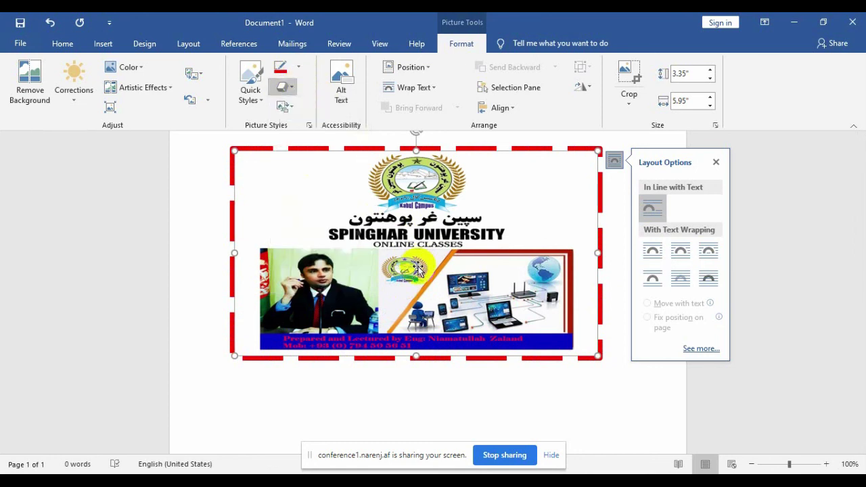
click(287, 88)
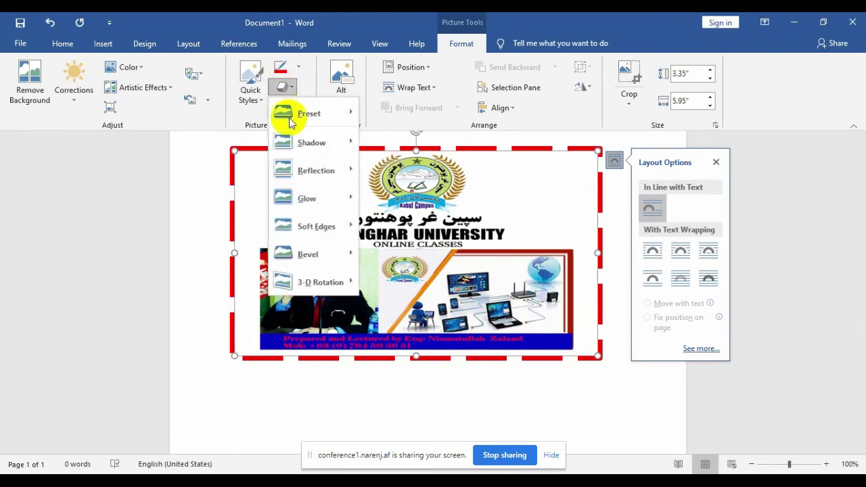
mouse_move(303, 168)
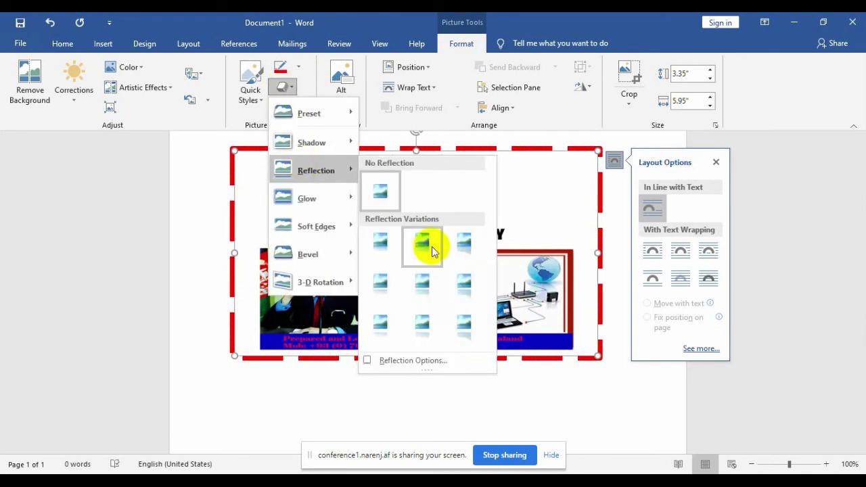
click(431, 247)
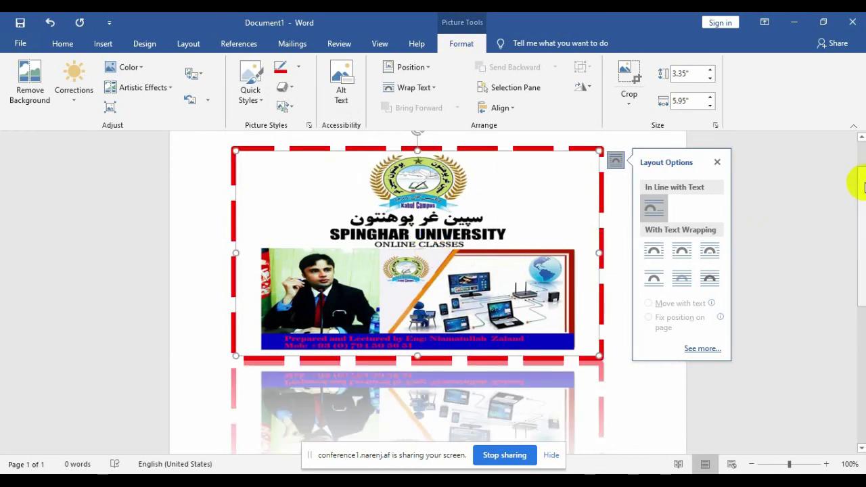
mouse_move(858, 203)
mouse_down()
mouse_move(858, 248)
mouse_move(844, 170)
mouse_up()
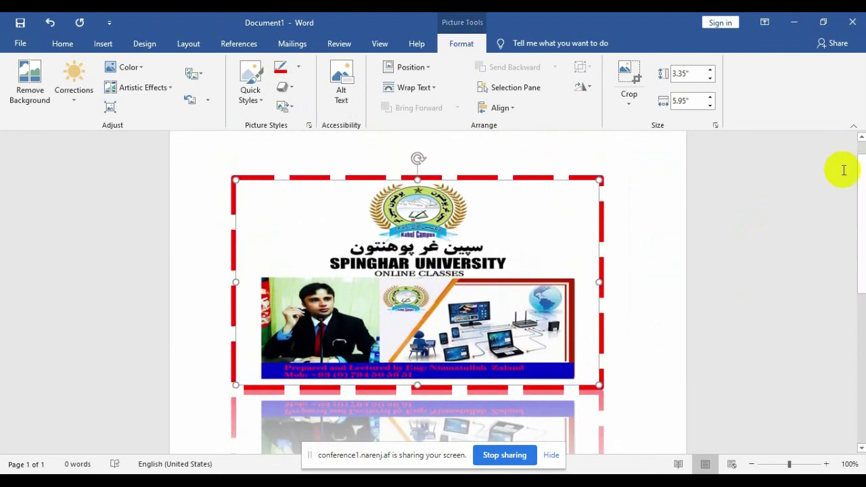
Tilt the banner with a parallel 3-D rotation
click(289, 89)
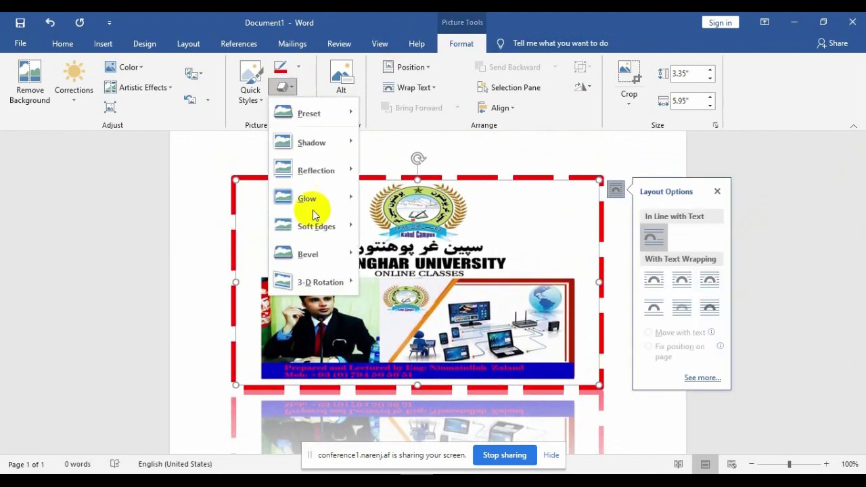
mouse_move(332, 283)
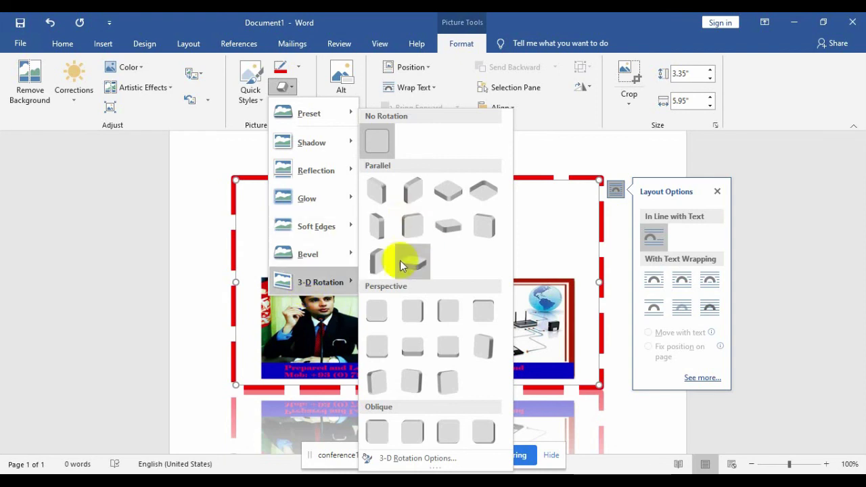
click(422, 237)
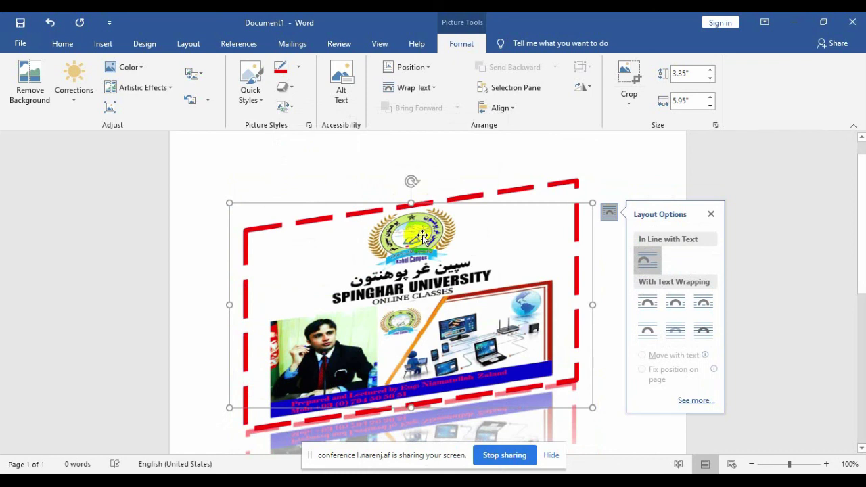
Skip the bevel and reset the picture, clearing border, tilt and reflection
click(288, 87)
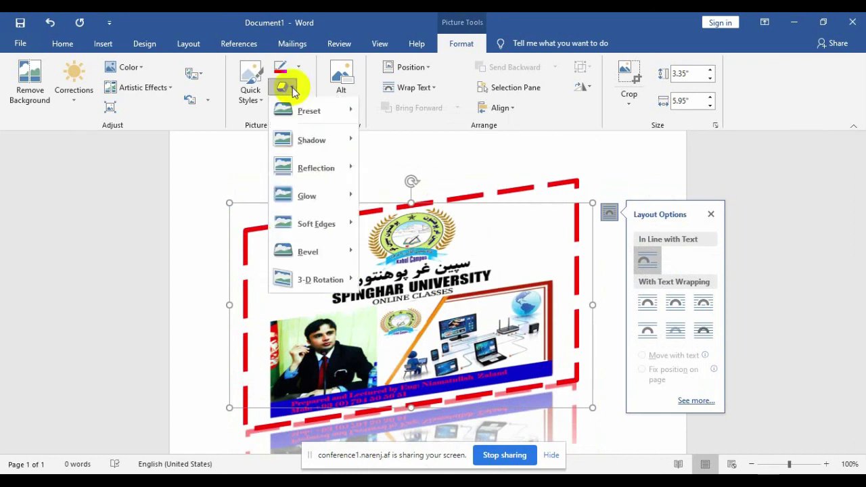
mouse_move(335, 252)
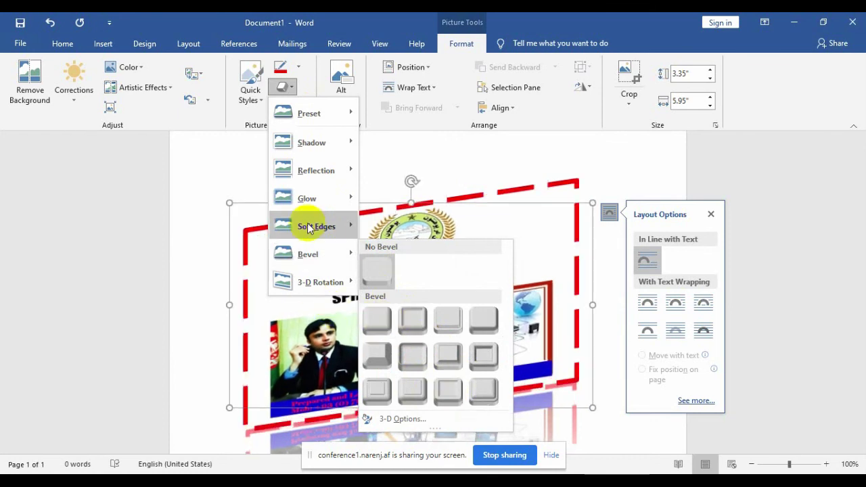
click(291, 82)
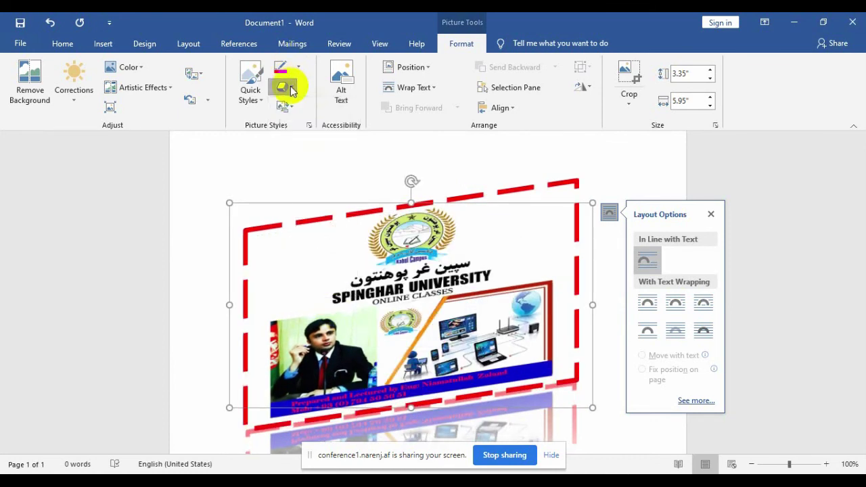
click(188, 99)
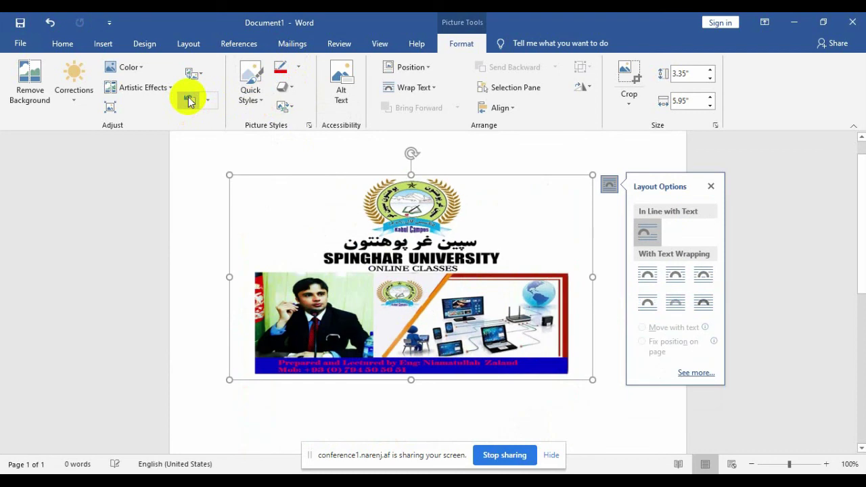
Choose Circular Picture Callout from the Picture Layout gallery for the banner
click(288, 108)
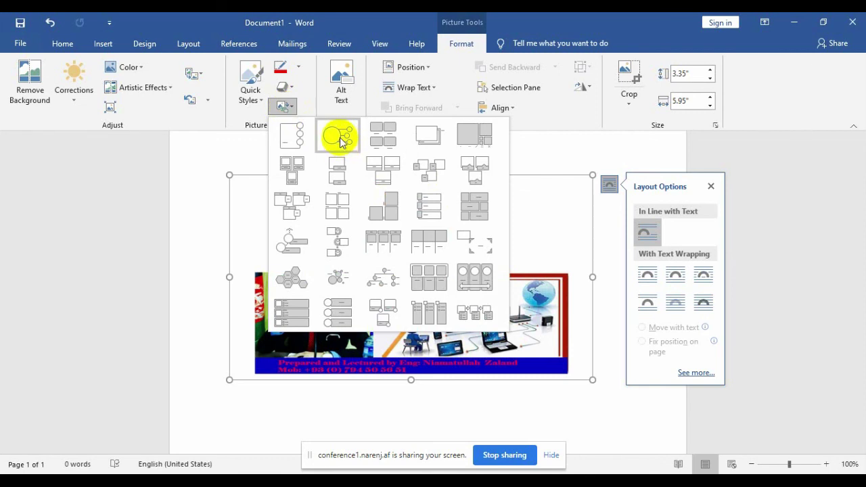
click(341, 138)
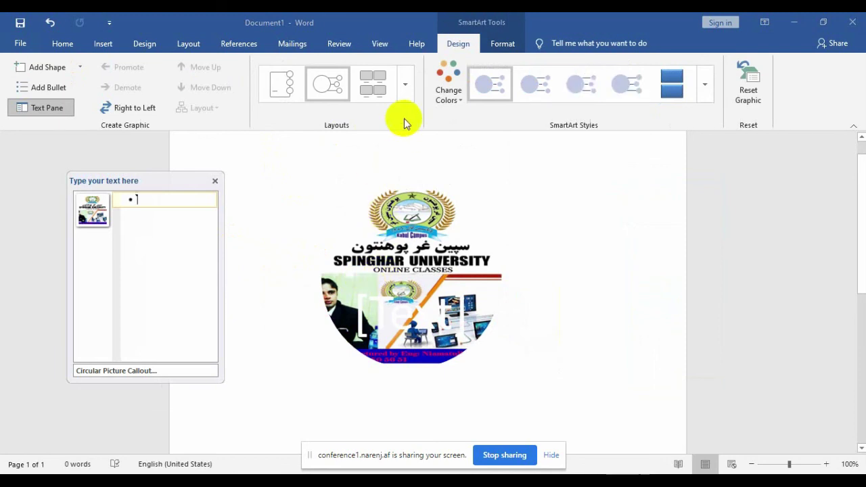
Apply the Bending Picture Caption List layout, then type and erase a test caption
click(406, 90)
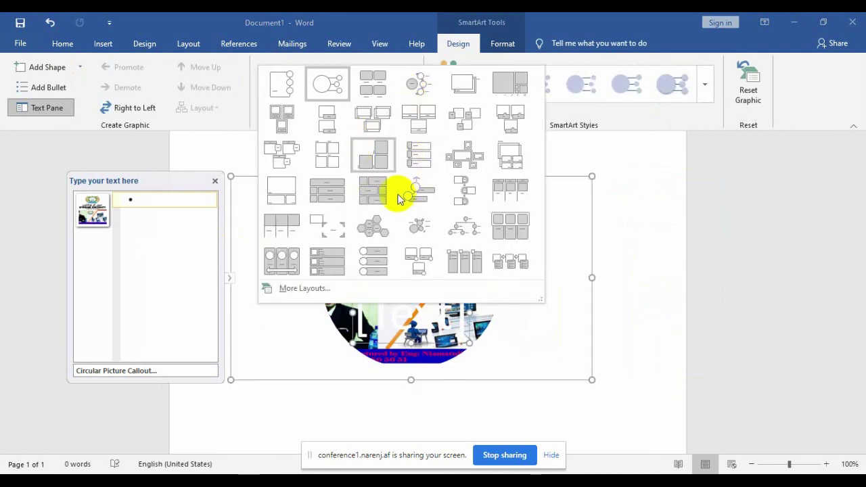
click(513, 115)
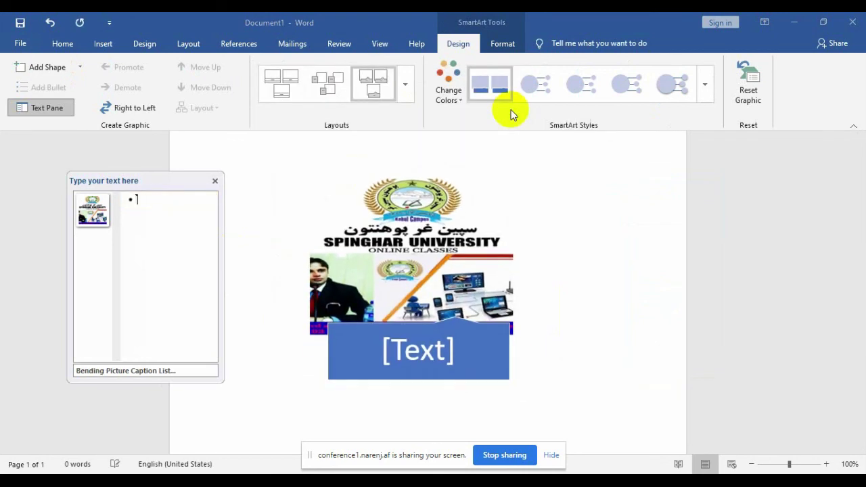
key(Escape)
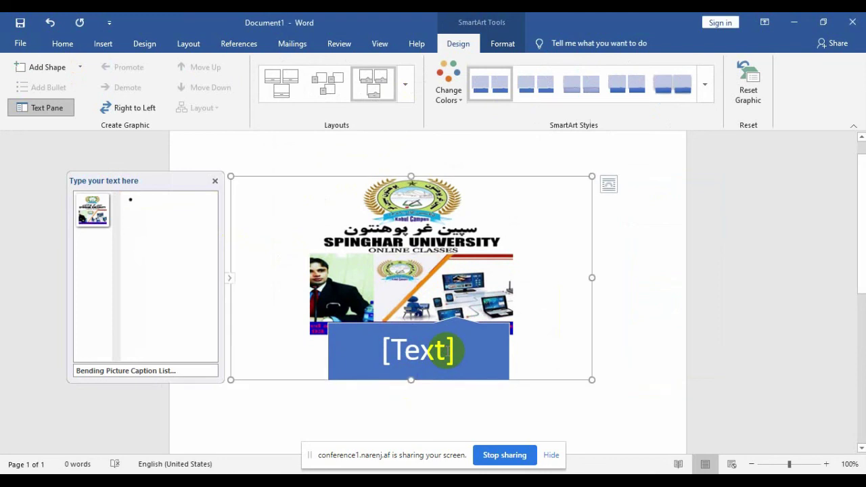
key(Escape)
click(419, 358)
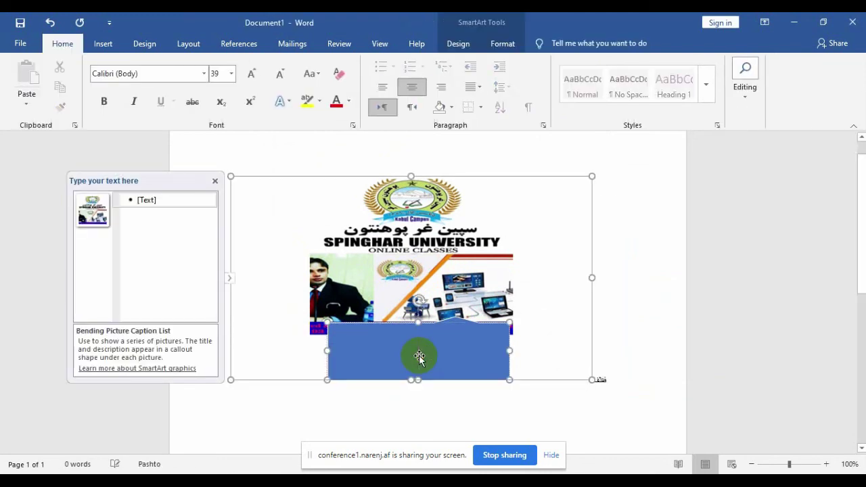
text(قثقثقفقصفنثققفف)
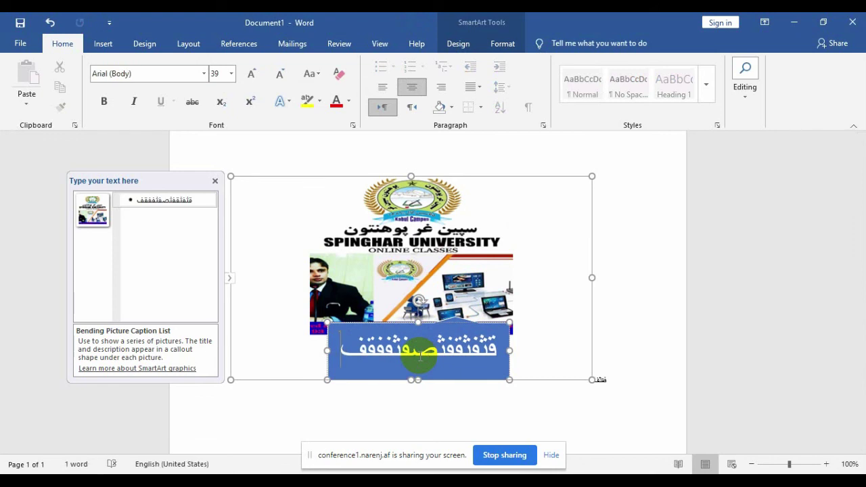
key(BackSpace)
key(BackSpace)
key(BackSpace)
key(BackSpace)
key(BackSpace)
key(BackSpace)
key(BackSpace)
key(BackSpace)
key(BackSpace)
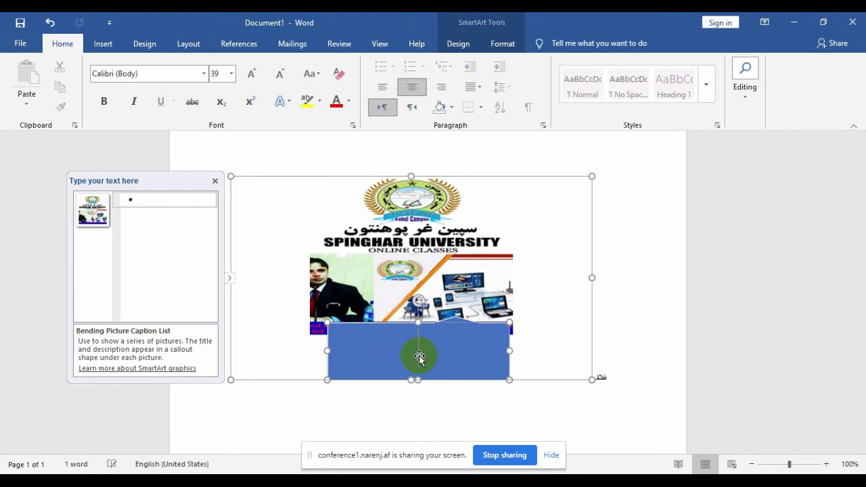
Close the text pane and undo three times to restore the plain 3.35" × 5.95" banner
click(215, 181)
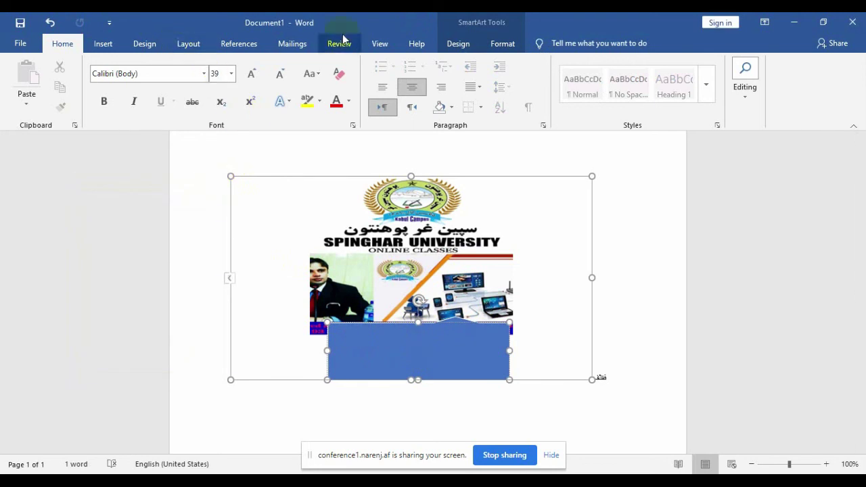
click(509, 45)
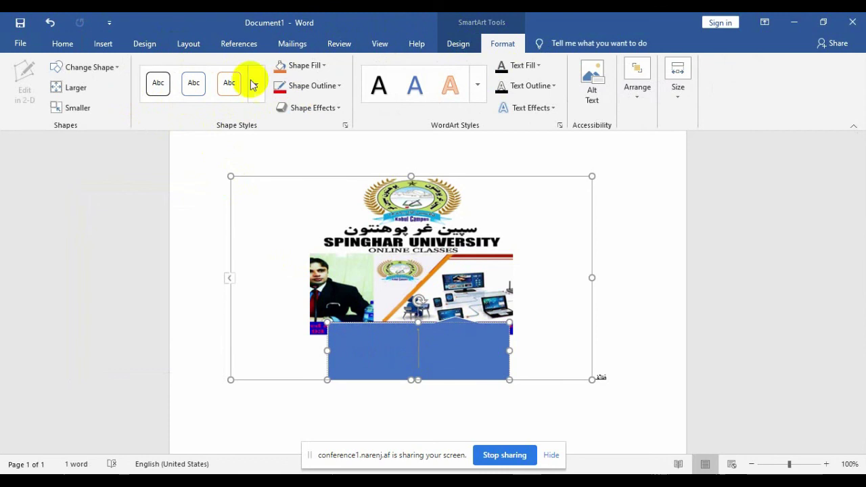
click(353, 235)
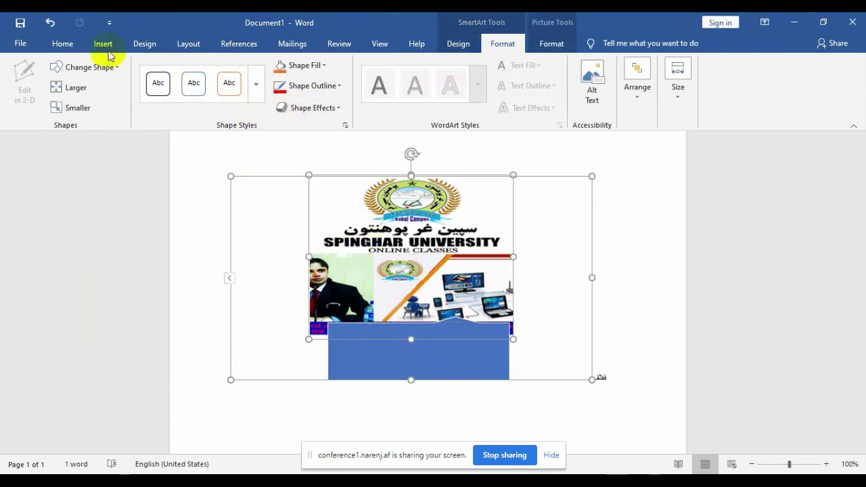
click(280, 198)
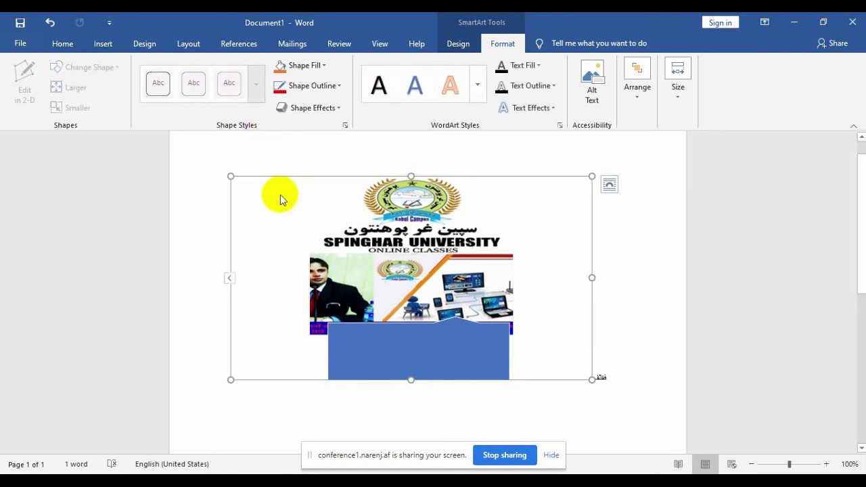
key(ctrl+z)
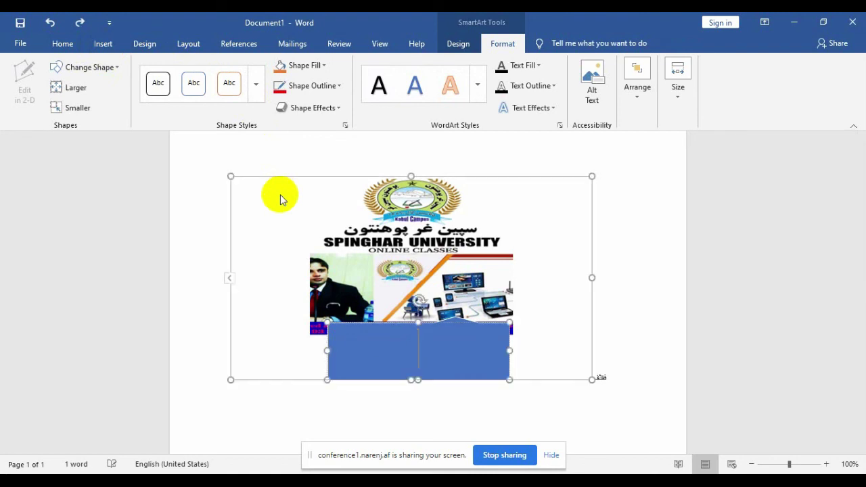
key(ctrl+z)
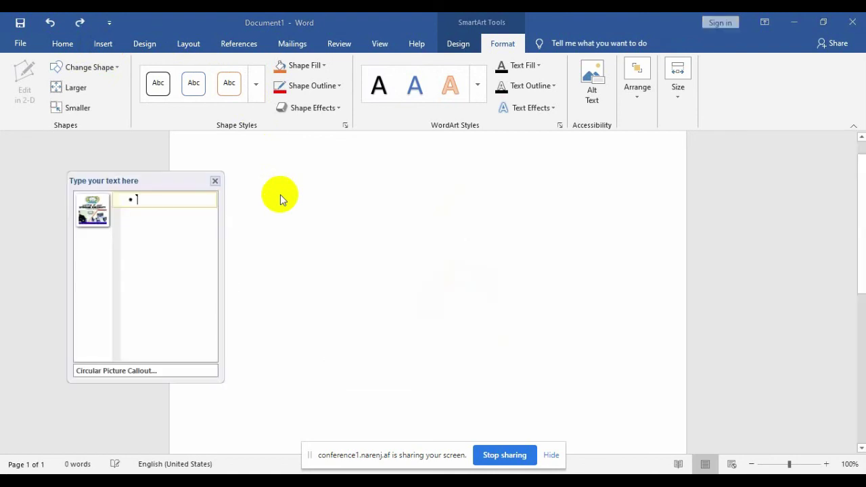
key(ctrl+z)
click(280, 196)
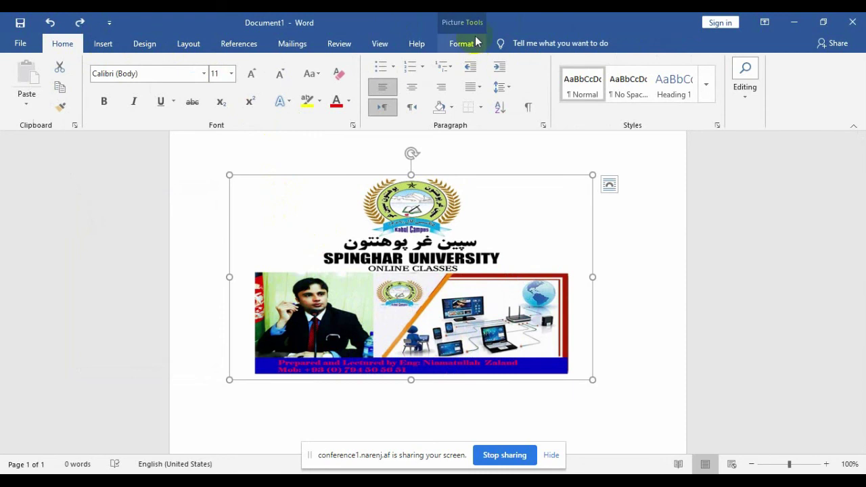
scroll(168, 125, down, 9)
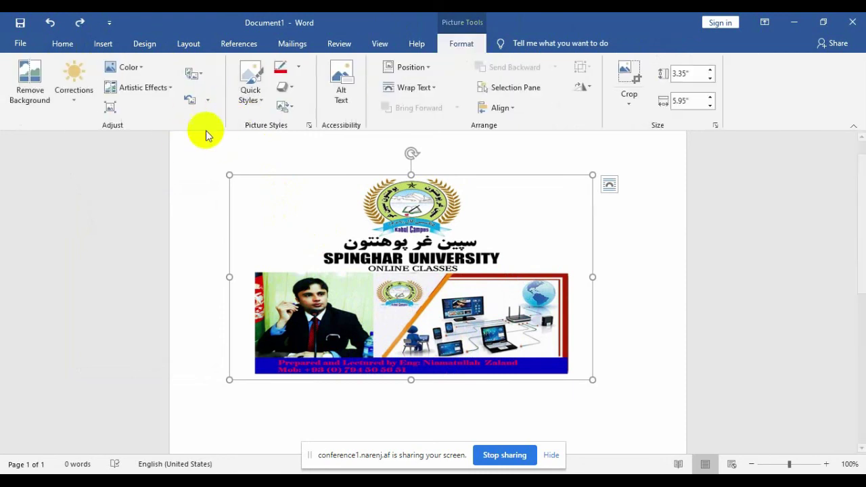
Bring up the Alt Text pane from the Picture Format ribbon
click(290, 113)
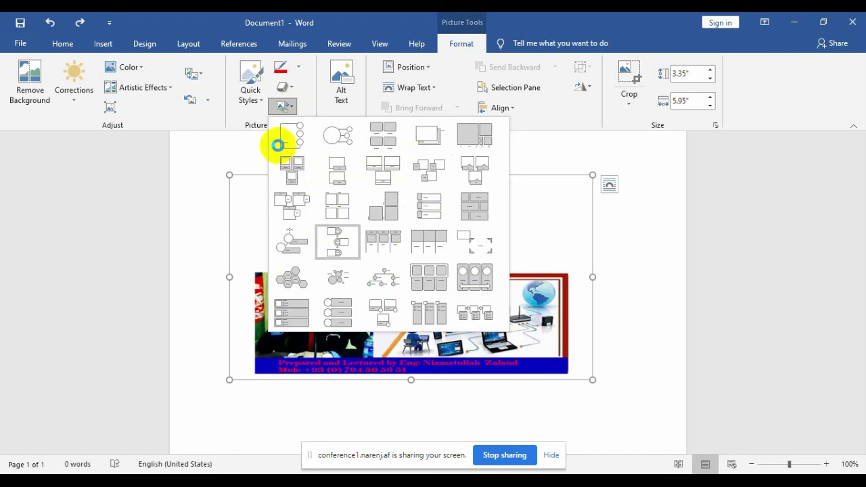
click(342, 93)
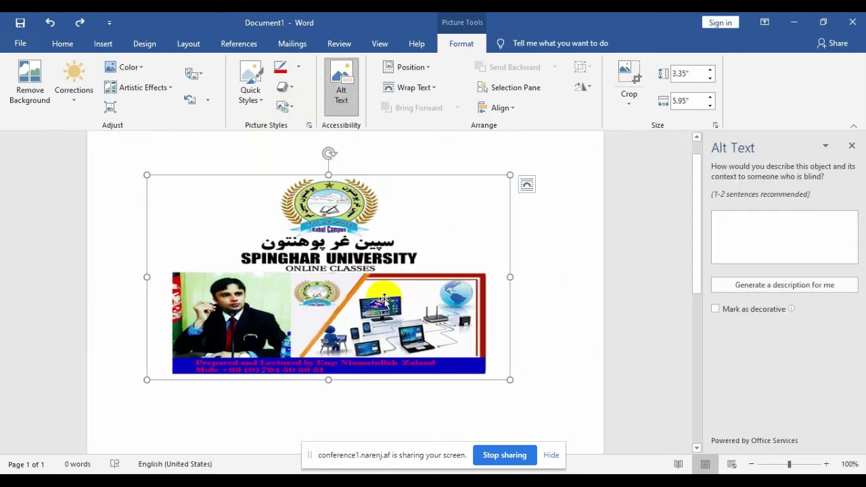
Type 'ب شس ب' as the banner's alt text description, then close the pane
click(768, 230)
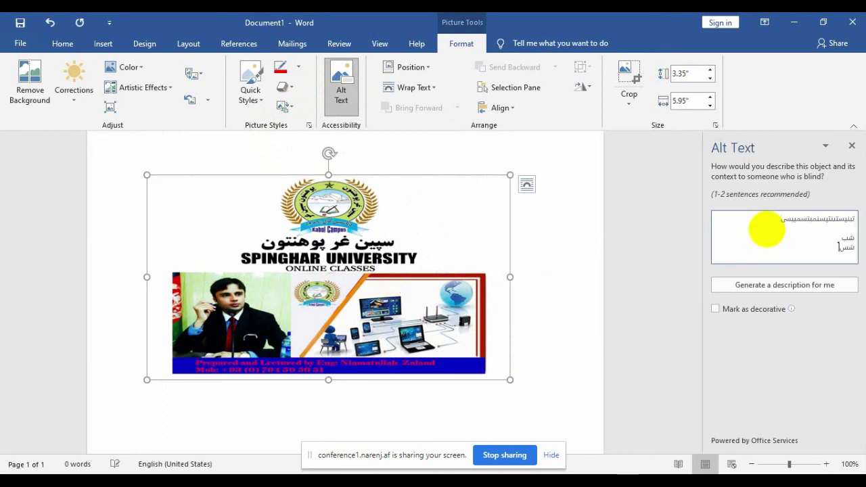
text(ب شس ب)
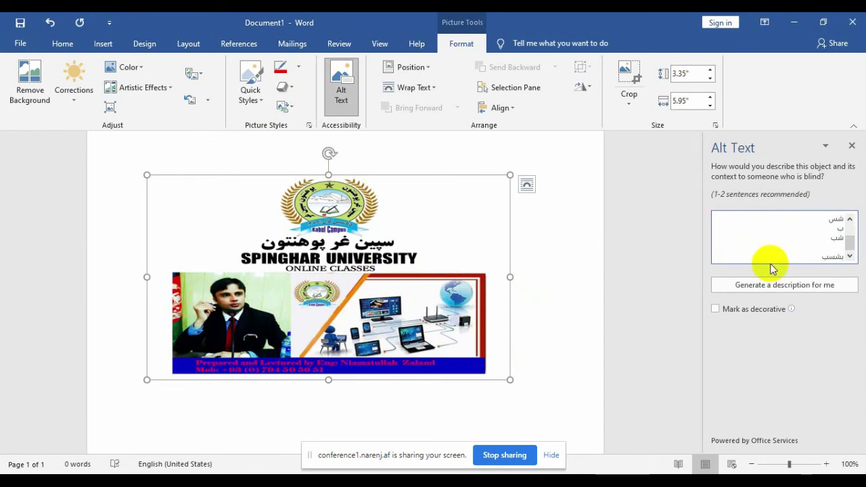
drag(805, 255, 852, 160)
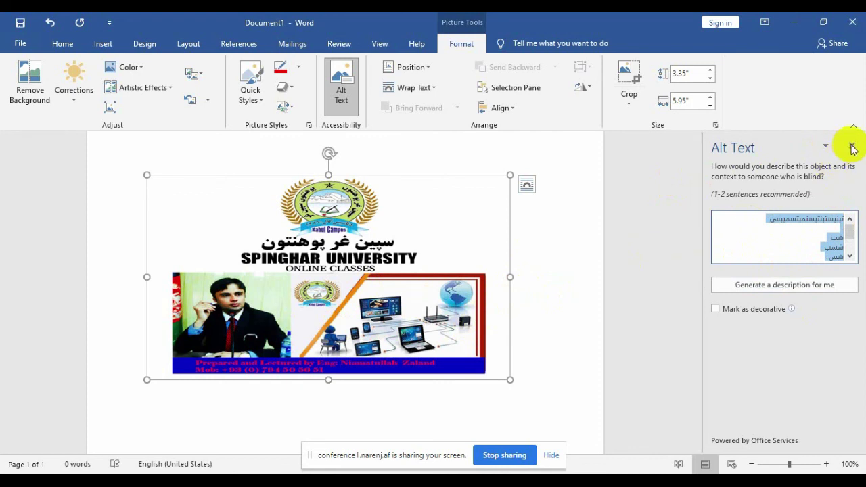
click(852, 148)
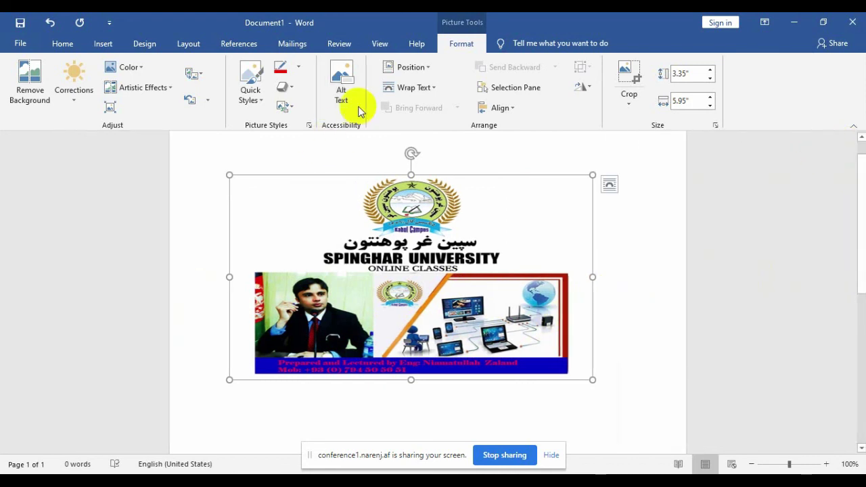
Position the banner picture in the middle centre of the page
click(427, 70)
click(428, 70)
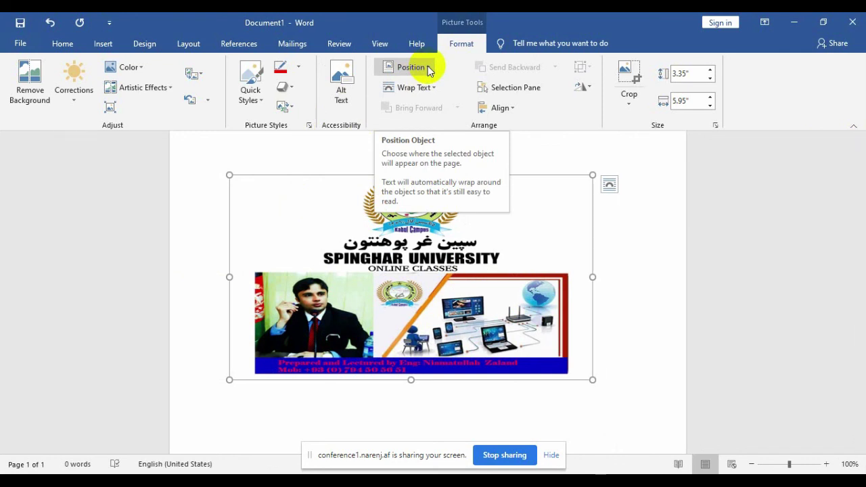
click(427, 70)
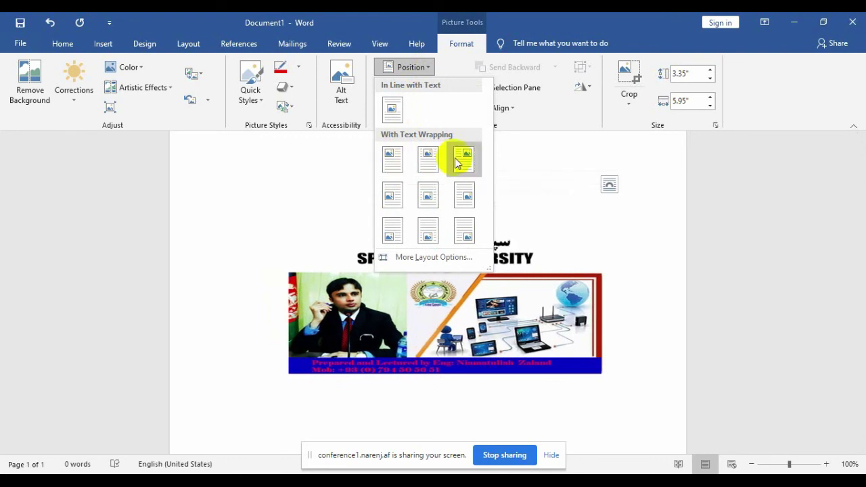
click(436, 197)
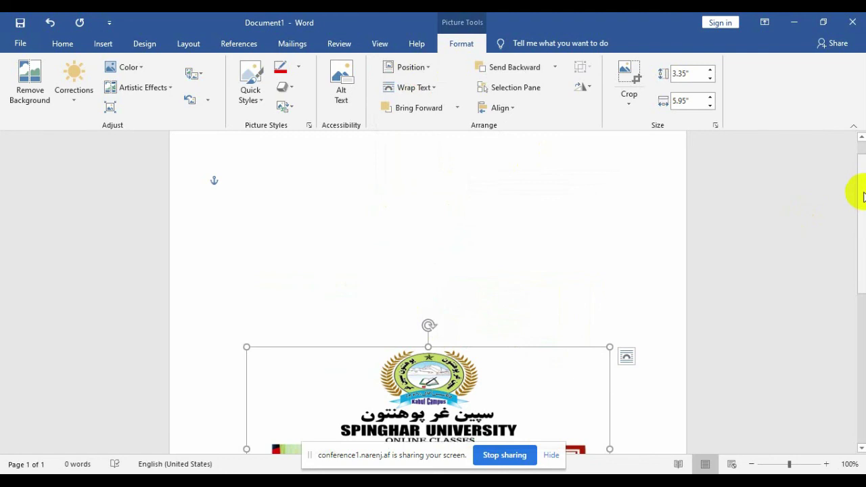
mouse_move(862, 195)
mouse_down()
mouse_move(861, 357)
mouse_move(840, 232)
mouse_move(860, 265)
mouse_move(845, 180)
mouse_up()
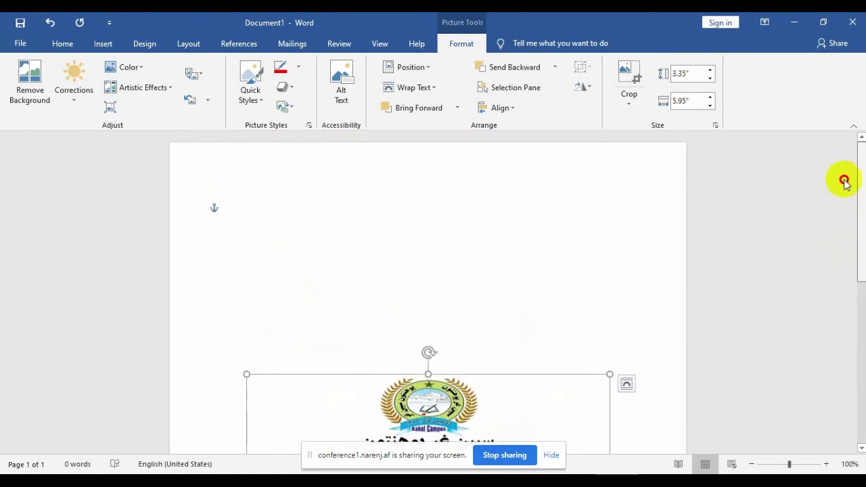
Move the banner to the top centre with square wrapping, then nudge it slightly lower
click(423, 67)
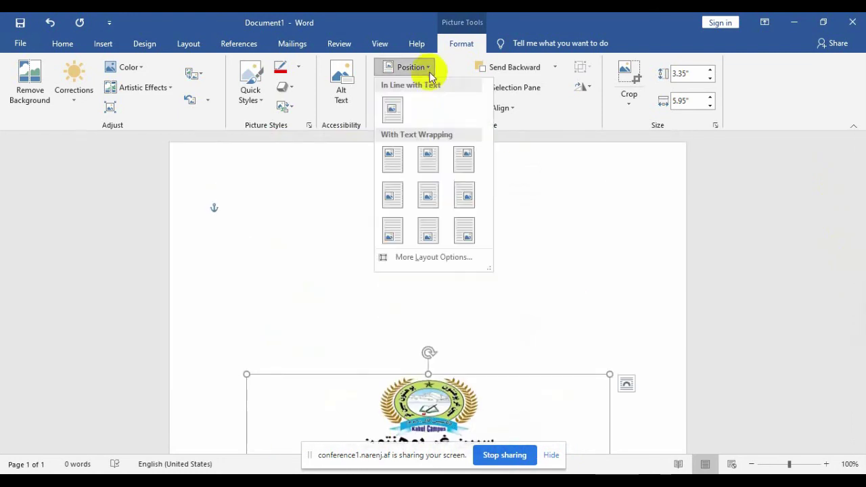
click(428, 161)
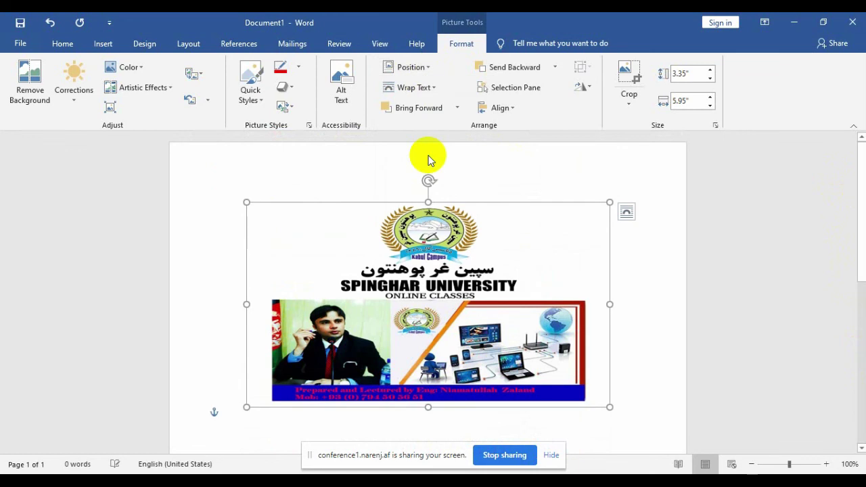
click(431, 88)
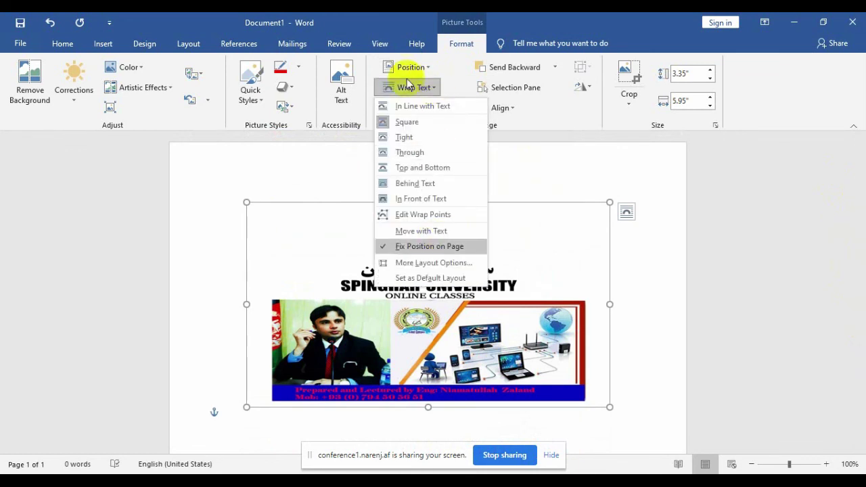
click(617, 269)
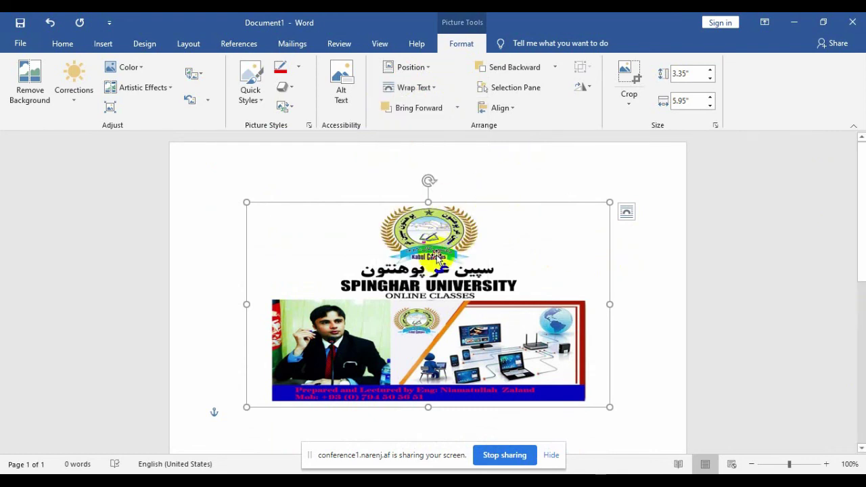
drag(445, 252, 450, 316)
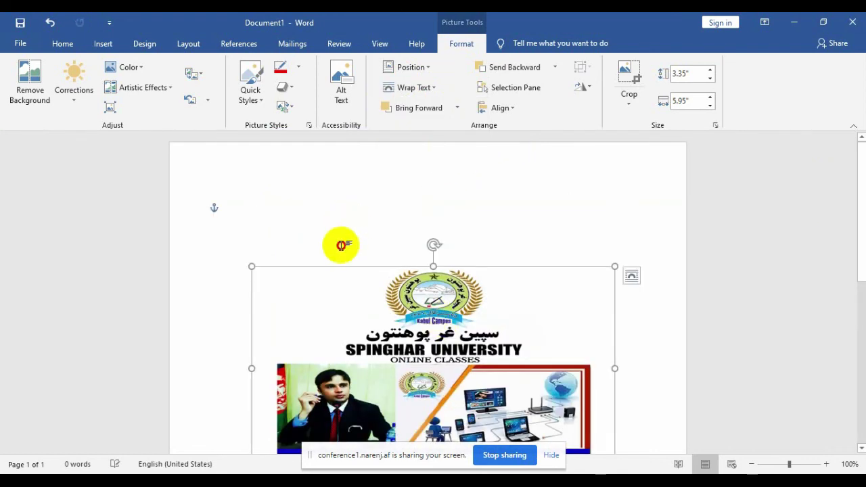
With the keyboard set to English, enter =rand() at the top to generate sample paragraphs
click(341, 245)
key(alt+shift)
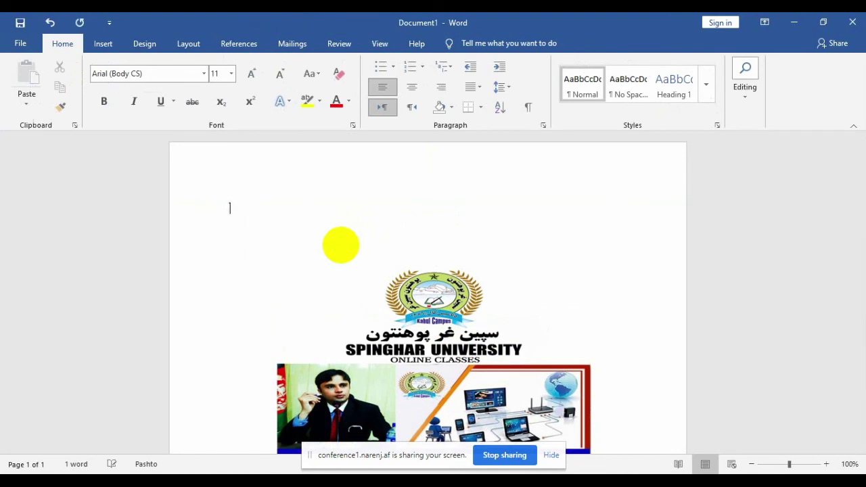
key(alt)
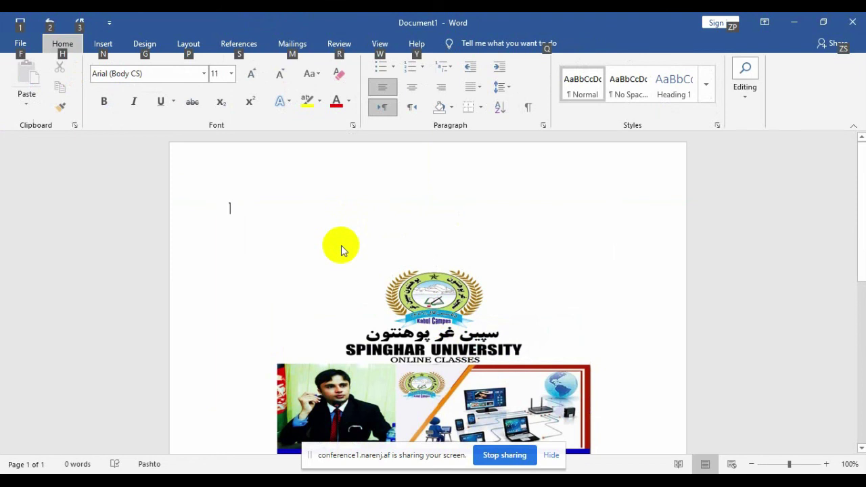
key(alt+shift)
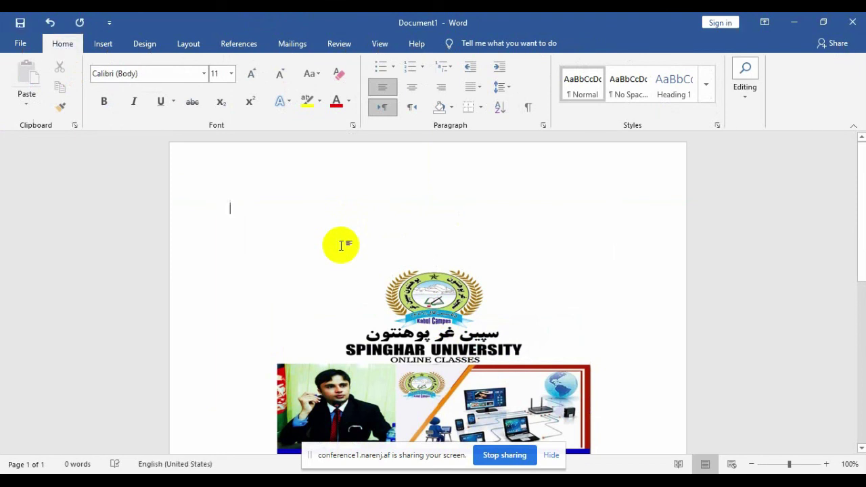
text(=rand()
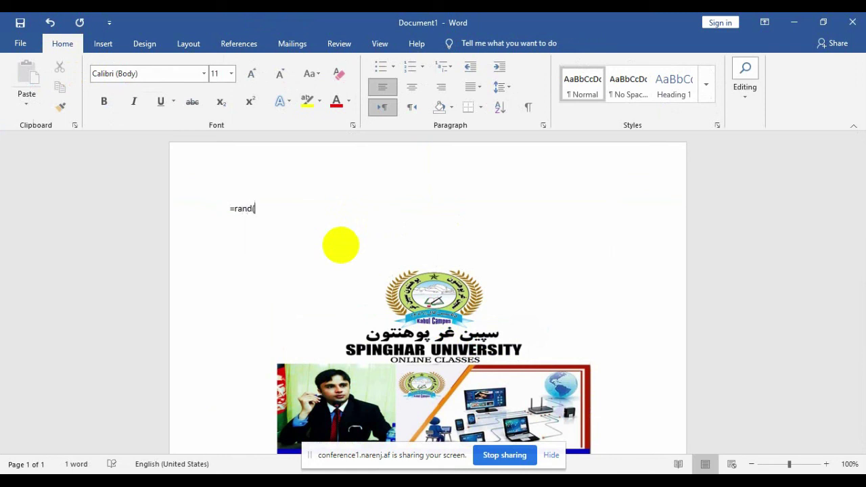
key(Return)
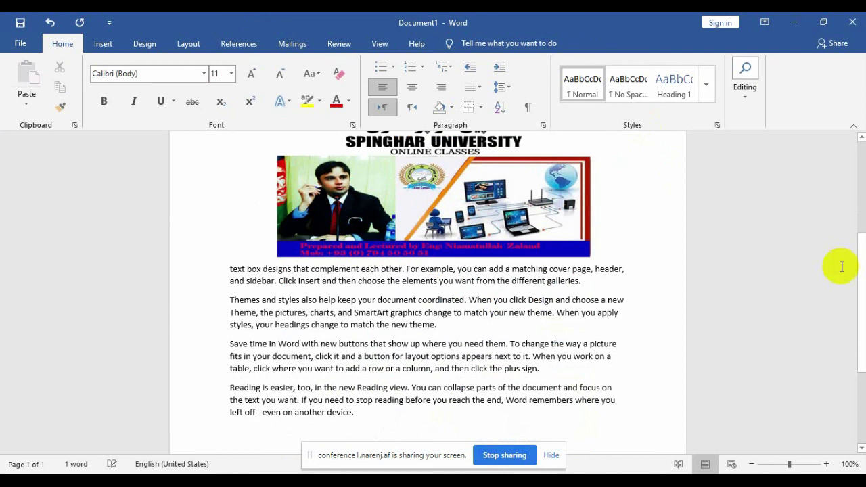
drag(864, 296, 861, 239)
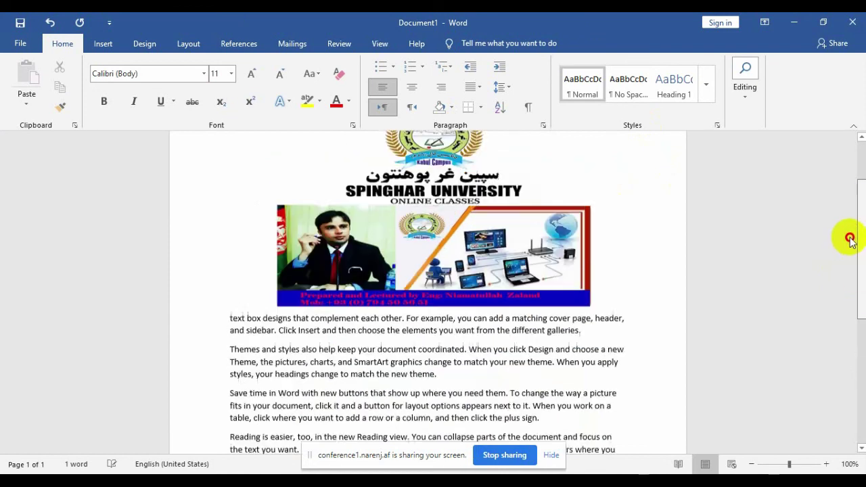
Shrink the banner picture from its corner to 2.34" by 4.16" so text wraps beside it
click(506, 308)
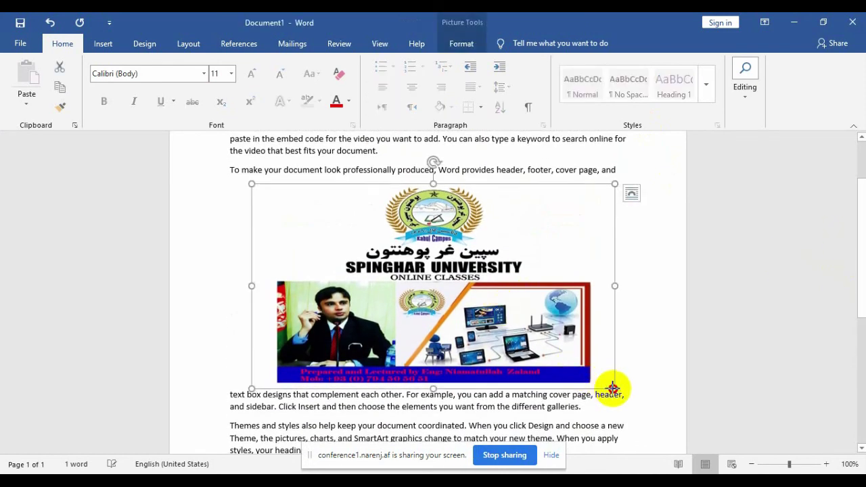
drag(613, 389, 536, 325)
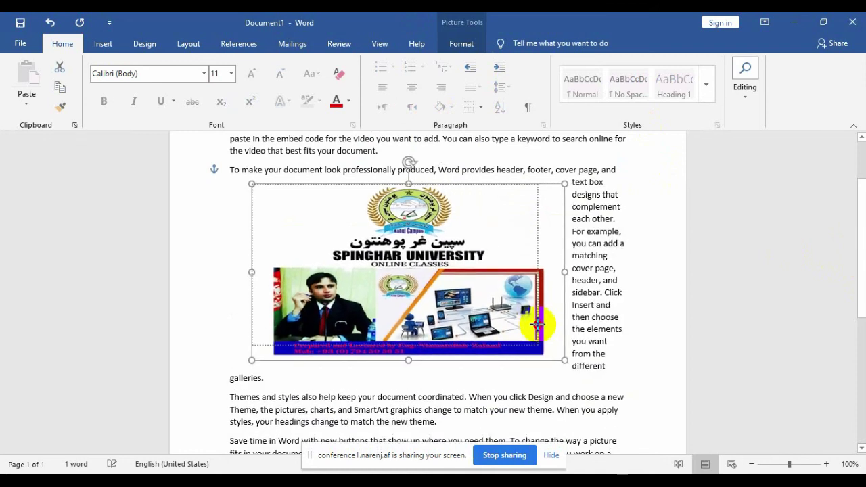
drag(537, 324, 483, 327)
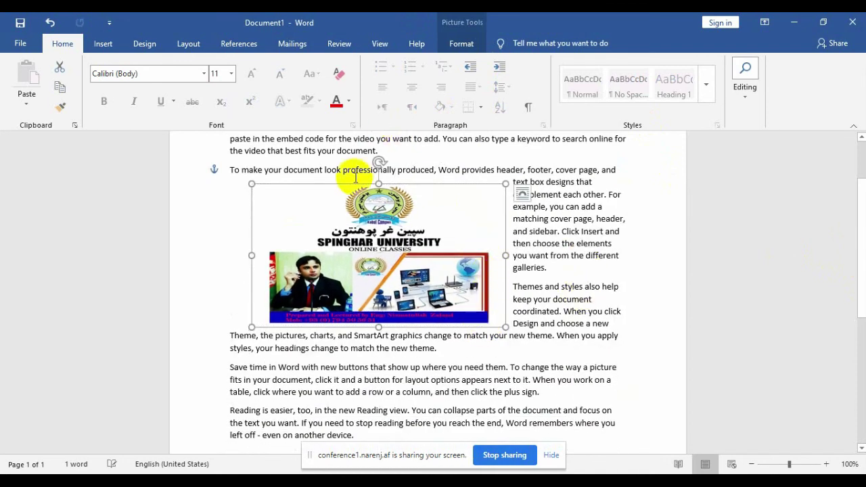
click(455, 45)
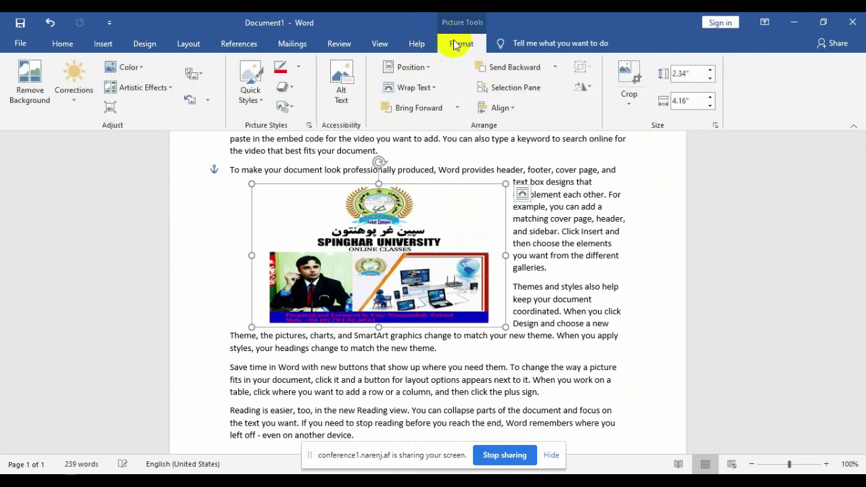
click(435, 87)
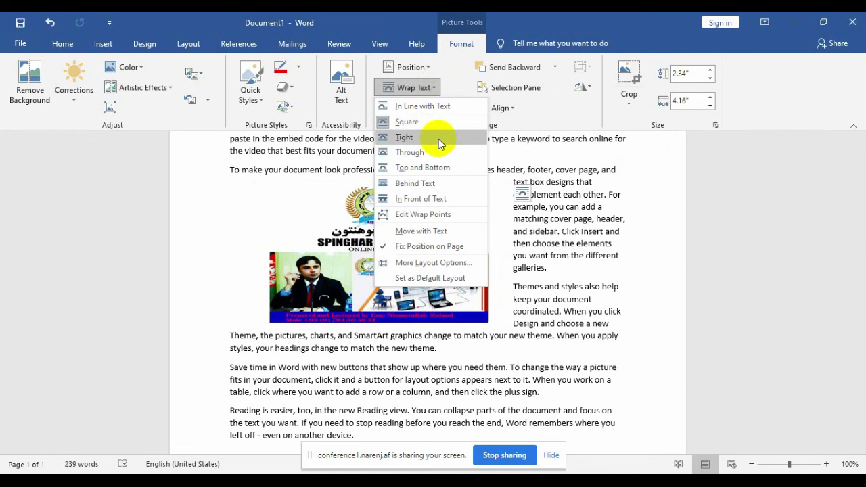
Switch the banner's wrapping to Behind Text, then In Front of Text, then Behind Text again
click(442, 189)
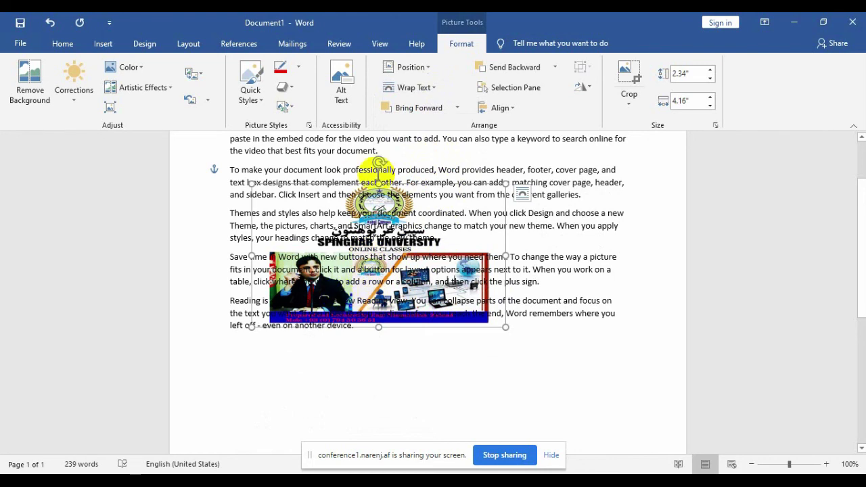
click(431, 90)
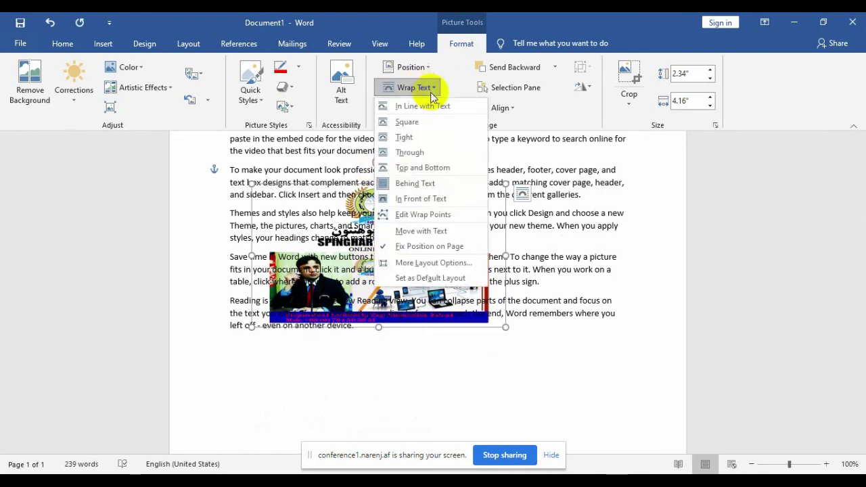
click(440, 199)
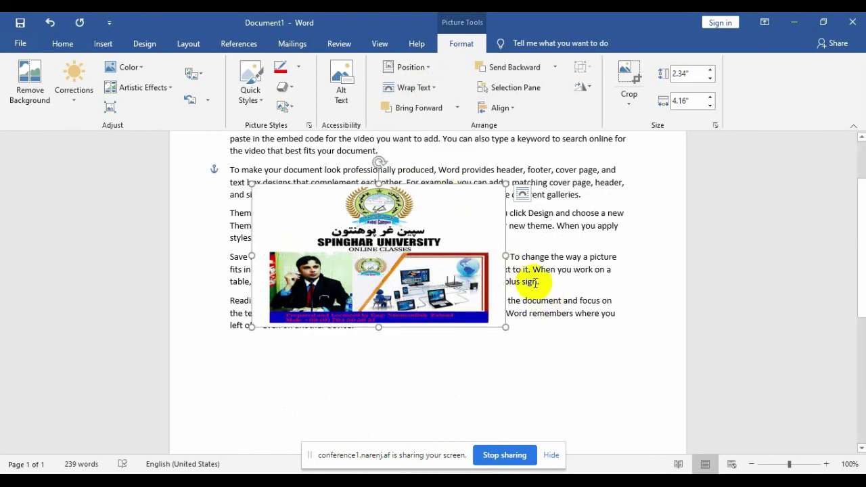
click(434, 88)
click(415, 184)
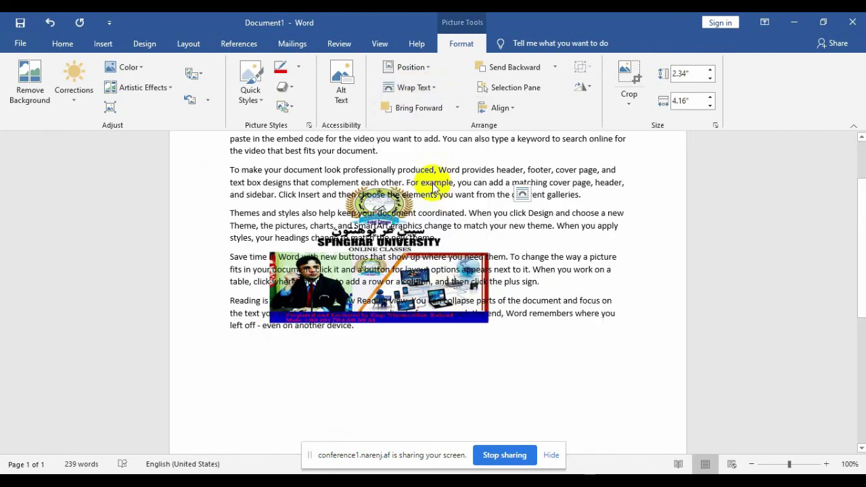
Deselect and reselect the banner to bring up its wrapping choices again
click(348, 280)
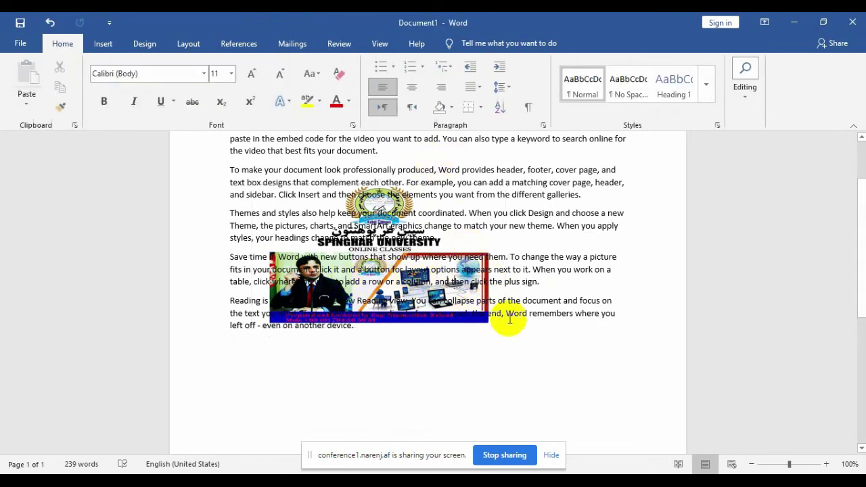
click(454, 289)
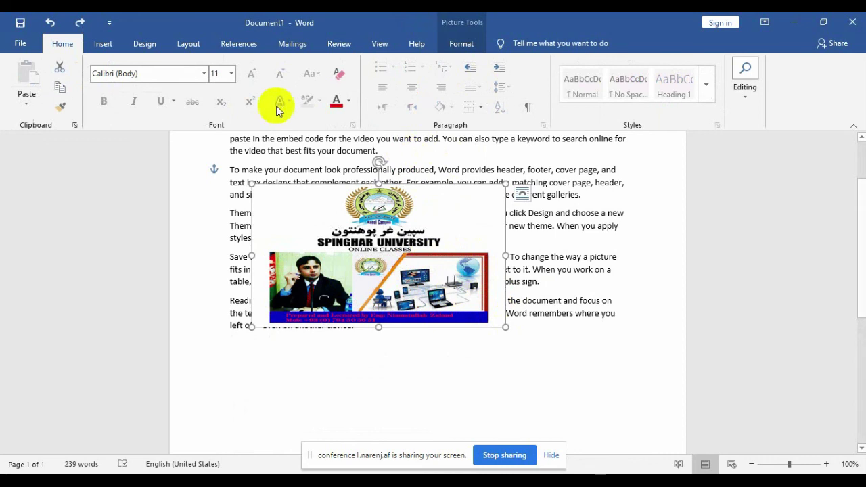
click(458, 45)
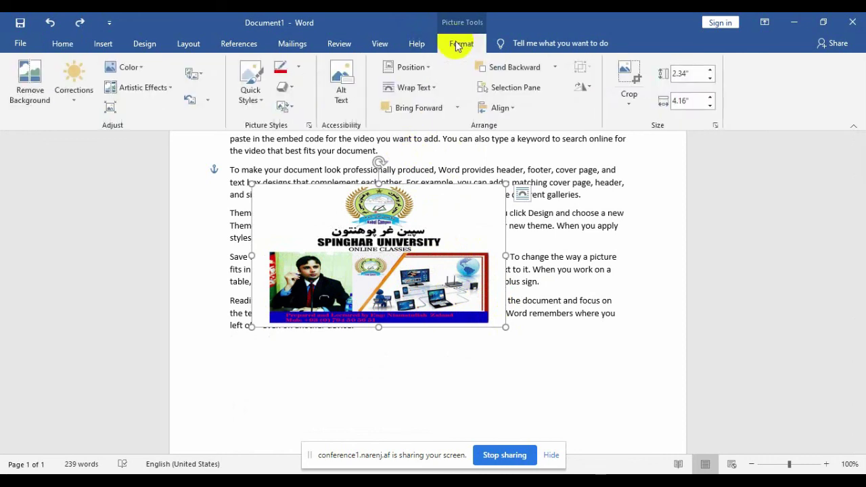
click(436, 91)
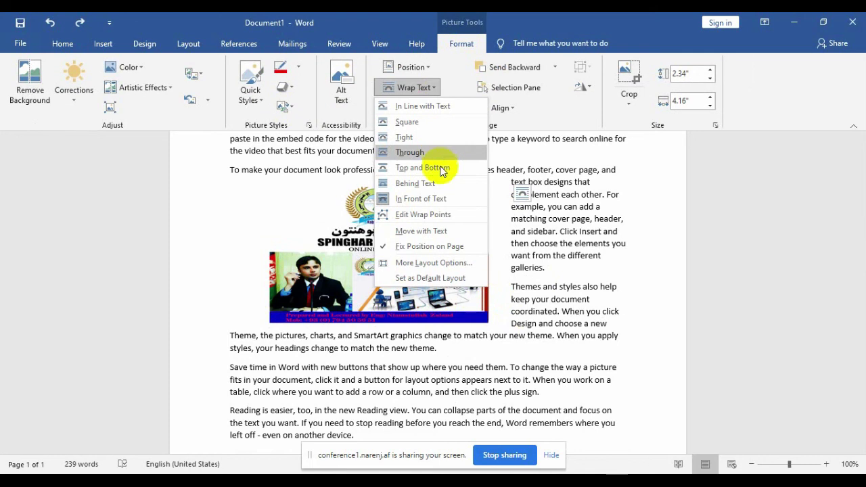
Edit the banner's wrap points, dragging the top-right and top-left corners inward to slant the text edge
click(436, 214)
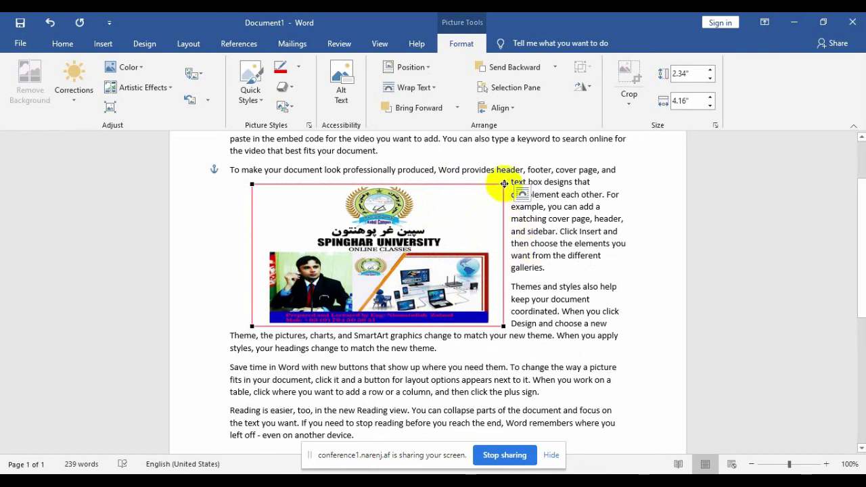
drag(504, 183, 528, 180)
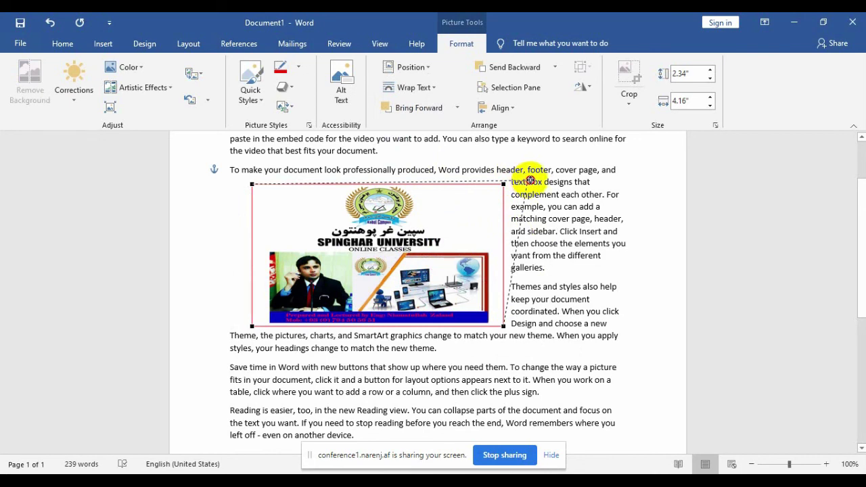
drag(531, 180, 489, 195)
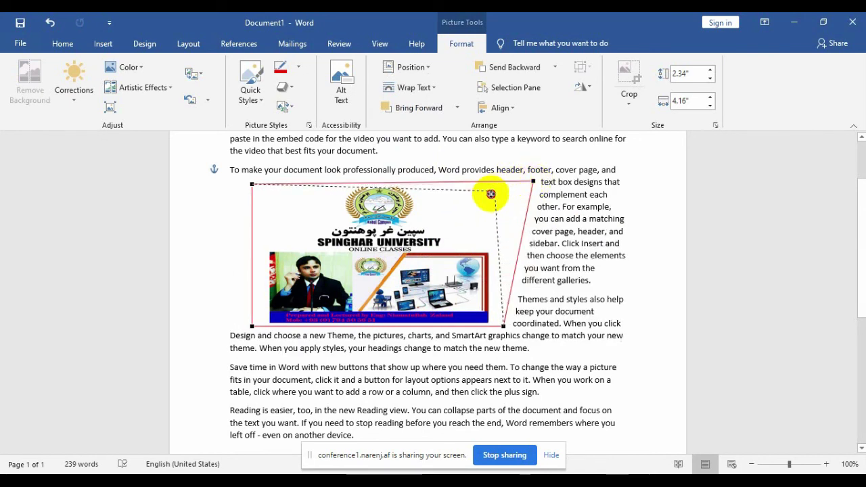
drag(489, 195, 473, 199)
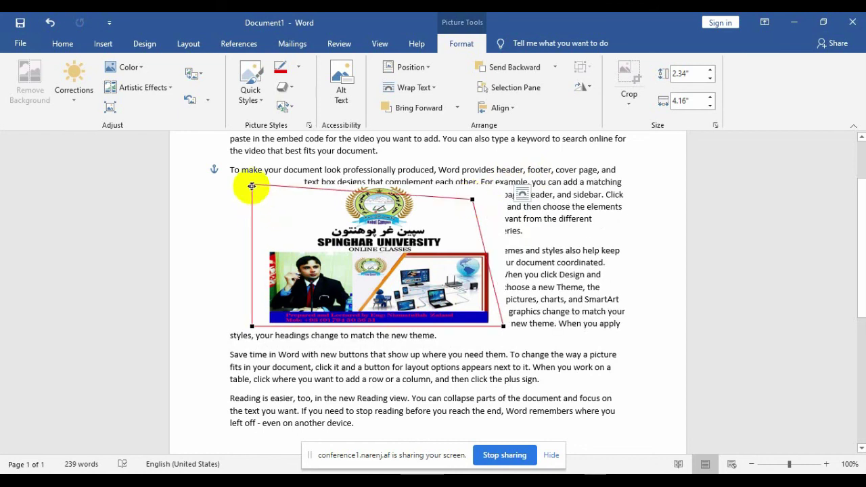
mouse_move(251, 186)
mouse_down()
mouse_move(253, 212)
mouse_move(273, 209)
mouse_move(247, 209)
mouse_up()
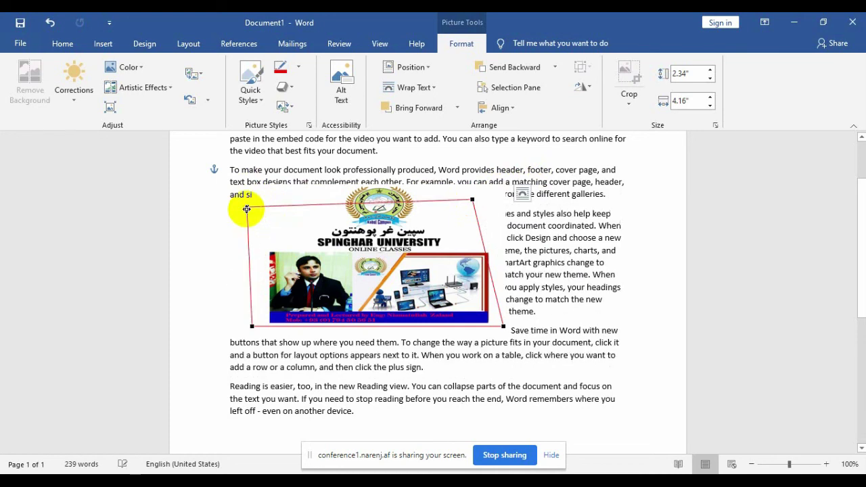
key(ctrl+z)
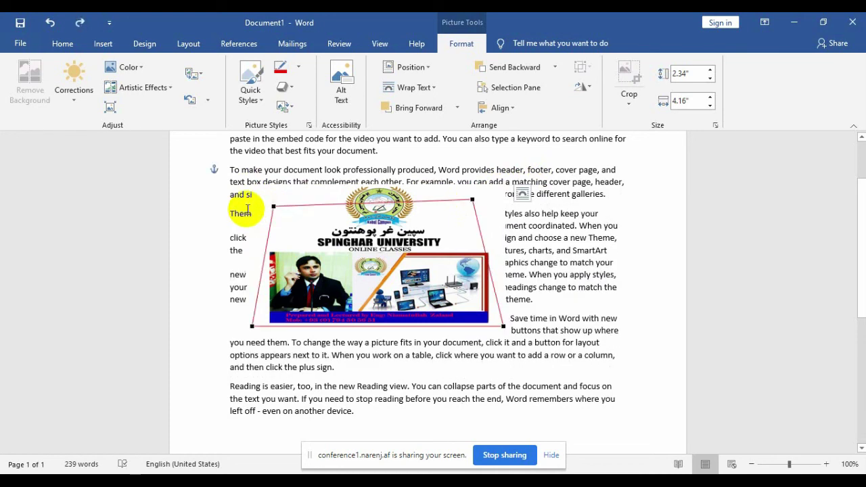
key(ctrl+z)
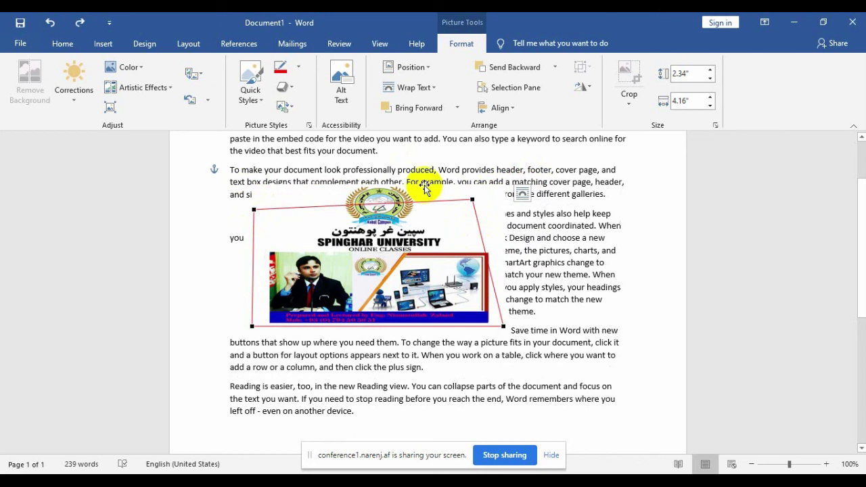
click(426, 92)
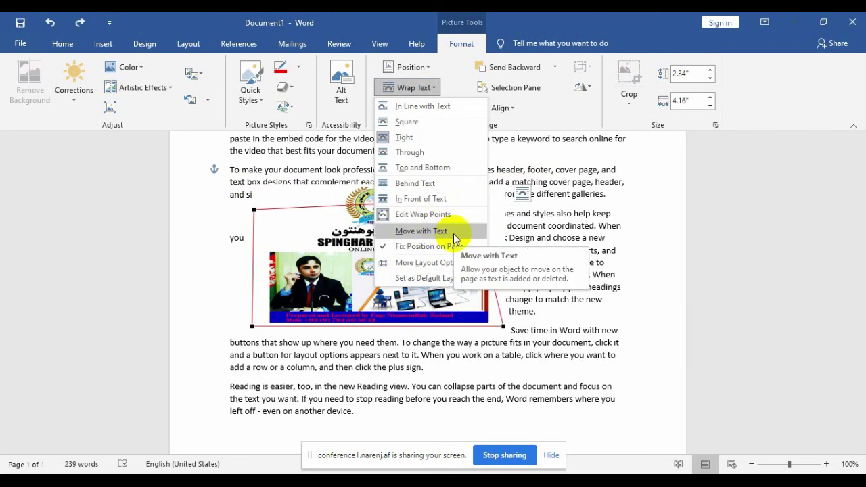
click(561, 214)
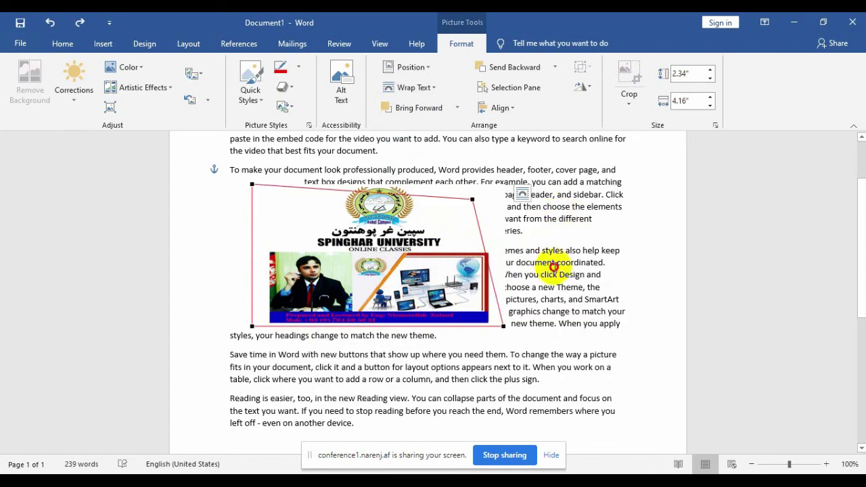
click(555, 262)
click(413, 285)
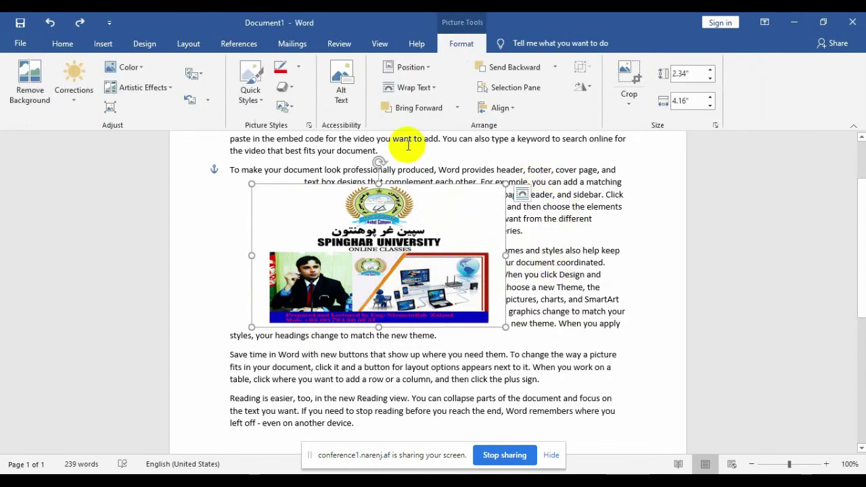
click(490, 365)
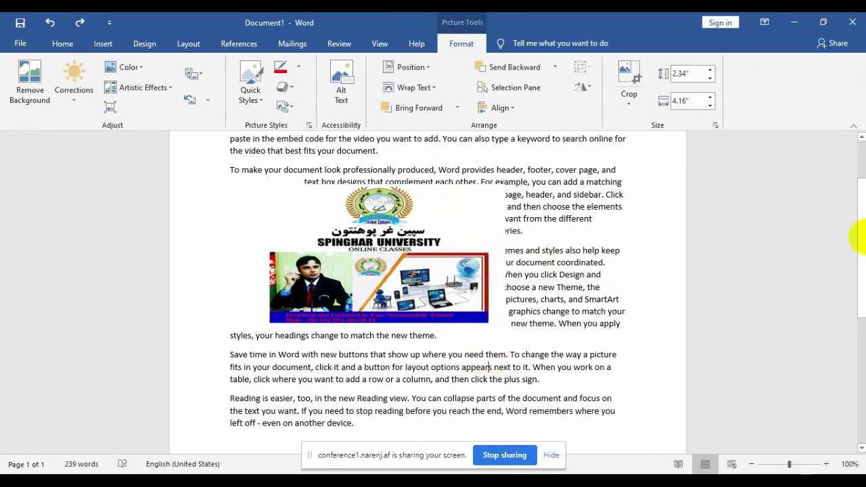
drag(862, 243, 858, 203)
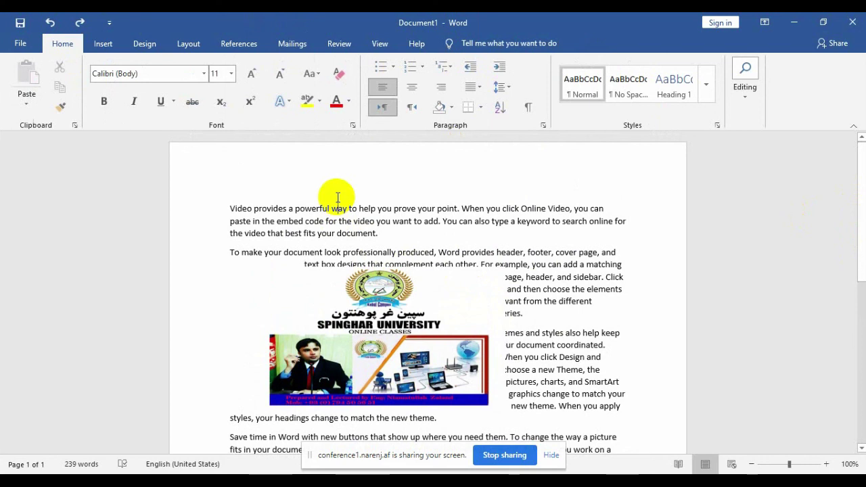
Type test lines into the first paragraph to confirm the banner stays put, then undo them
click(337, 198)
text(dksjfsdjflksdfsdf)
key(Return)
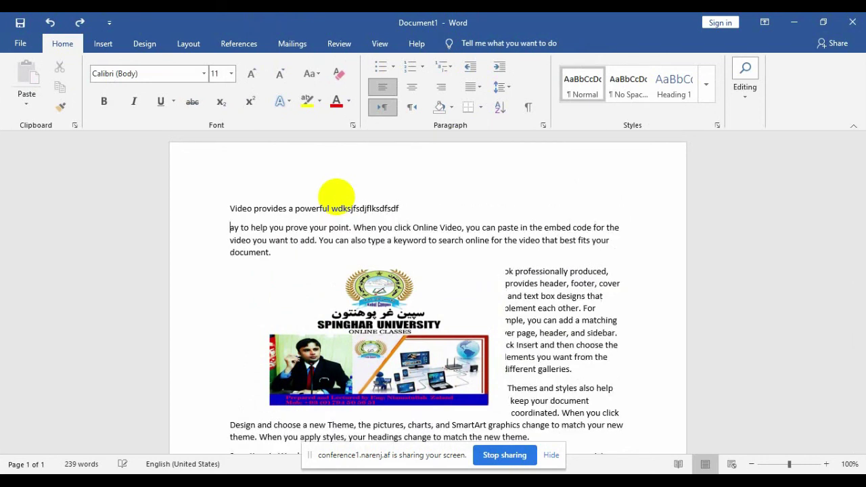
text(sd fds f dsf dsf s)
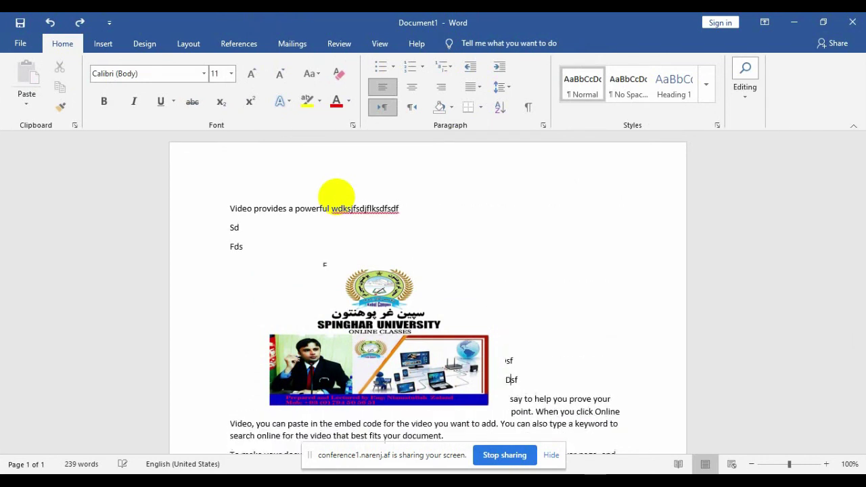
text(df dsf dsfdsf )
text(dsffff)
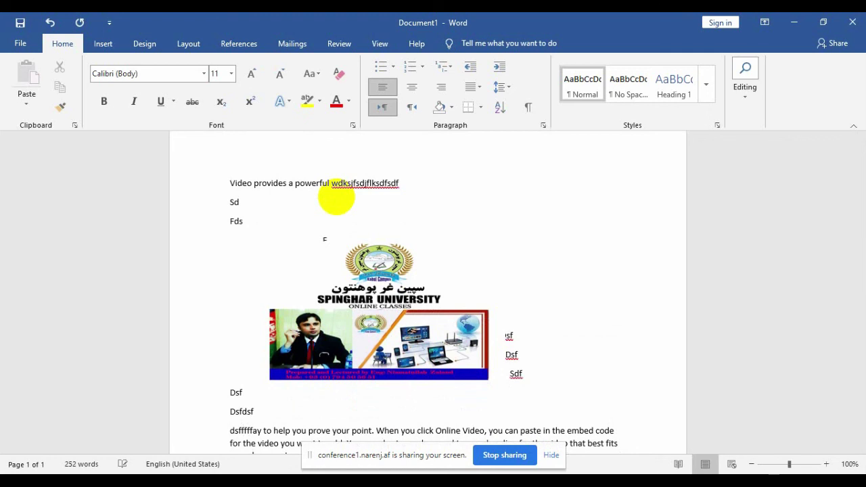
text(f dsfds fdsfdf)
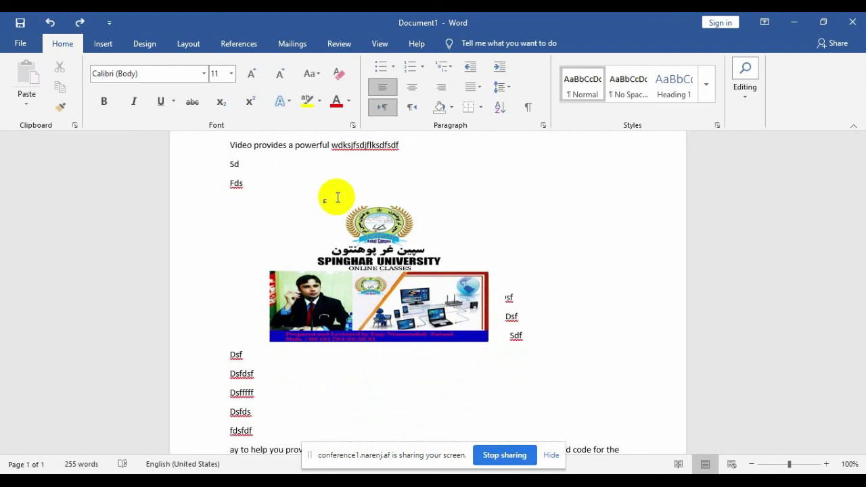
key(ctrl+z)
key(ctrl+z)
key(ctrl+z)
key(ctrl+z)
key(ctrl+z)
key(ctrl+z)
key(ctrl+z)
key(ctrl+z)
key(ctrl+z)
key(ctrl+z)
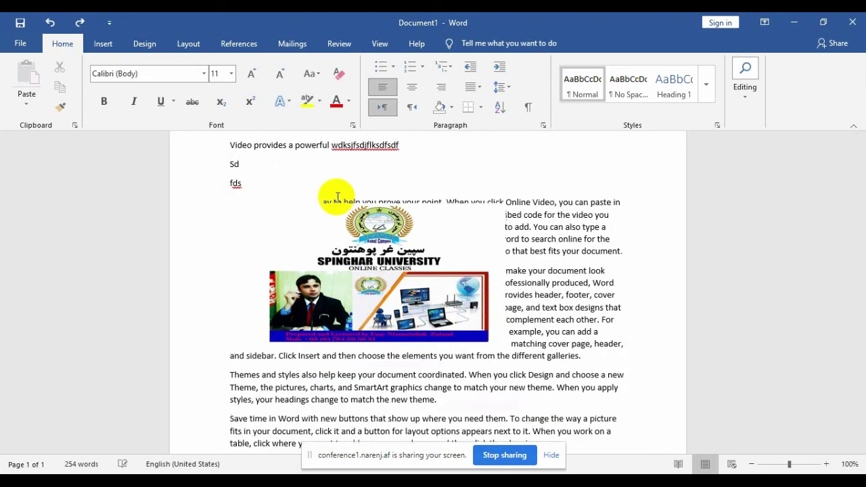
key(ctrl+z)
key(ctrl+z)
key(ctrl+z)
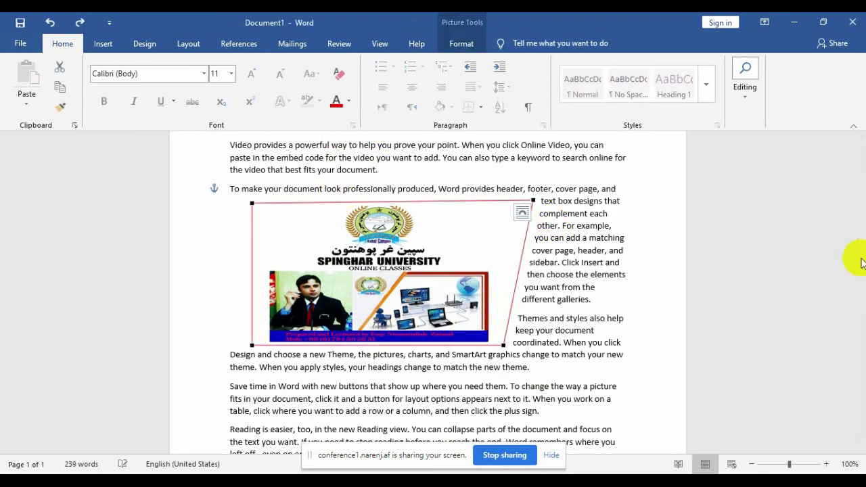
Reselect the banner picture and show its Picture Tools Format options
scroll(857, 259, up, 2)
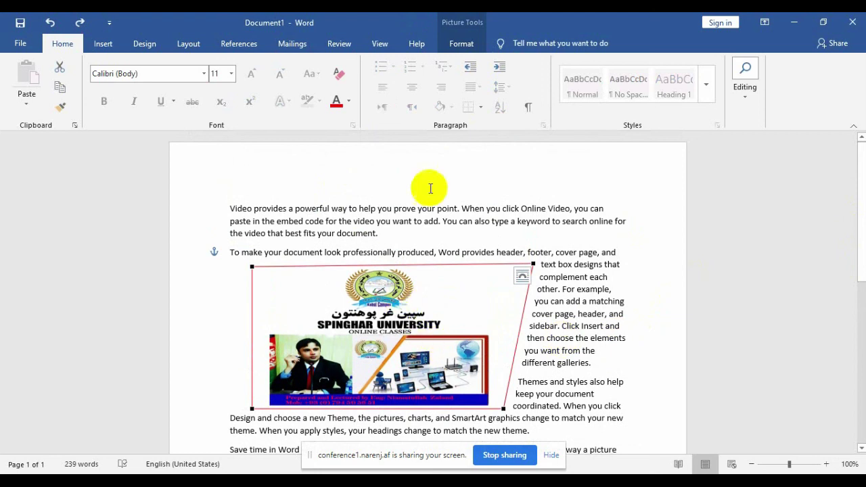
click(368, 321)
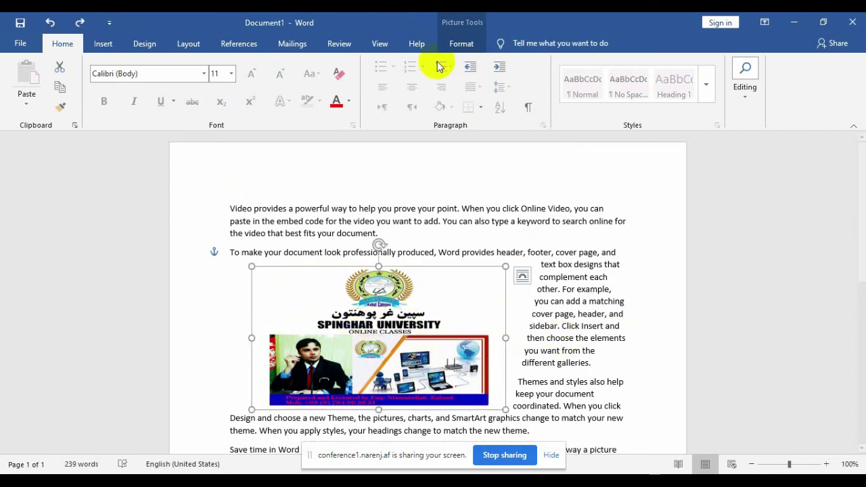
click(464, 44)
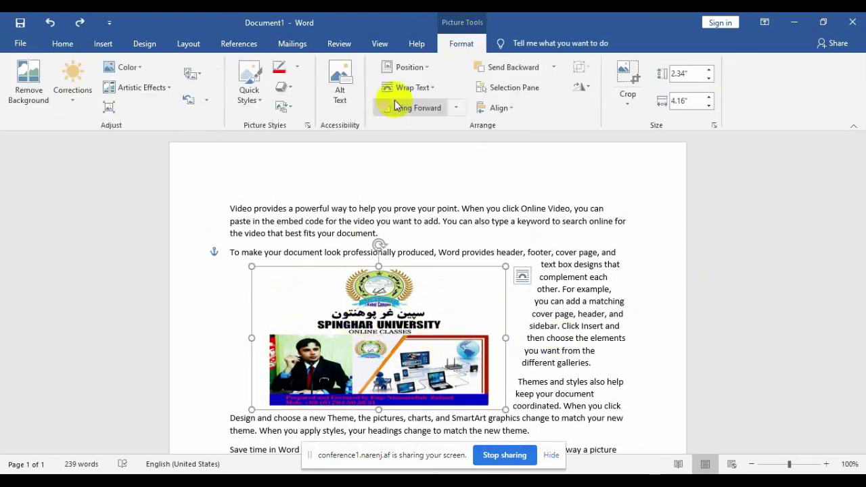
Set the banner to Move with Text and type test text into the paragraph beside it
click(433, 89)
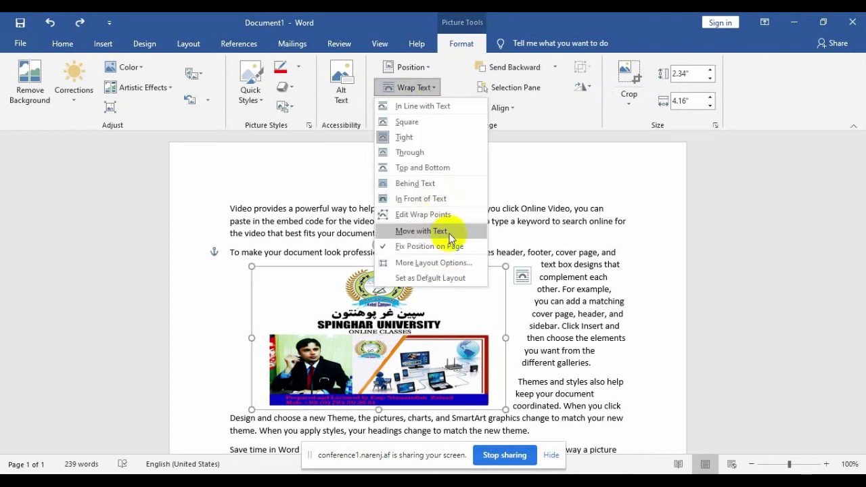
click(450, 232)
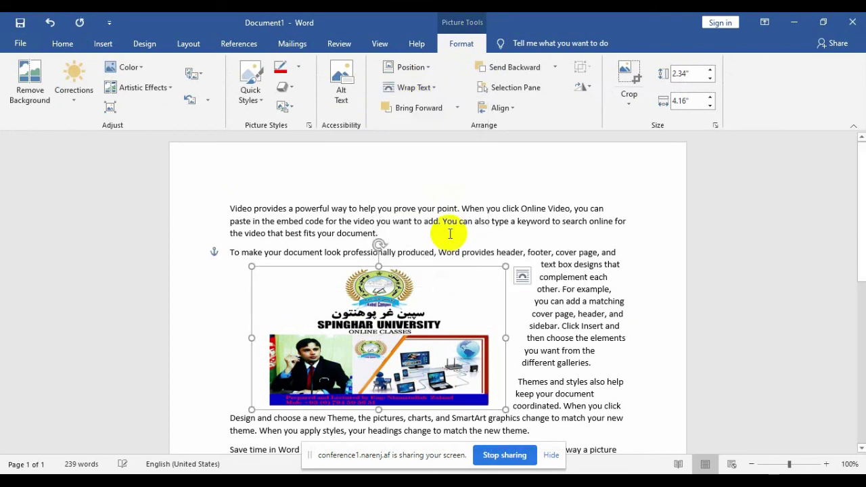
click(410, 251)
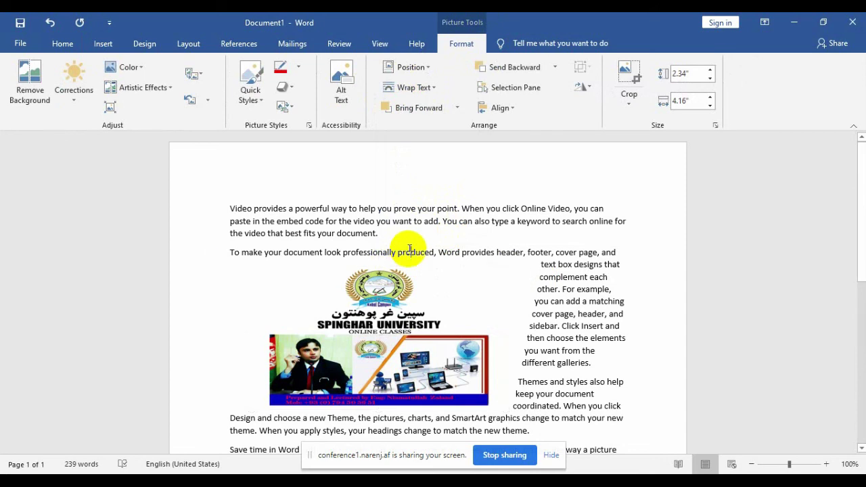
text(fdsjfdksljfldksjfdsf)
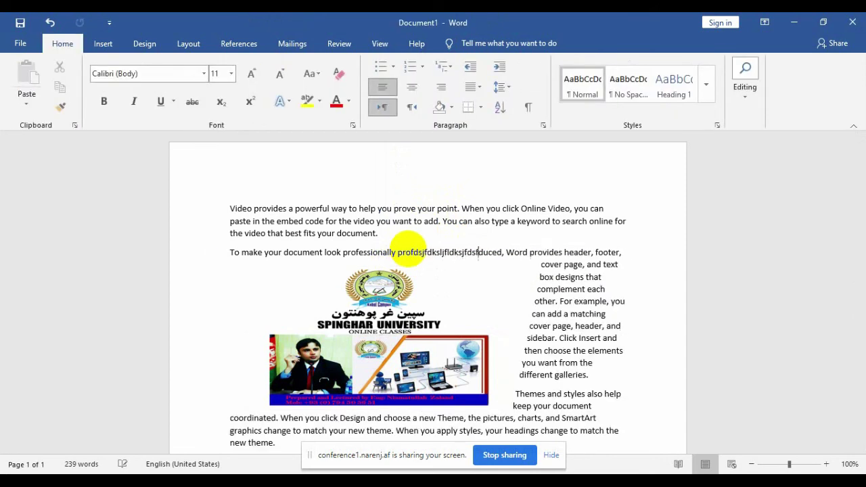
text(dsfdsf dsfdsf dsfsd fdsf)
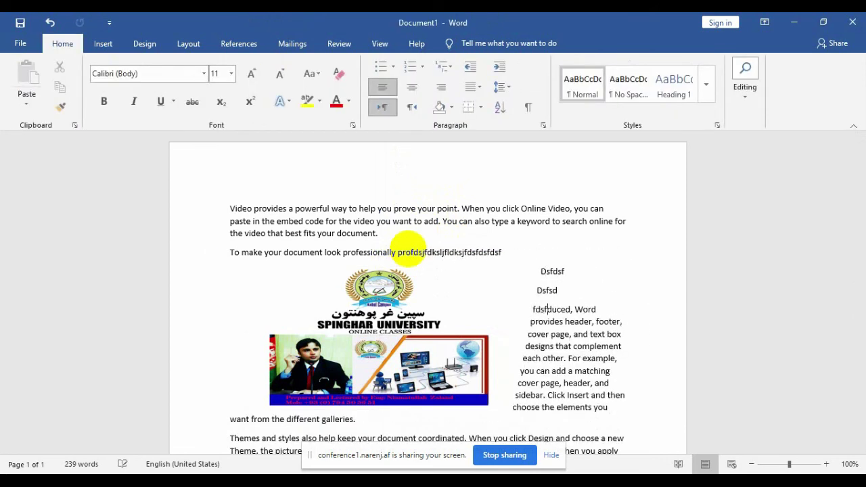
text( dsfdsf)
Undo the test typing and the Move with Text layout change
key(ctrl+z)
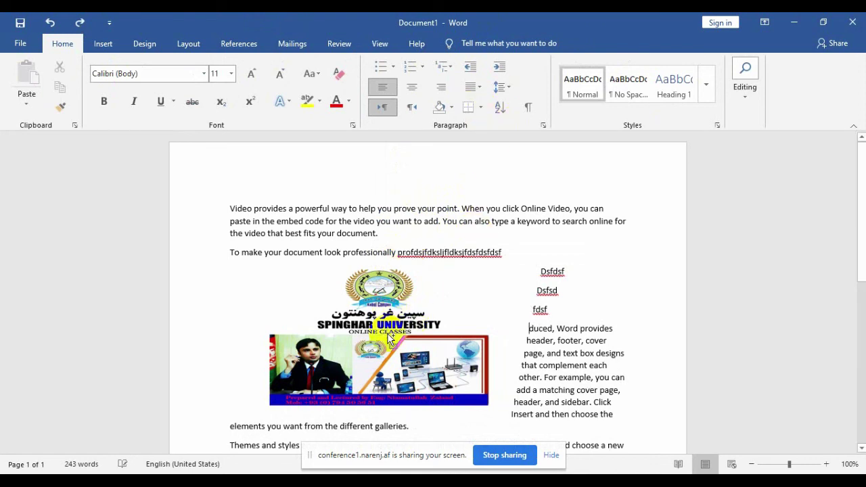
key(ctrl+z)
key(ctrl+z)
key(ctrl+z)
key(ctrl+z)
key(ctrl+z)
key(ctrl+z)
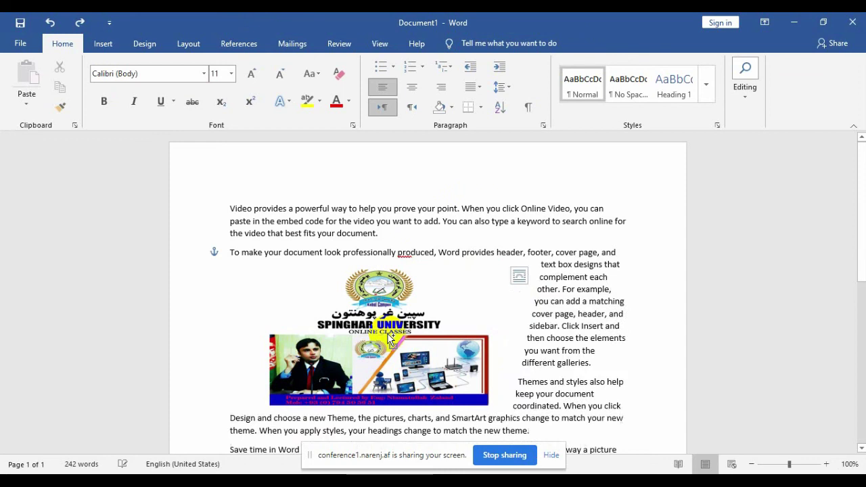
key(ctrl+z)
key(ctrl+z)
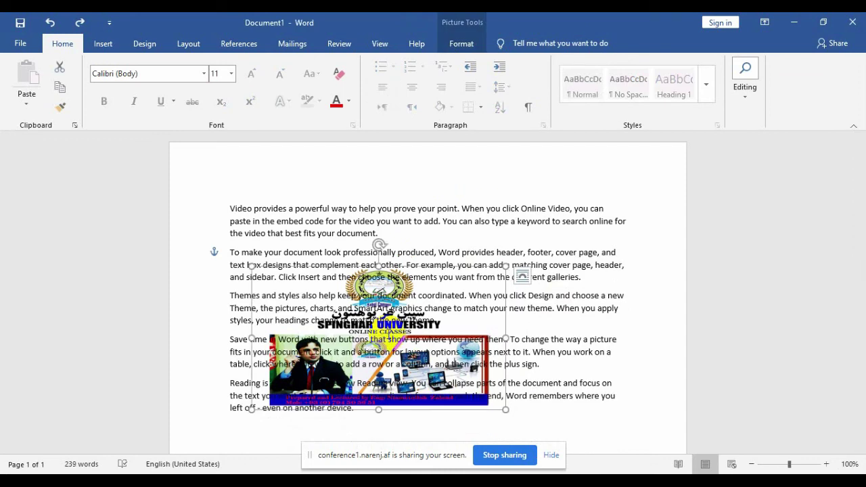
key(ctrl+z)
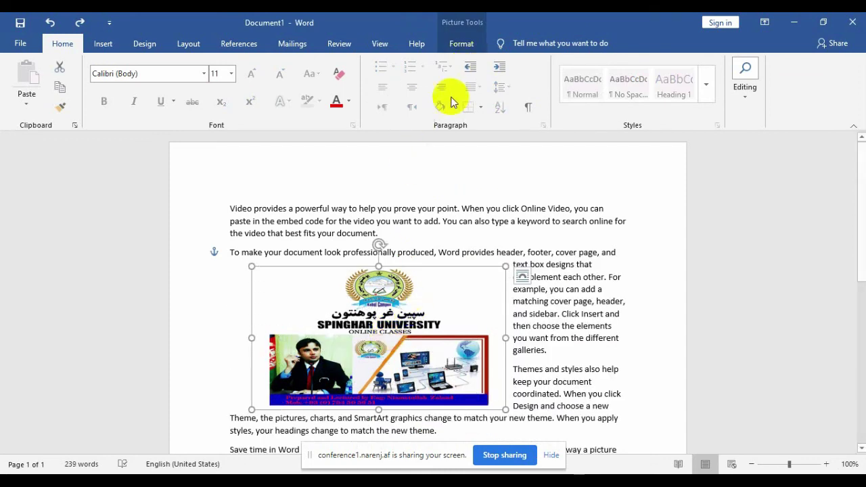
Turn on Move with Text for the banner picture
click(468, 46)
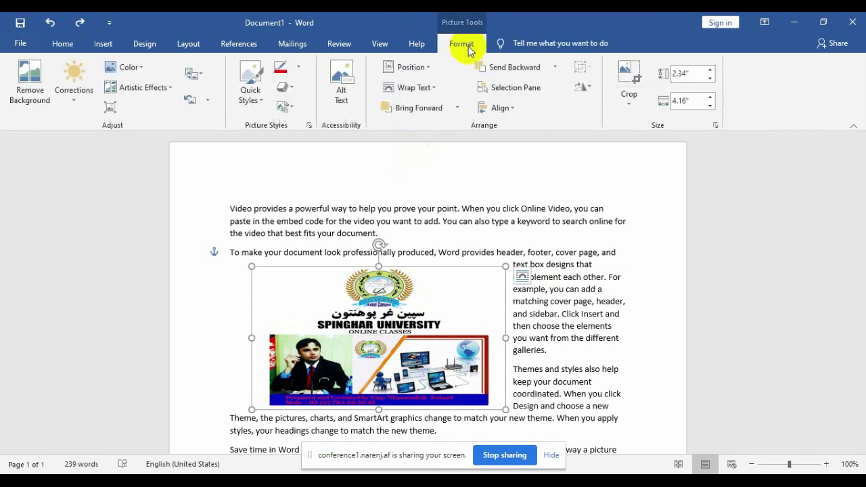
click(435, 89)
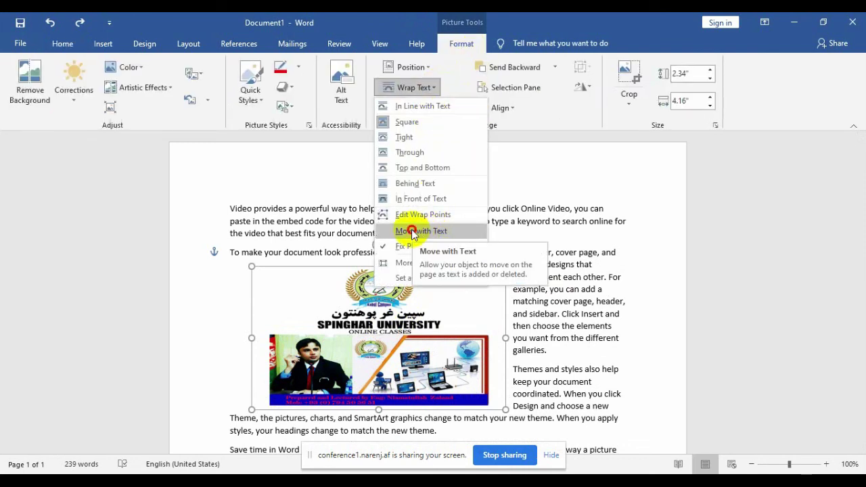
click(412, 230)
Type test lines 'sdad', 'Sads' and 'adsa dsad asdsds dsadsa d' under the first paragraph
click(412, 230)
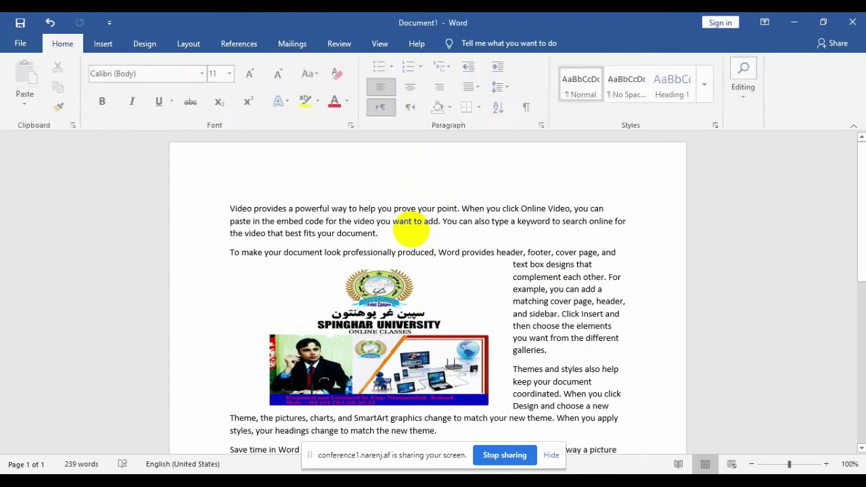
text(sdad)
key(Return)
text(Sads)
key(Return)
text(adsadas)
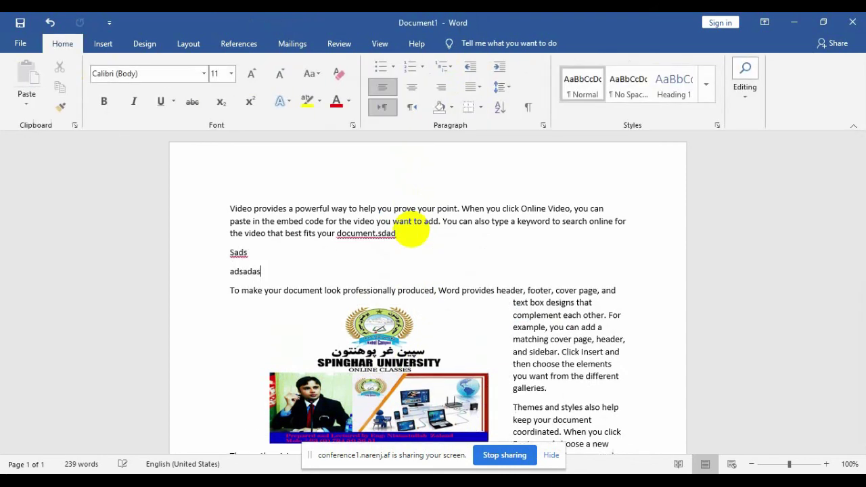
text( dsad asdsds dsadsa d)
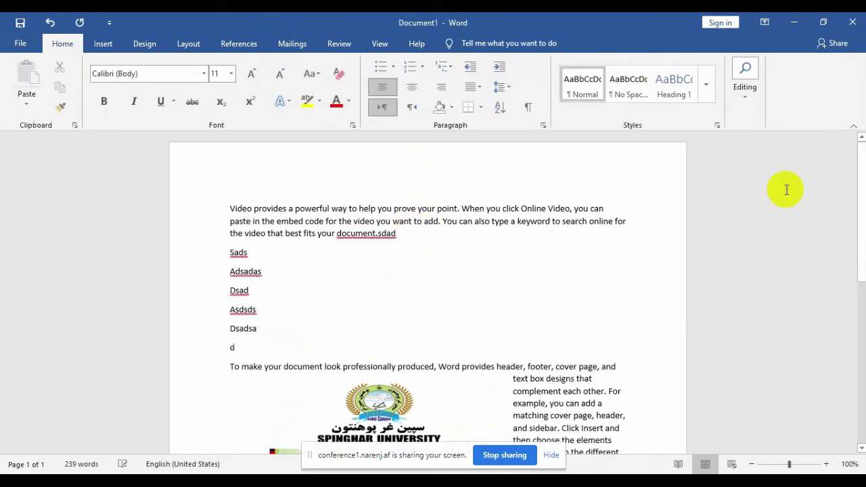
drag(860, 201, 861, 255)
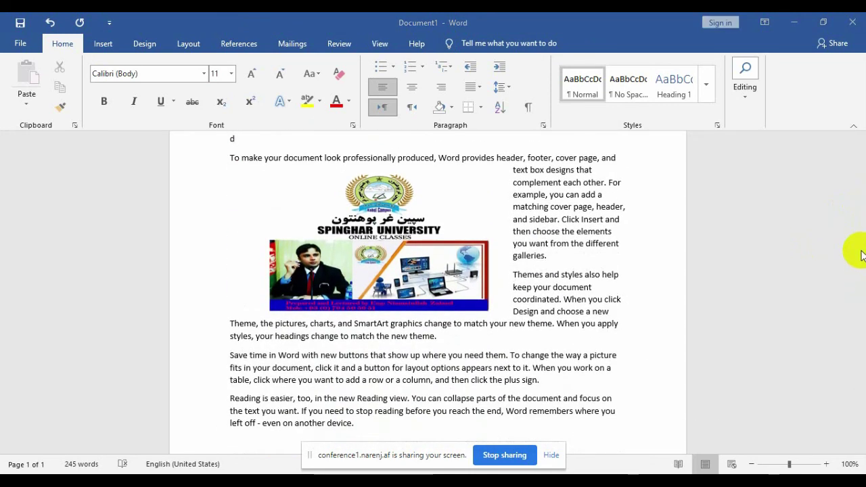
Add a 'Sad' line and two blank lines to push the banner further down
click(414, 151)
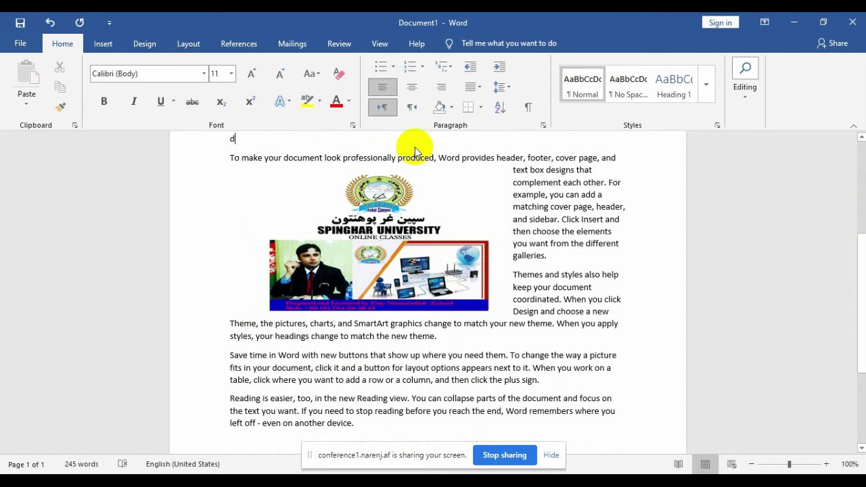
key(Return)
text(Sad)
key(Return)
key(Return)
key(Return)
key(Return)
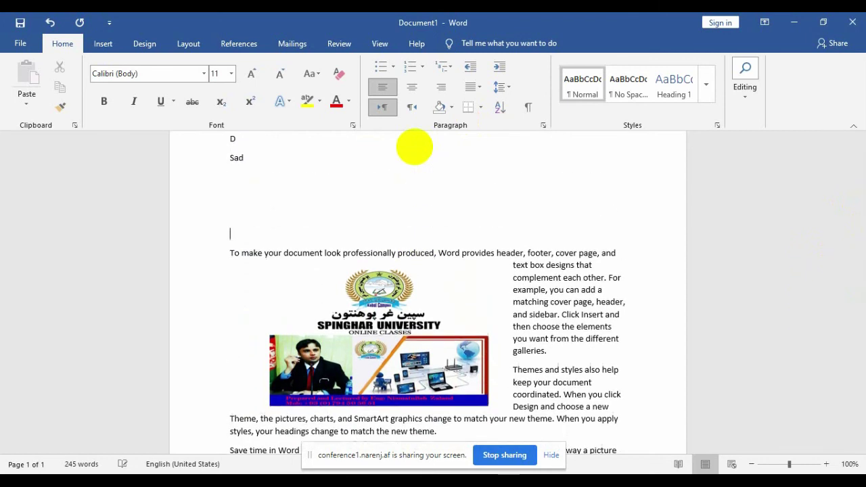
key(Return)
key(Return)
key(Return)
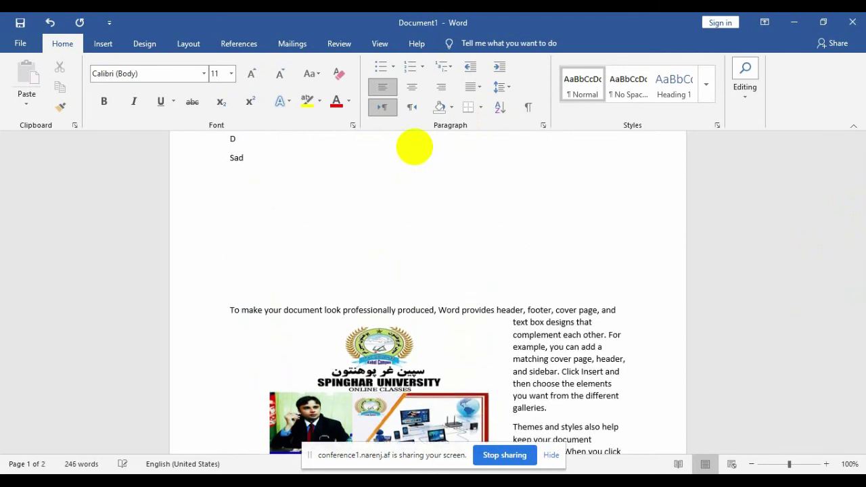